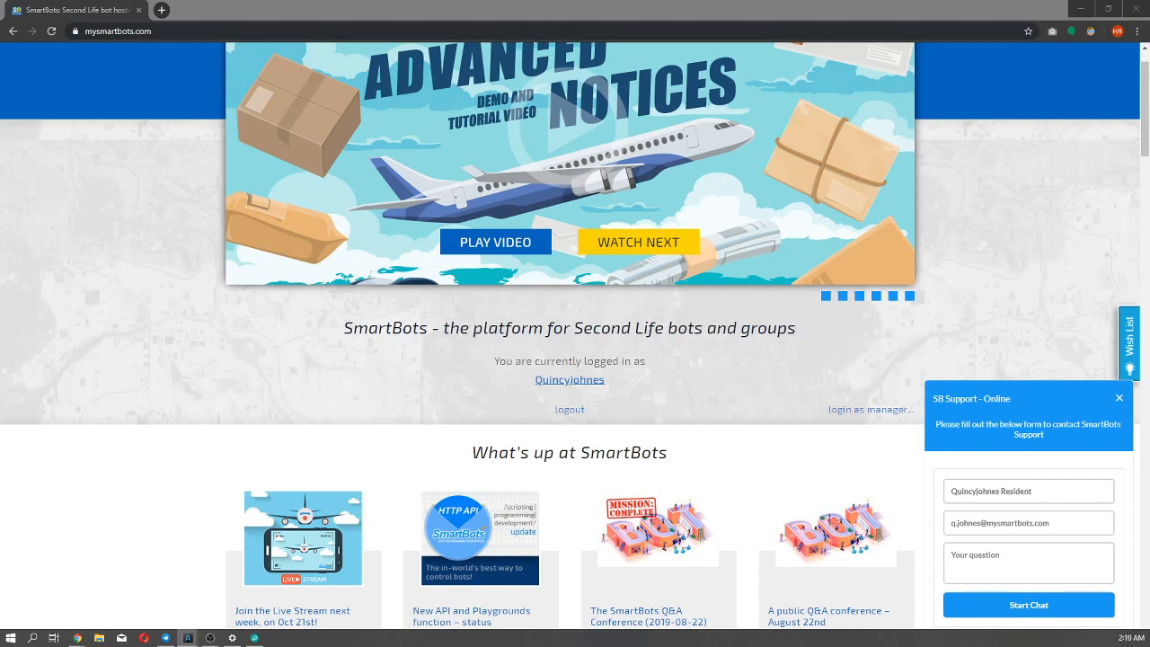
View the SmartBots office entrance up close in the Second Life viewer and reveal the location's map address.
{"action": "left_click_drag", "start_coordinate": [0, 154], "coordinate": [382, 138]}
{"action": "double_click", "coordinate": [382, 139]}
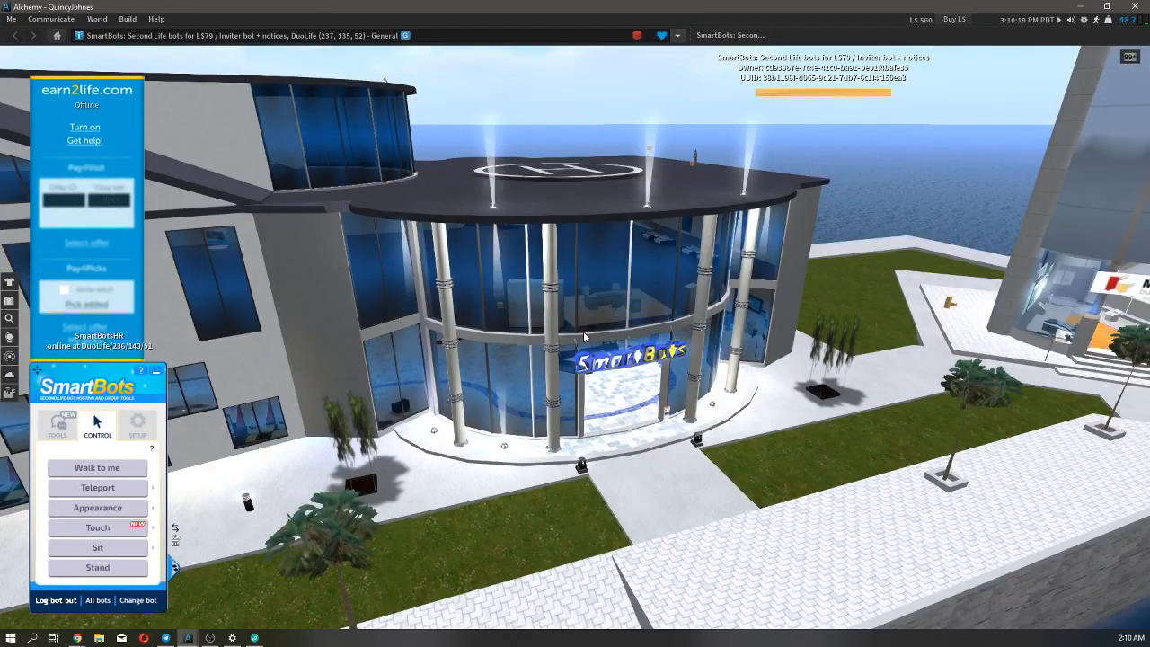
{"action": "left_click_drag", "start_coordinate": [583, 331], "coordinate": [576, 346]}
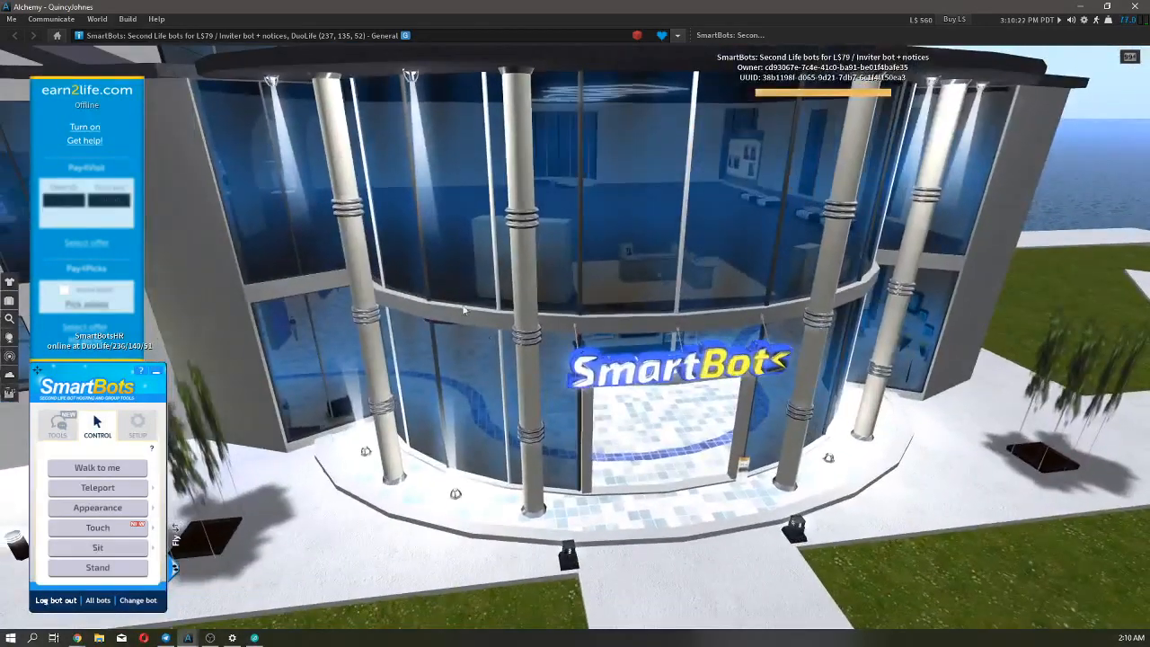
{"action": "left_click", "coordinate": [203, 36]}
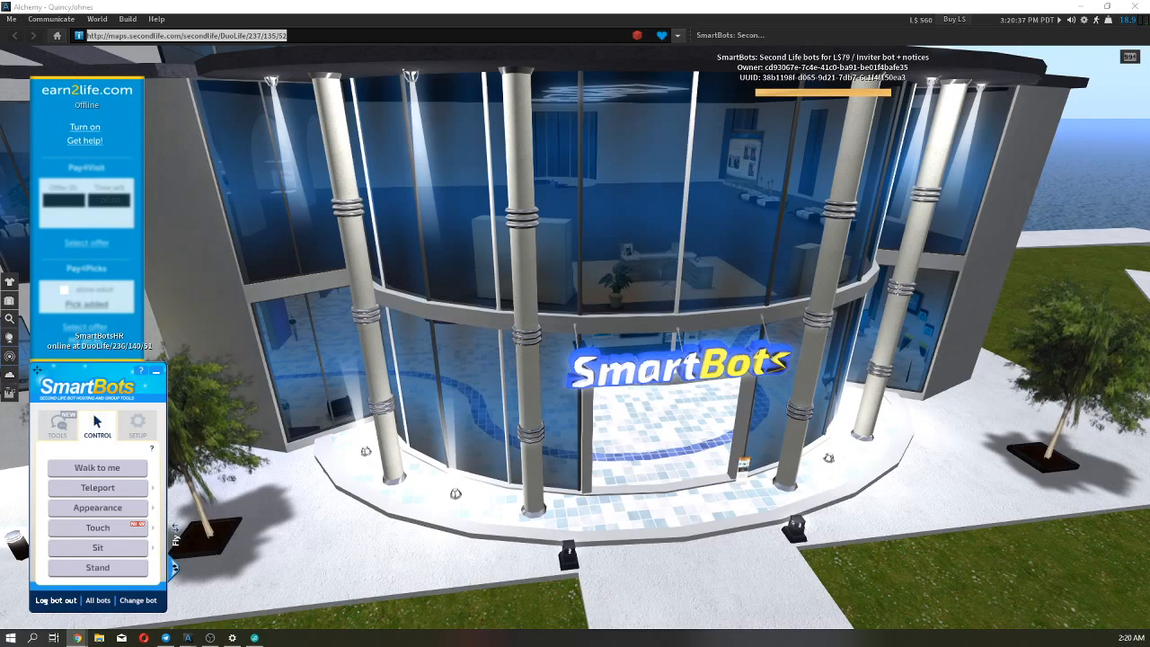
Switch to the SmartBots website in Chrome and open the Group Tenancy add-on from the account dashboard.
{"action": "mouse_move", "coordinate": [77, 637]}
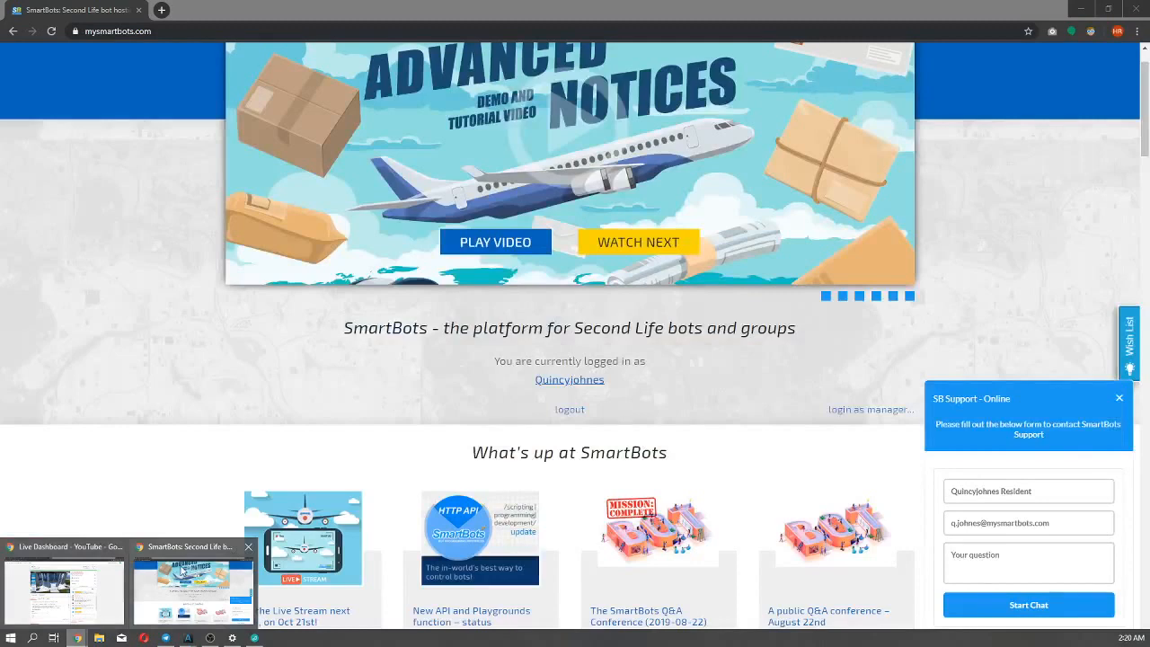
{"action": "left_click", "coordinate": [193, 588]}
{"action": "scroll", "coordinate": [78, 394], "scroll_direction": "down", "scroll_amount": 1}
{"action": "scroll", "coordinate": [77, 392], "scroll_direction": "up", "scroll_amount": 1}
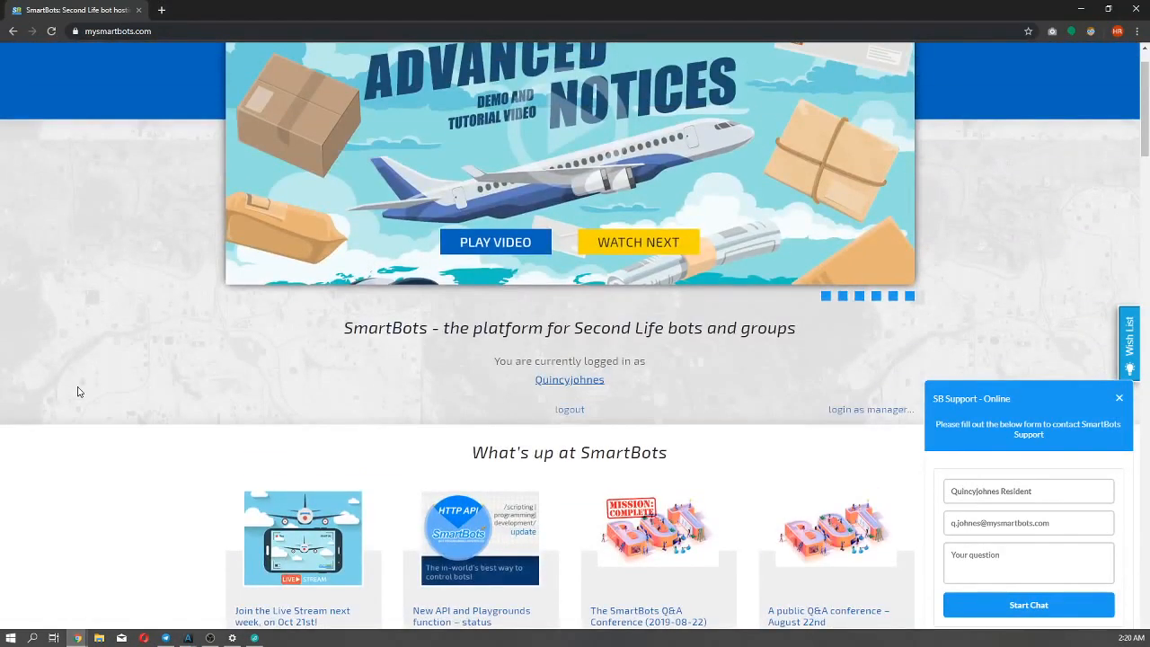
{"action": "left_click", "coordinate": [535, 383]}
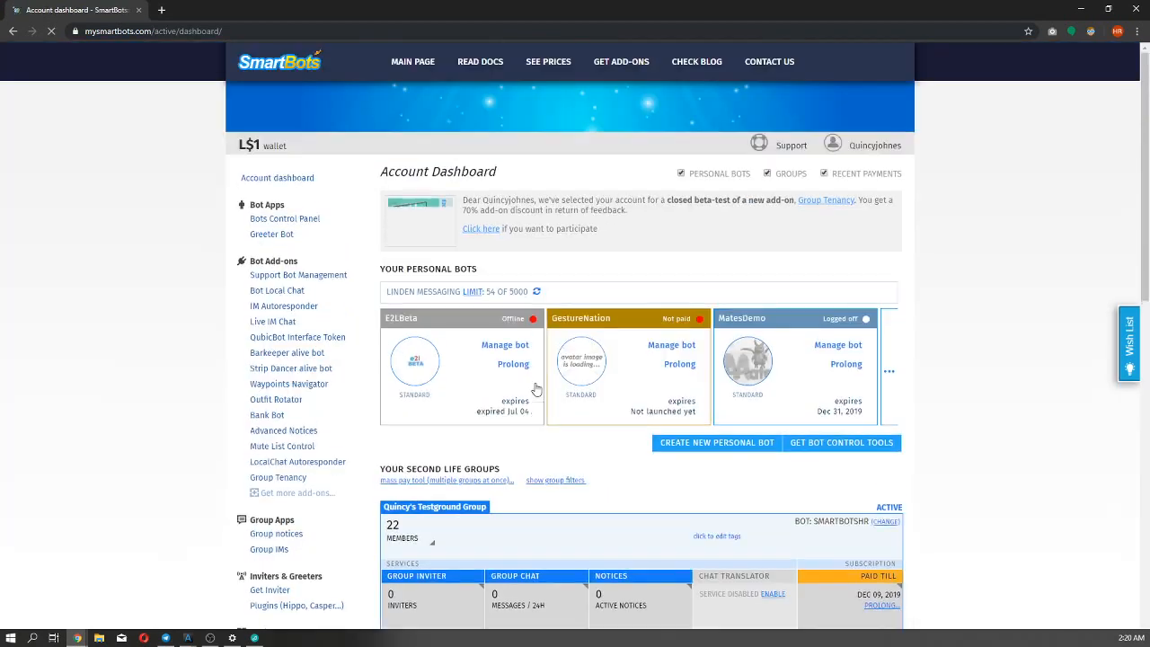
{"action": "scroll", "coordinate": [167, 386], "scroll_direction": "down", "scroll_amount": 1}
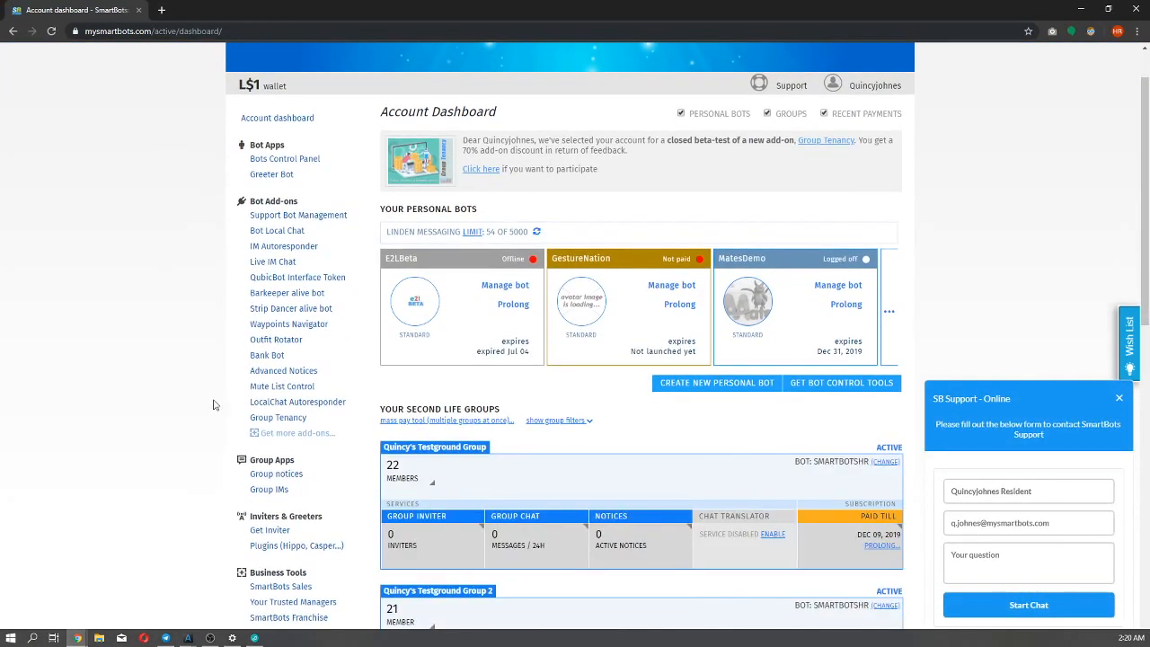
{"action": "left_click", "coordinate": [276, 419]}
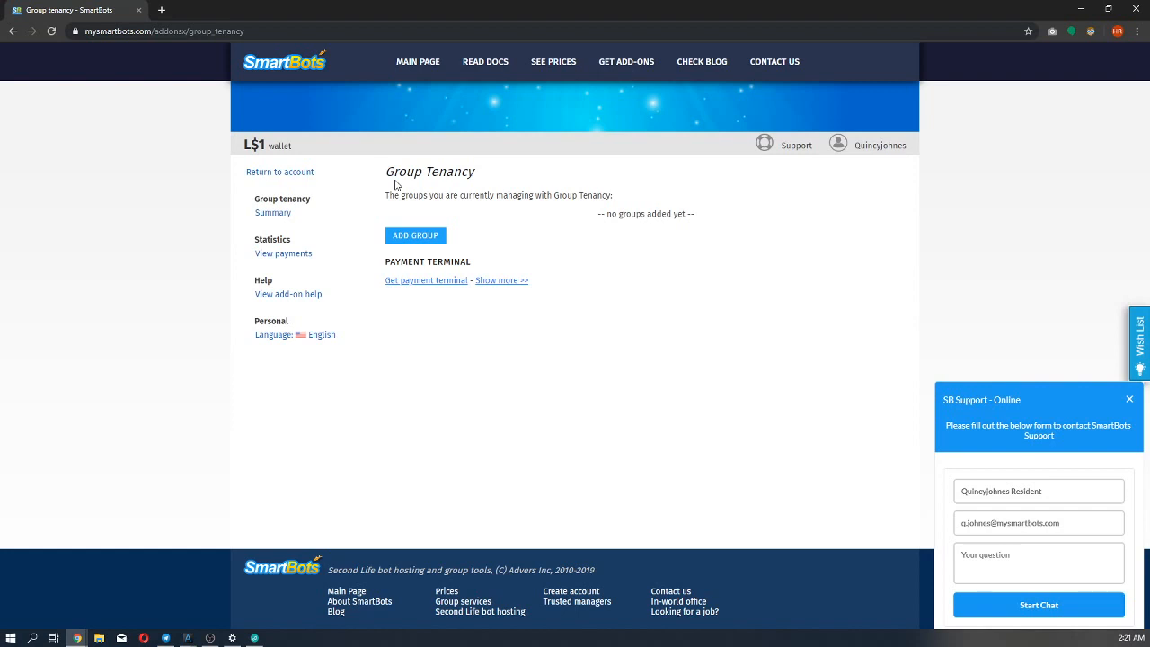
Start adding a group to Group Tenancy and choose SmartBotsHR as its bot.
{"action": "left_click", "coordinate": [409, 237]}
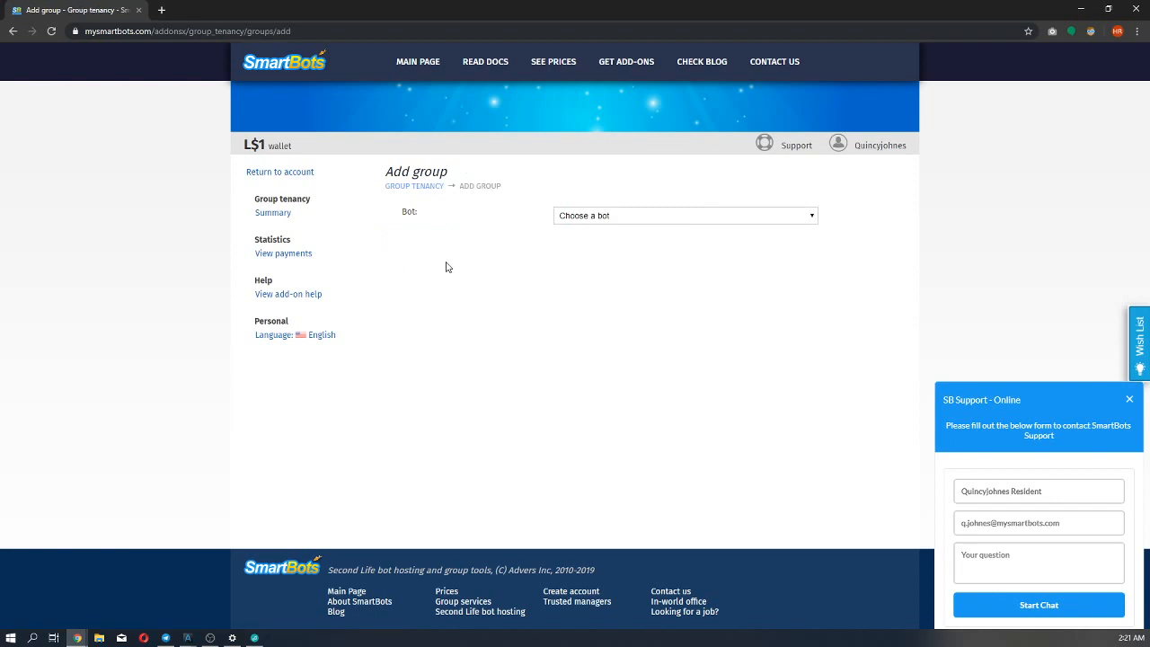
{"action": "left_click", "coordinate": [563, 221]}
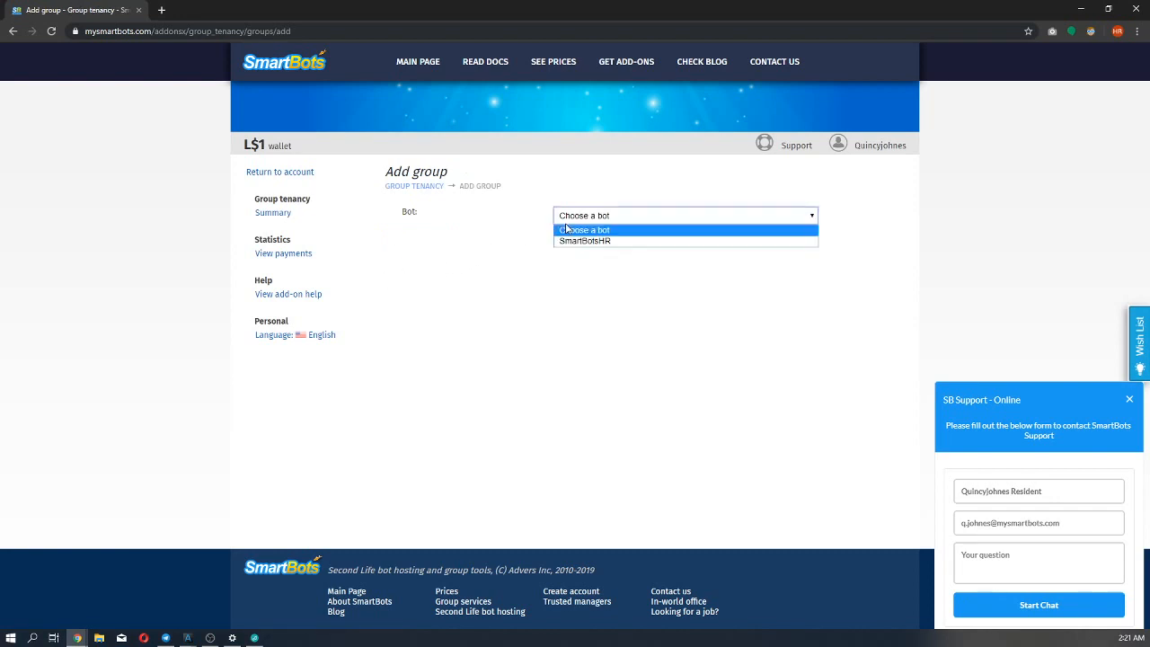
{"action": "left_click", "coordinate": [561, 220]}
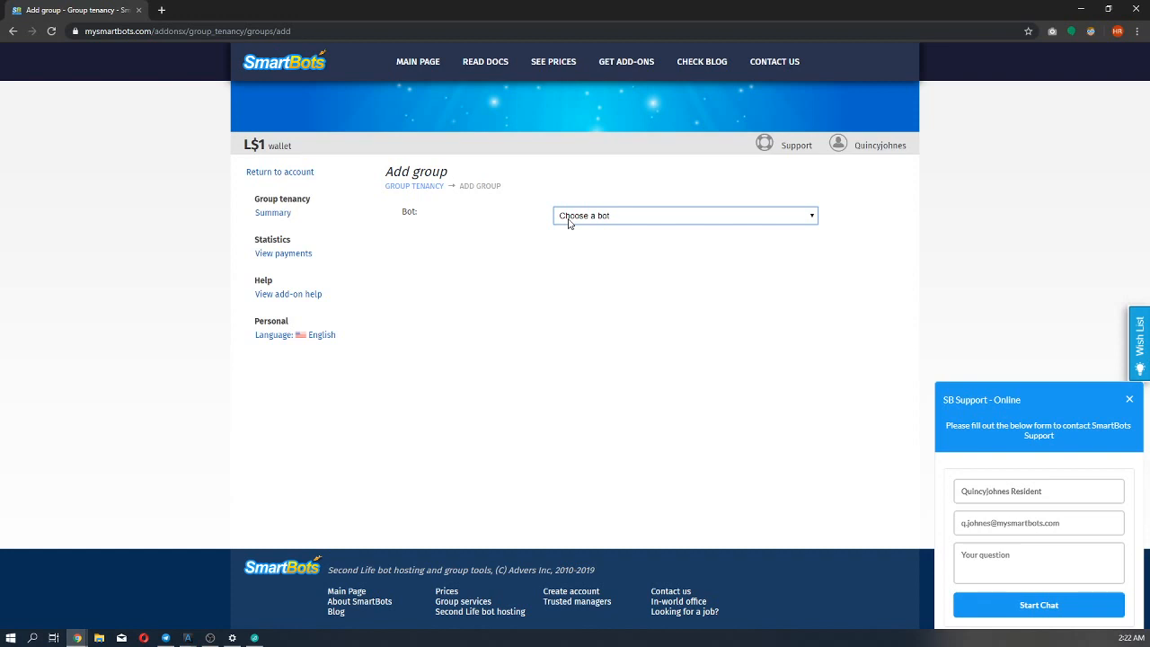
{"action": "left_click", "coordinate": [569, 220]}
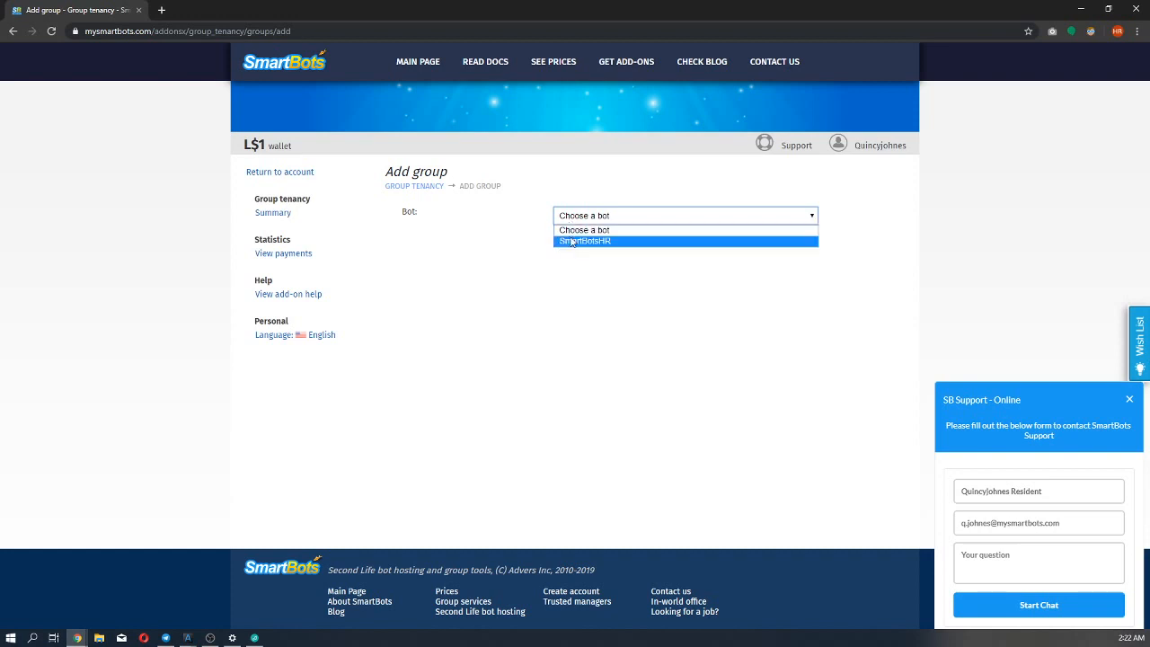
{"action": "left_click", "coordinate": [571, 241]}
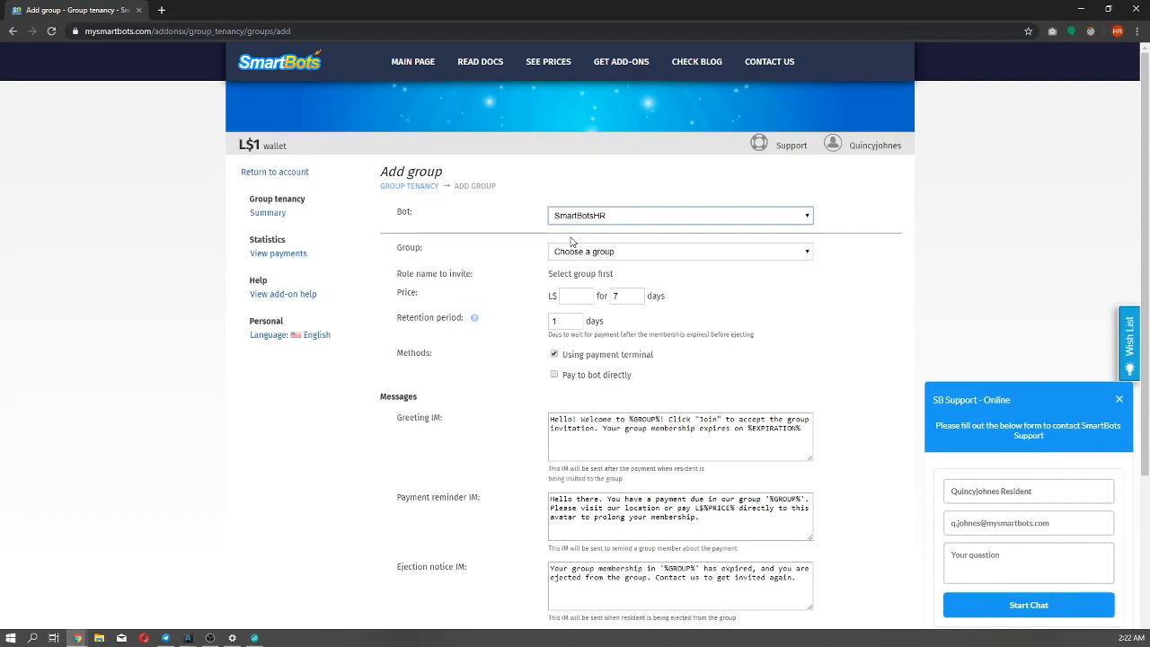
Choose Testground Group 2 as the group and Everyone as the role to invite.
{"action": "scroll", "coordinate": [549, 220], "scroll_direction": "down", "scroll_amount": 1}
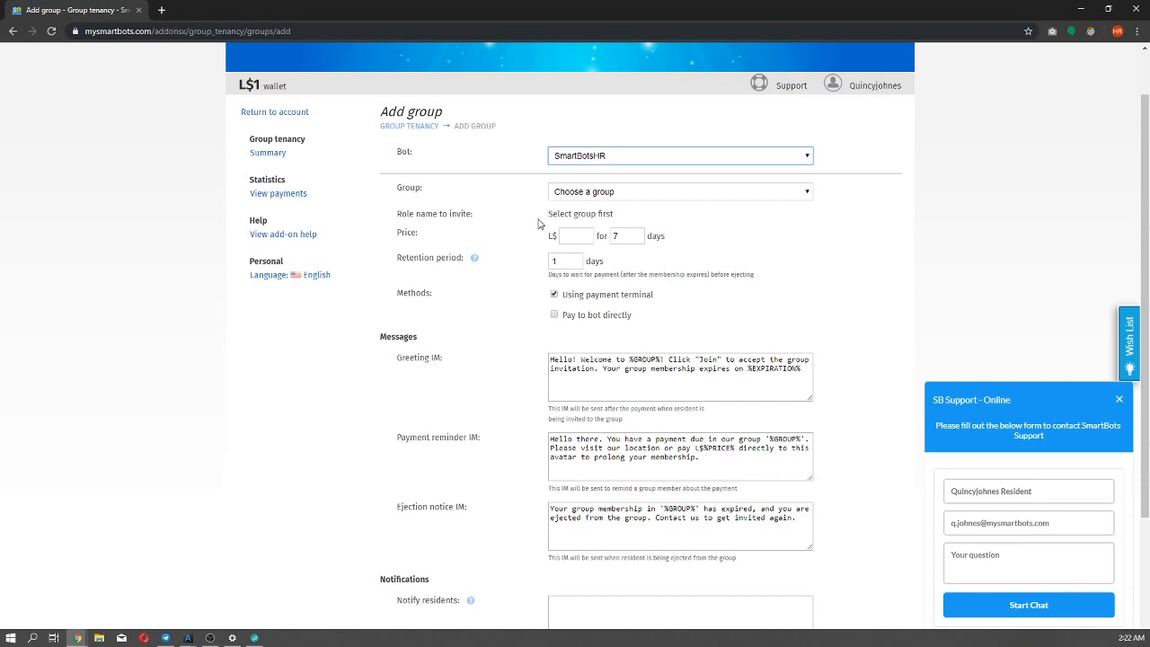
{"action": "left_click", "coordinate": [577, 193]}
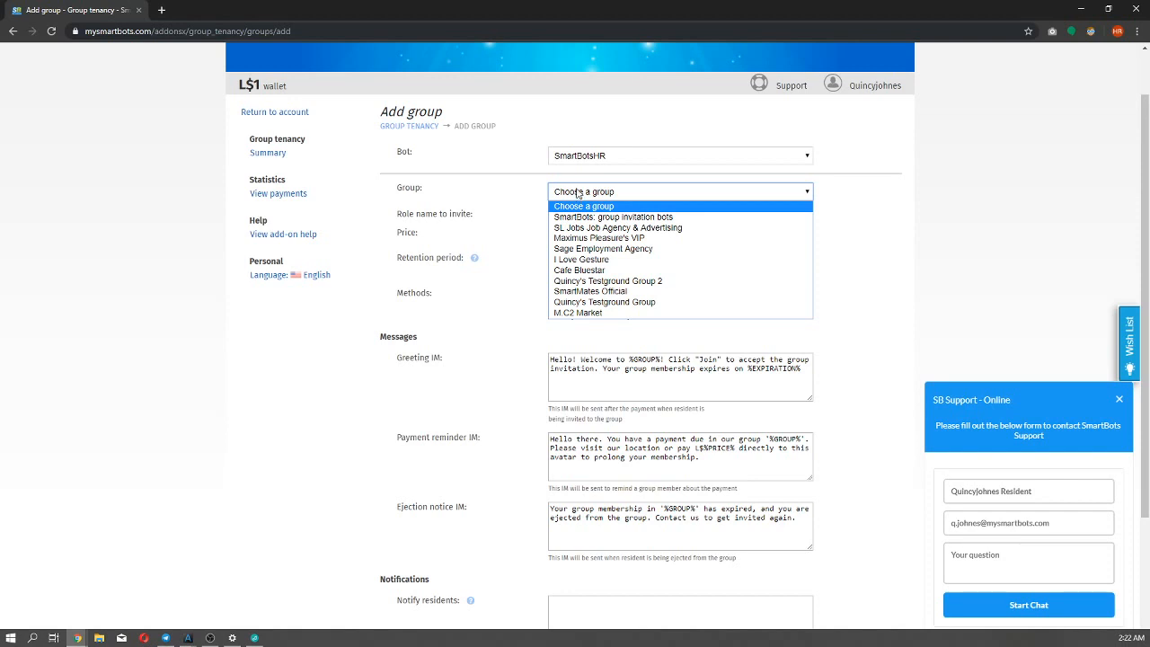
{"action": "left_click", "coordinate": [582, 281]}
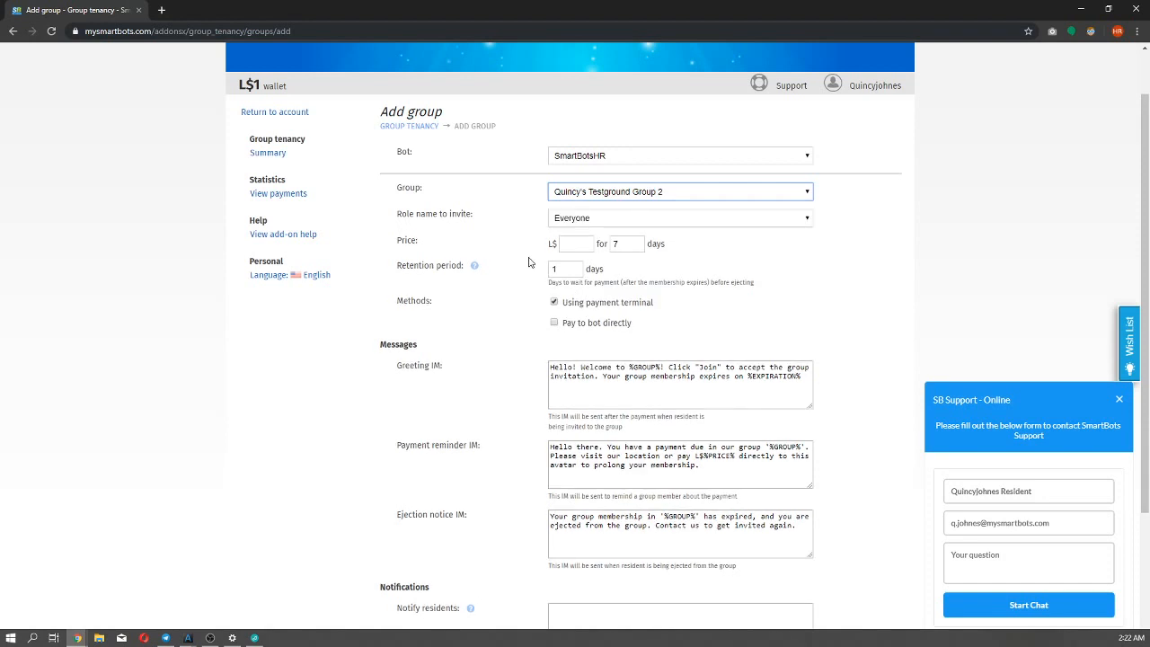
{"action": "left_click", "coordinate": [582, 220]}
{"action": "left_click", "coordinate": [582, 220]}
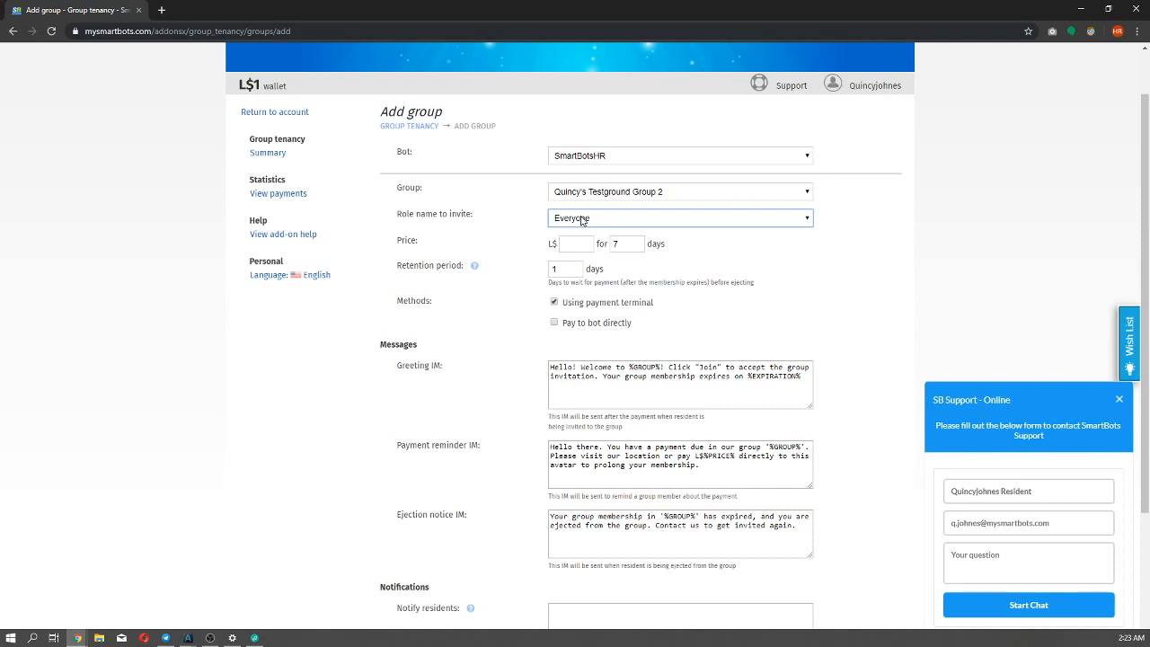
{"action": "left_click", "coordinate": [582, 221]}
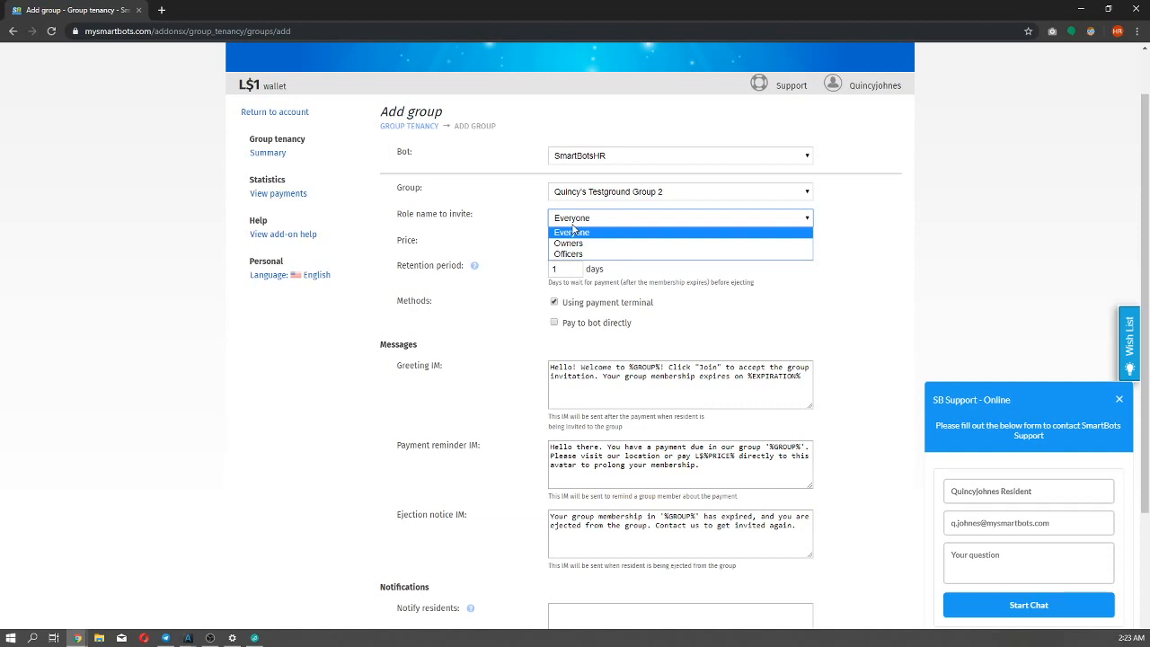
{"action": "left_click", "coordinate": [572, 232]}
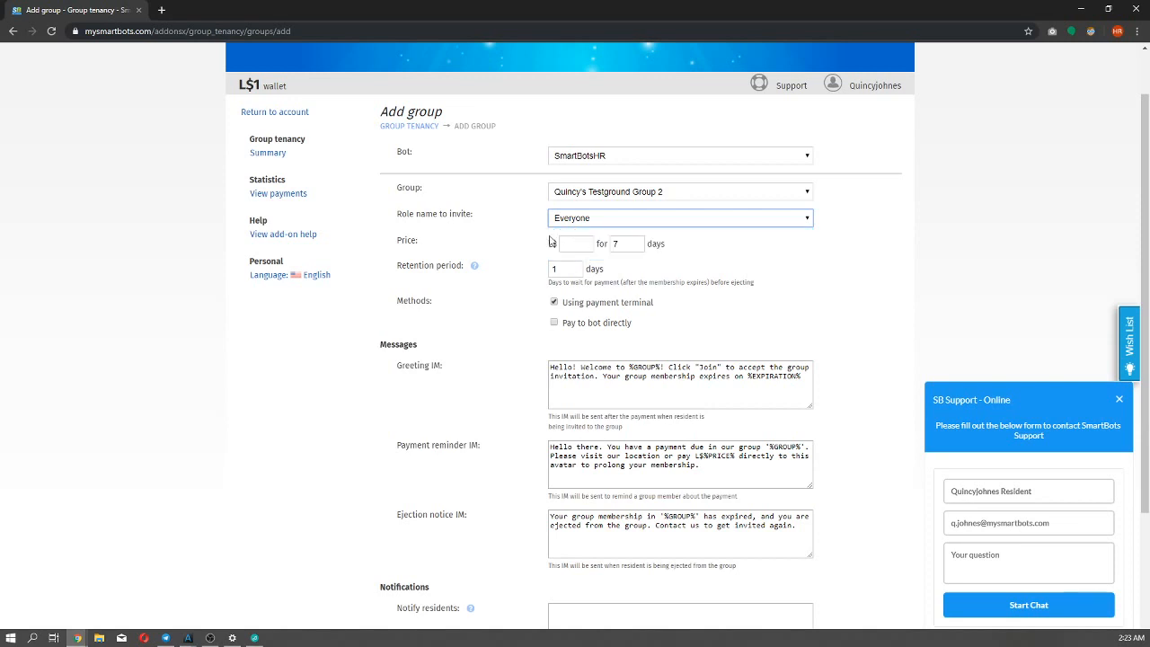
Set the group membership price to L$39 for the 7-day term.
{"action": "left_click", "coordinate": [585, 243]}
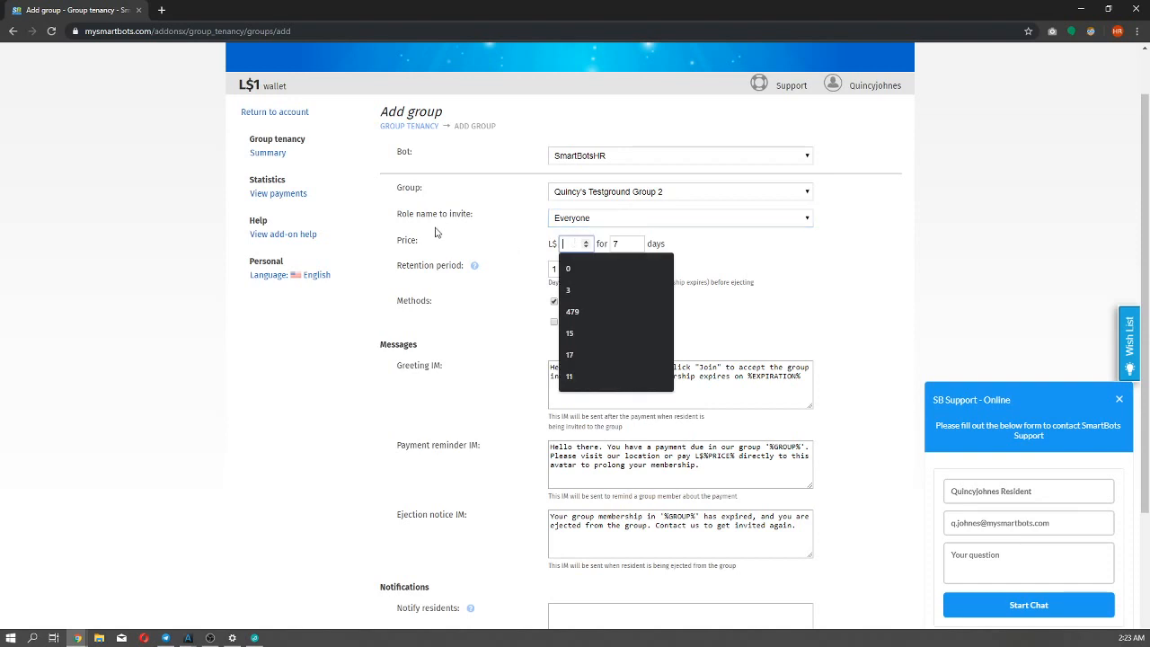
{"action": "left_click", "coordinate": [468, 238]}
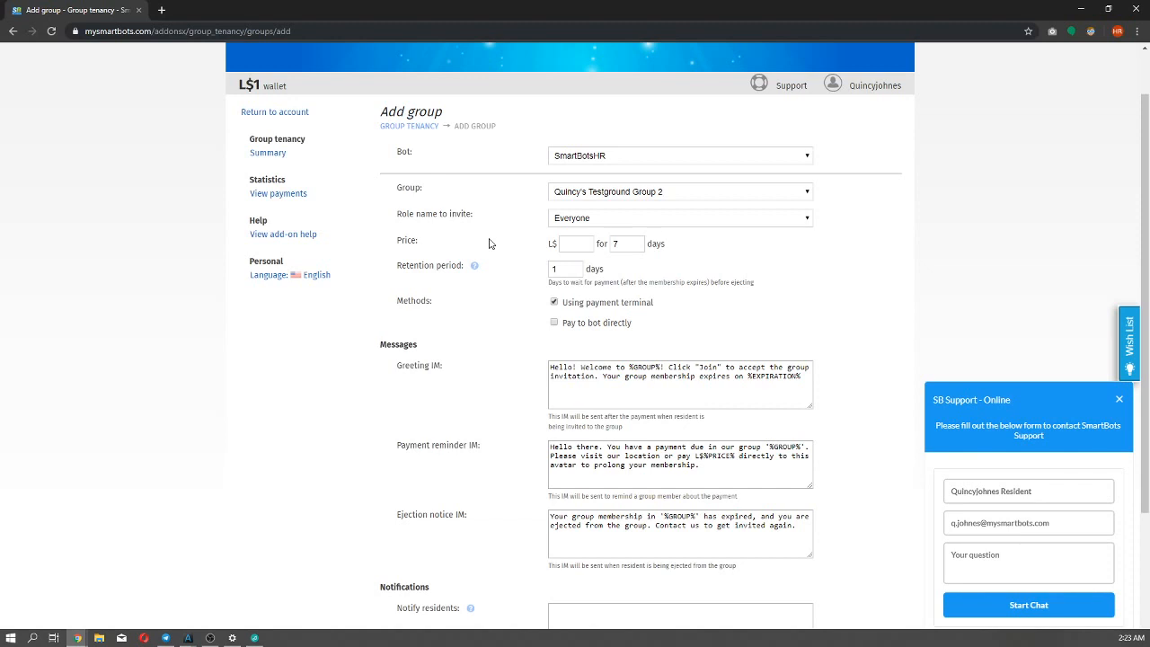
{"action": "left_click", "coordinate": [622, 245]}
{"action": "left_click", "coordinate": [582, 243]}
{"action": "left_click", "coordinate": [626, 243]}
{"action": "left_click", "coordinate": [564, 243]}
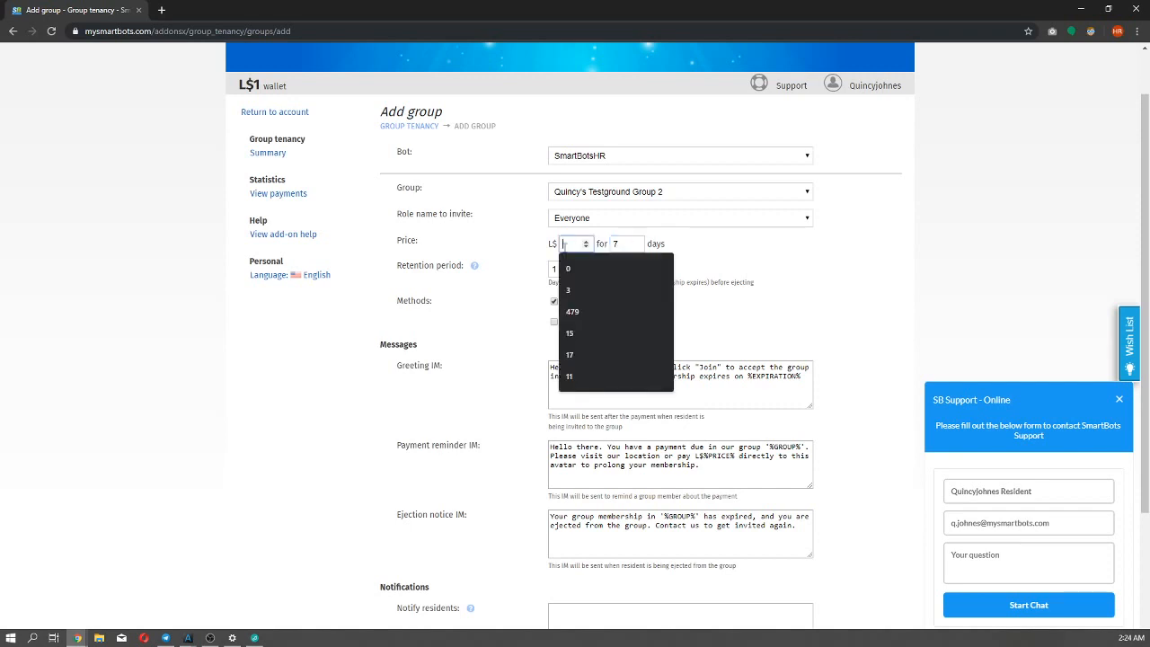
{"action": "key", "text": "Down"}
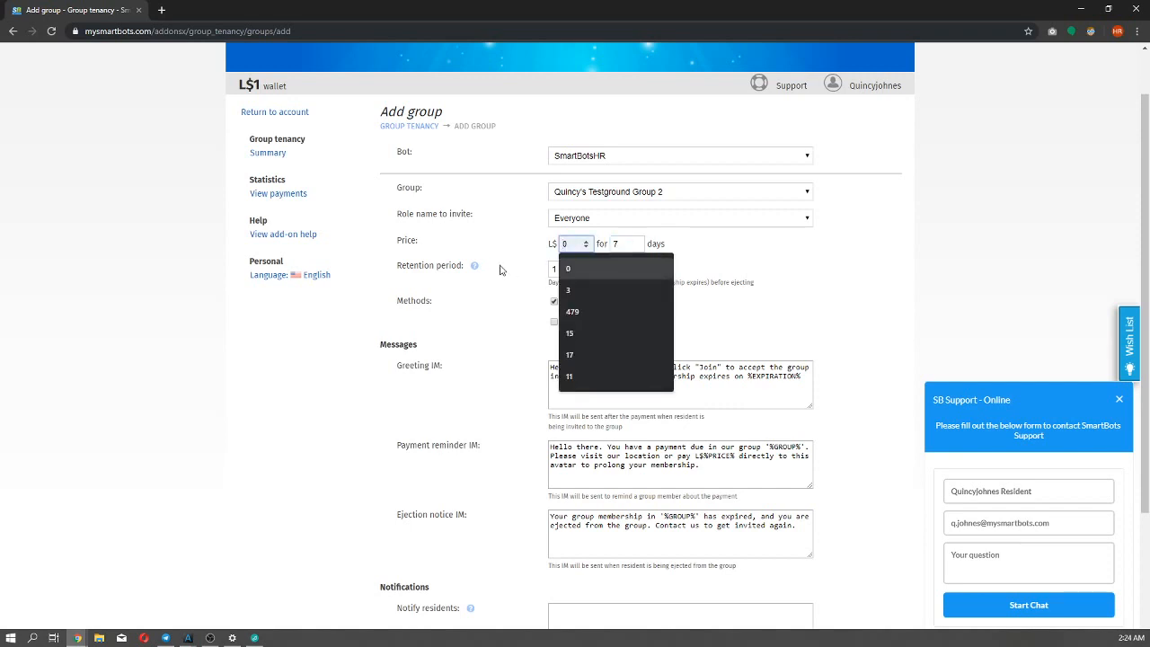
{"action": "type", "text": "59"}
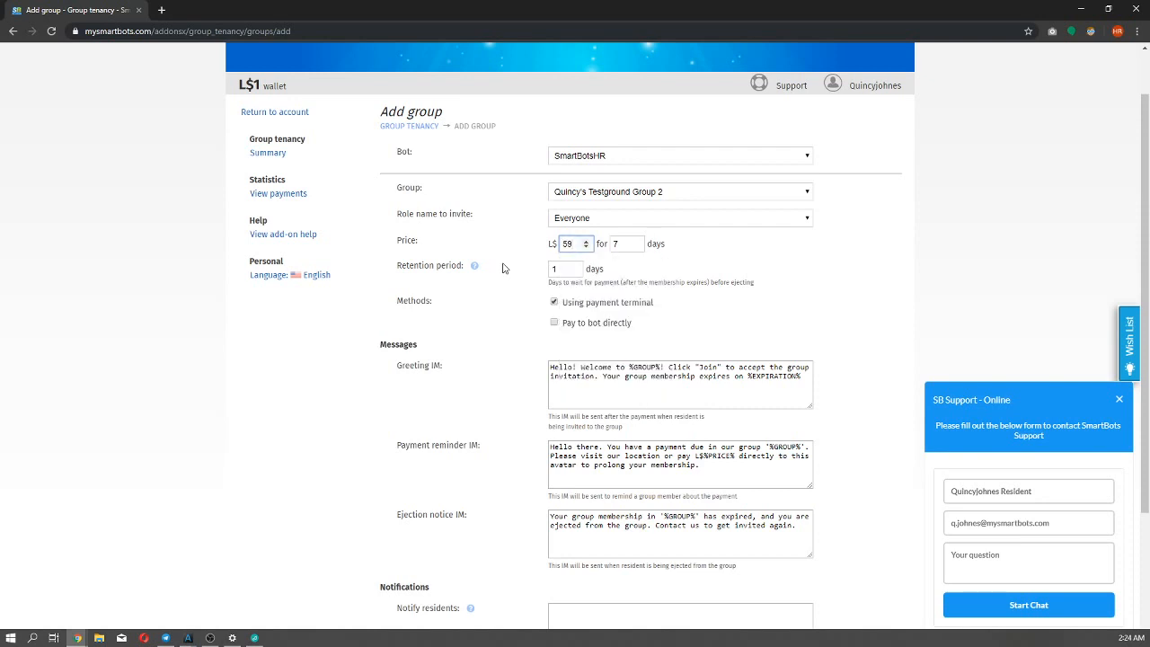
{"action": "double_click", "coordinate": [559, 244]}
{"action": "type", "text": "39"}
{"action": "left_click", "coordinate": [509, 270]}
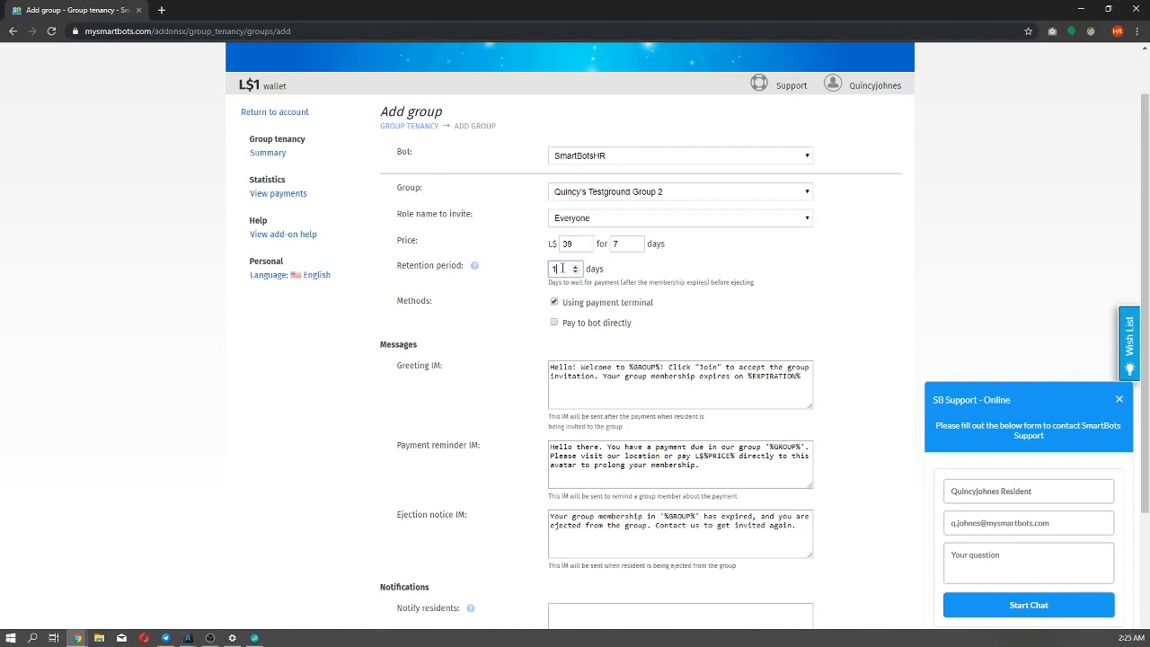
Try a retention period of 3 days and restore it to 1 day.
{"action": "double_click", "coordinate": [555, 268]}
{"action": "type", "text": "3"}
{"action": "left_click", "coordinate": [521, 270]}
{"action": "left_click", "coordinate": [560, 270]}
{"action": "key", "text": "BackSpace"}
{"action": "type", "text": "1"}
{"action": "left_click", "coordinate": [517, 276]}
Examine the payment methods and the placeholders in the greeting, payment reminder and ejection notice messages.
{"action": "scroll", "coordinate": [516, 276], "scroll_direction": "down", "scroll_amount": 1}
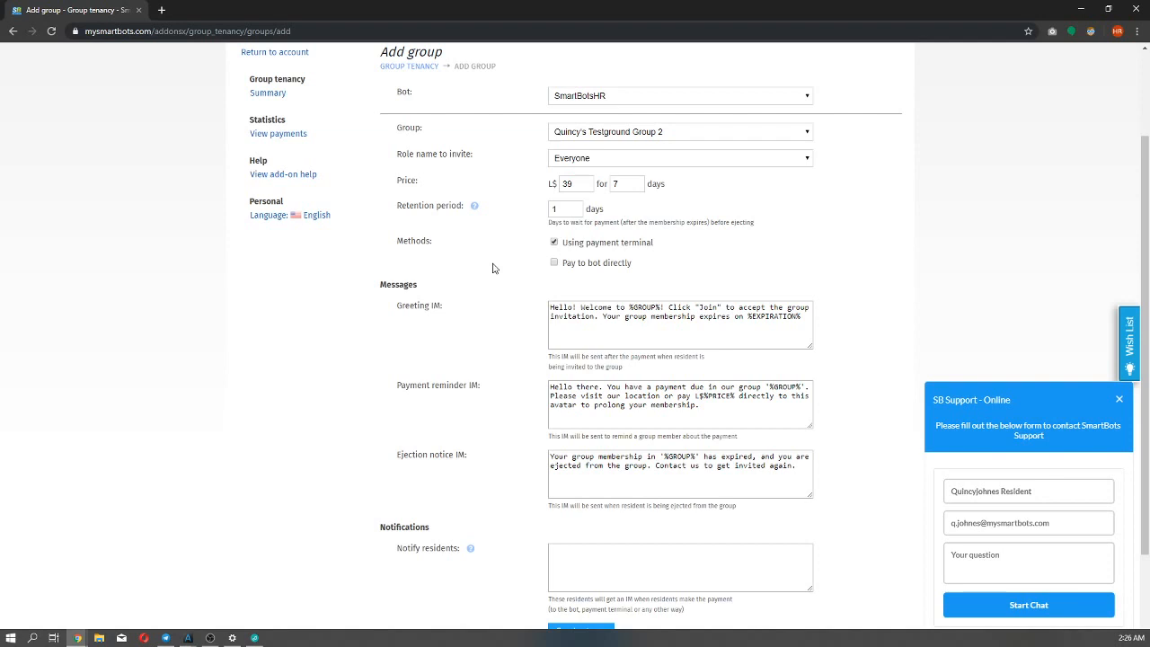
{"action": "scroll", "coordinate": [492, 268], "scroll_direction": "down", "scroll_amount": 1}
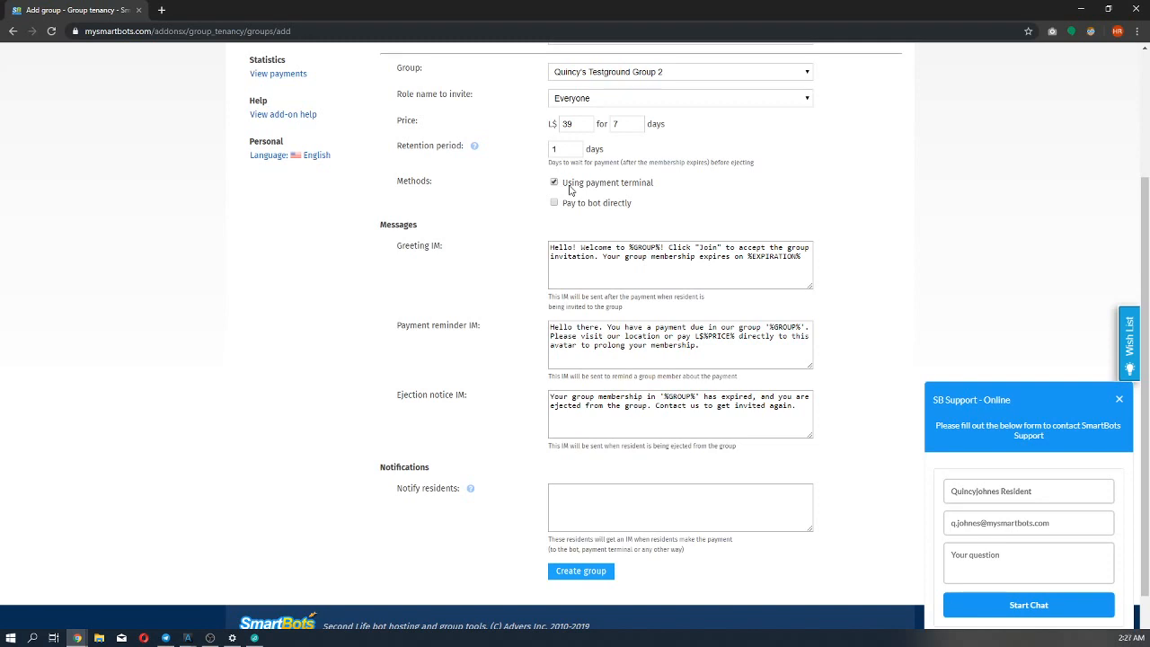
{"action": "scroll", "coordinate": [557, 196], "scroll_direction": "down", "scroll_amount": 1}
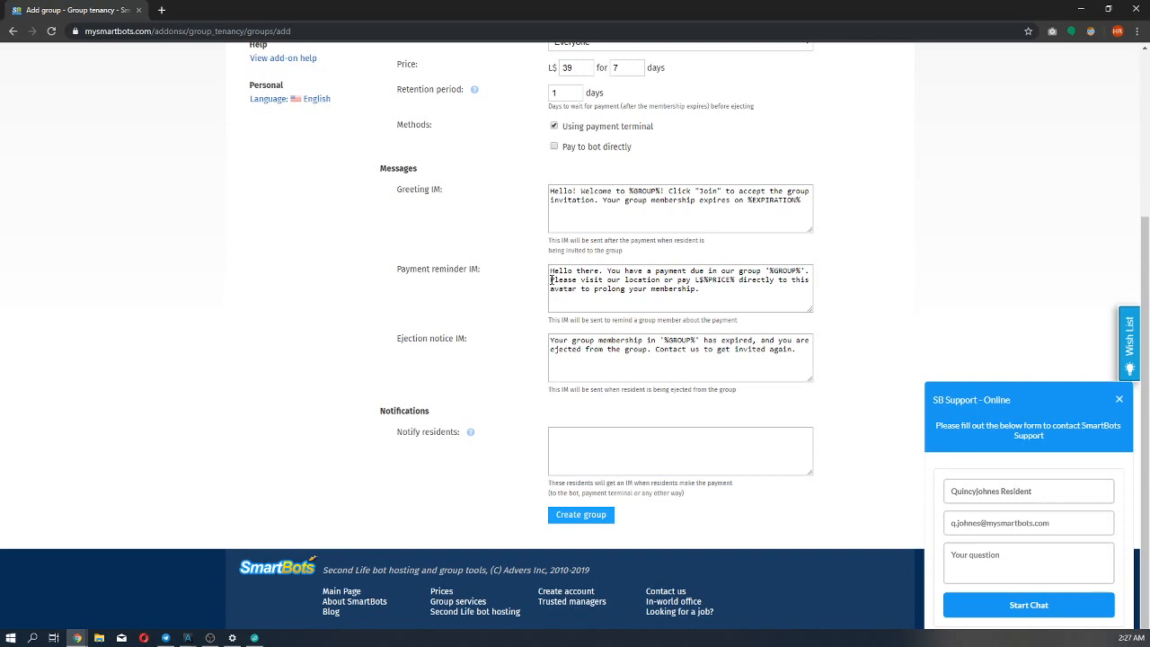
{"action": "double_click", "coordinate": [643, 191]}
{"action": "left_click_drag", "start_coordinate": [628, 191], "coordinate": [662, 192]}
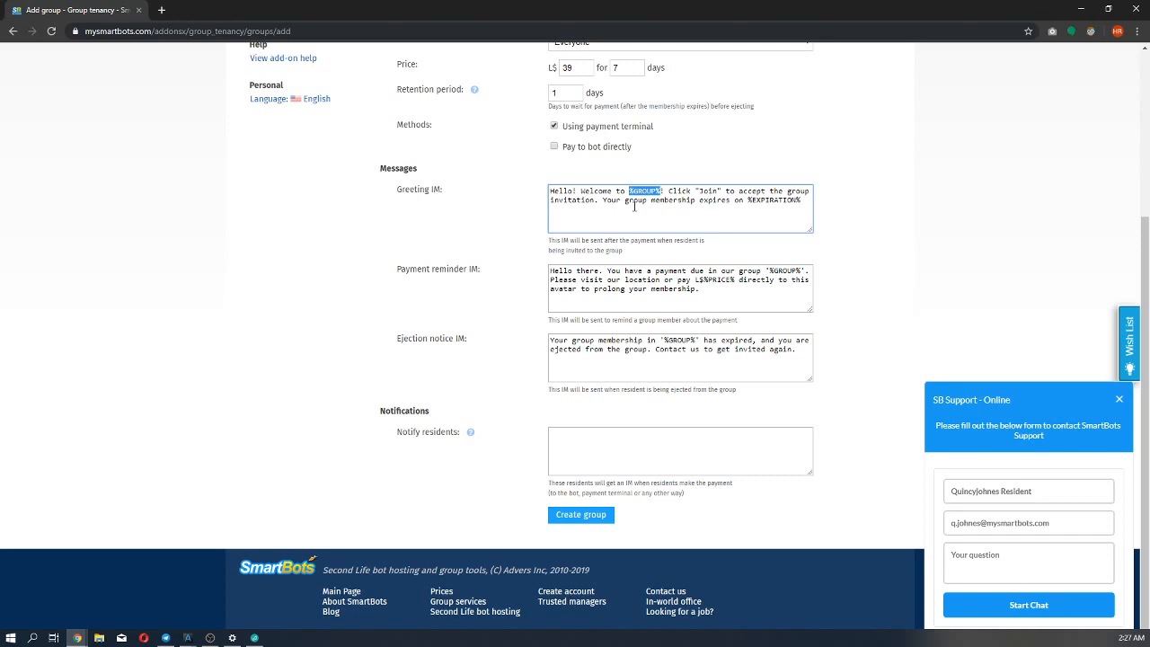
{"action": "left_click", "coordinate": [760, 195]}
{"action": "double_click", "coordinate": [762, 196]}
{"action": "left_click", "coordinate": [480, 270]}
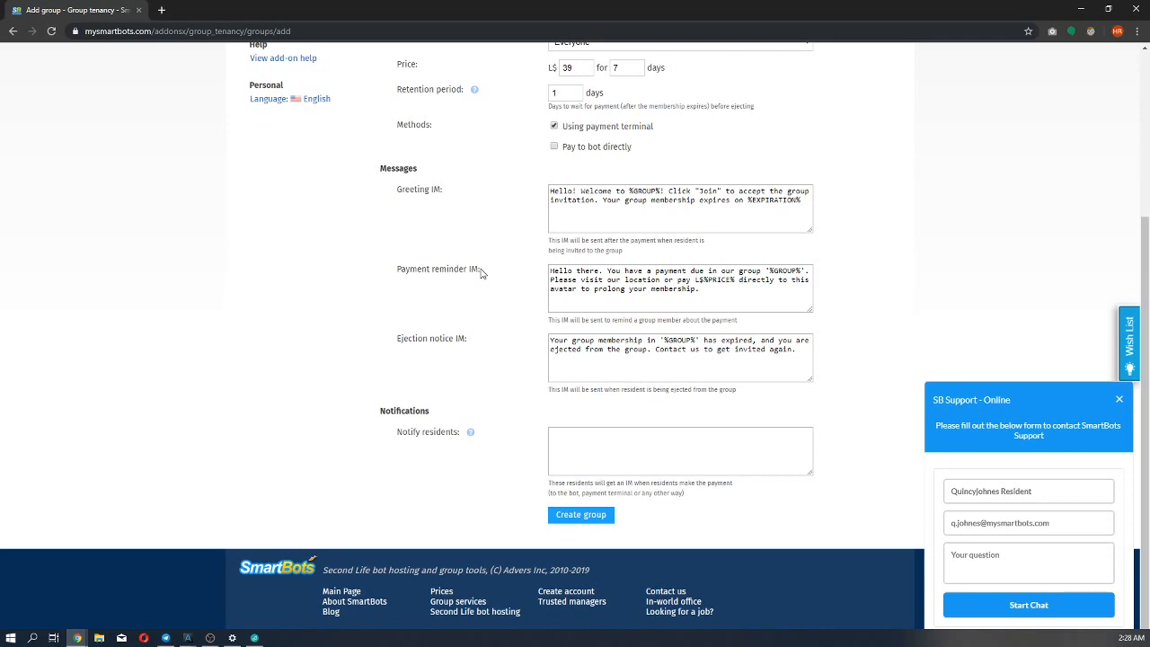
{"action": "left_click", "coordinate": [560, 353]}
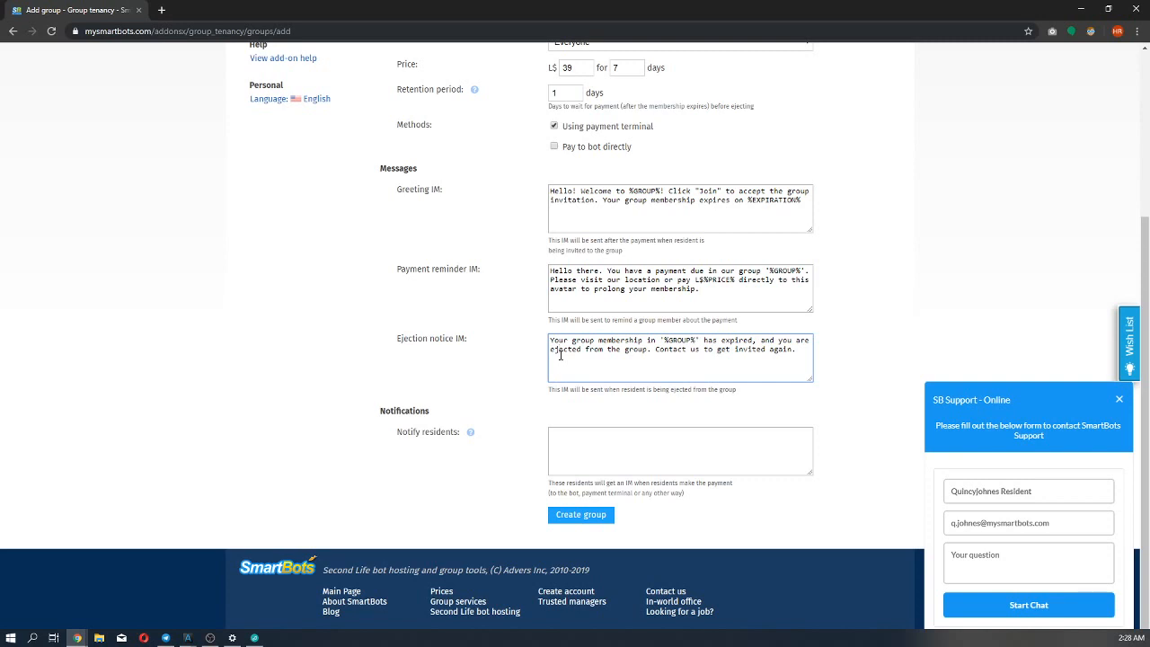
Enter two residents' names, separated by a comma, as recipients of the payment notifications.
{"action": "left_click", "coordinate": [611, 436]}
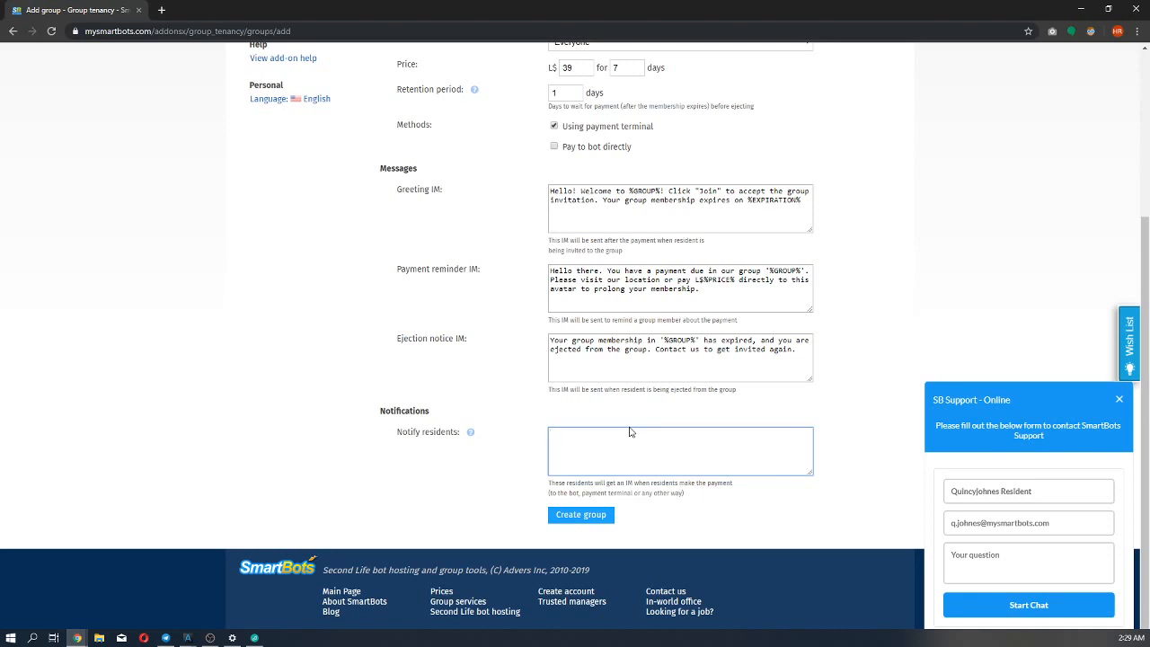
{"action": "type", "text": "Quincyjho"}
{"action": "key", "text": "BackSpace"}
{"action": "key", "text": "BackSpace"}
{"action": "key", "text": "BackSpace"}
{"action": "type", "text": "johnes"}
{"action": "type", "text": ", Glazman Gassner"}
Check the completed form and create the tenancy group.
{"action": "scroll", "coordinate": [540, 422], "scroll_direction": "up", "scroll_amount": 2}
{"action": "scroll", "coordinate": [540, 422], "scroll_direction": "down", "scroll_amount": 2}
{"action": "left_click", "coordinate": [556, 517]}
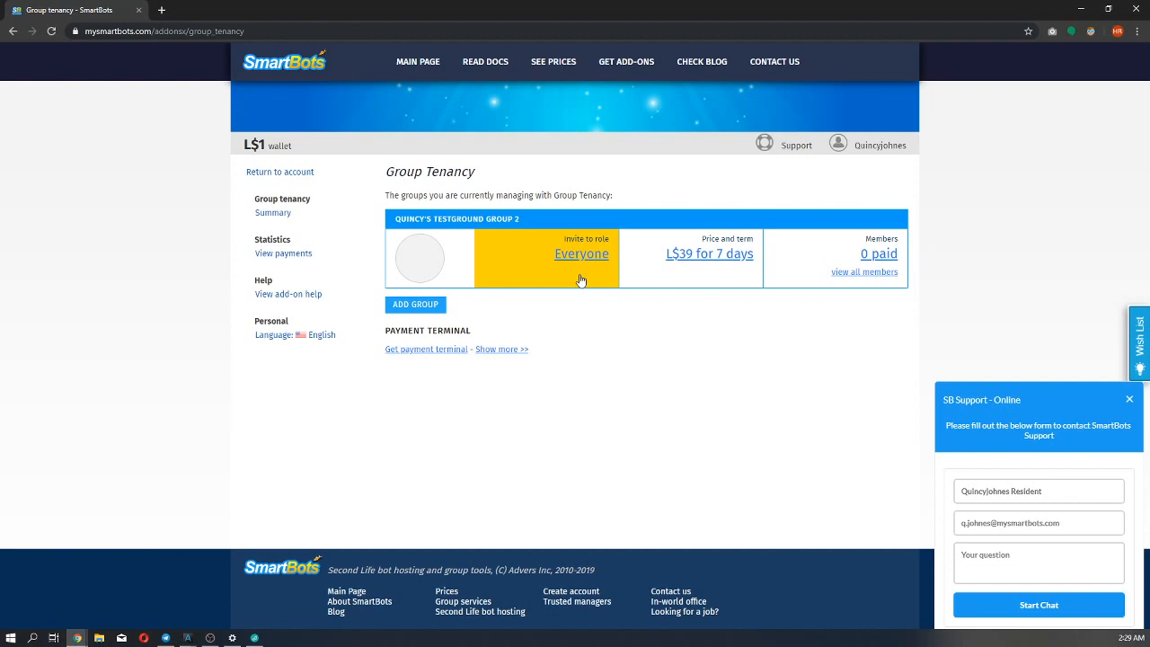
Review the new group's price and term settings, and open its paid members list.
{"action": "left_click", "coordinate": [705, 260]}
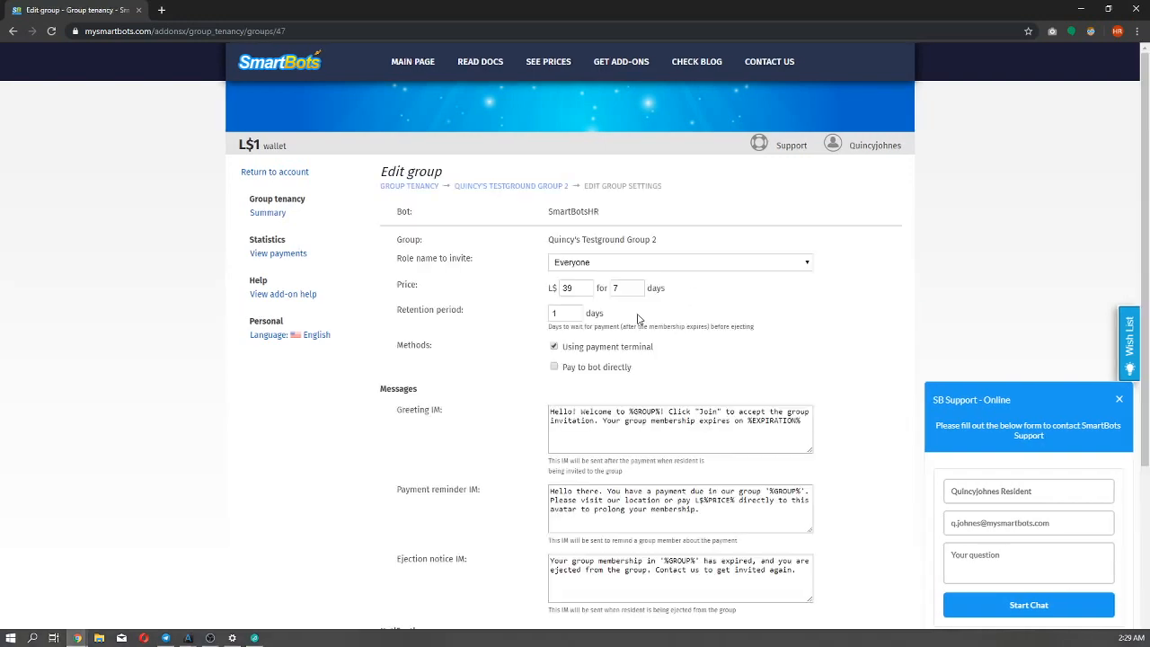
{"action": "scroll", "coordinate": [539, 314], "scroll_direction": "down", "scroll_amount": 2}
{"action": "scroll", "coordinate": [498, 304], "scroll_direction": "up", "scroll_amount": 2}
{"action": "left_click", "coordinate": [411, 187]}
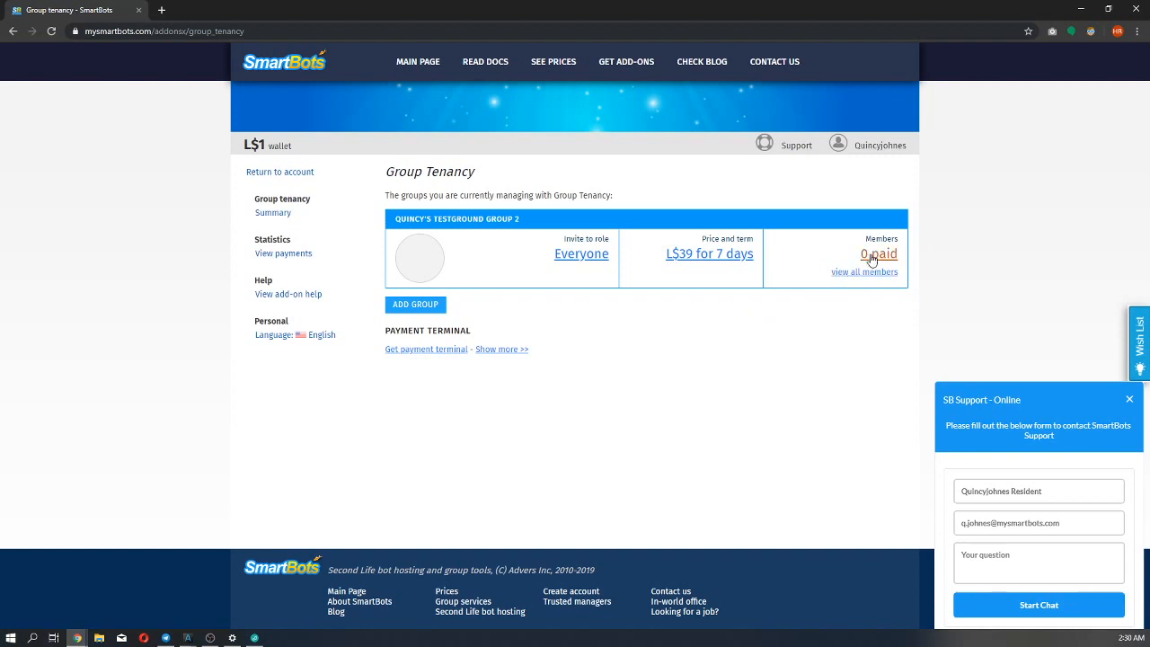
{"action": "left_click", "coordinate": [871, 256]}
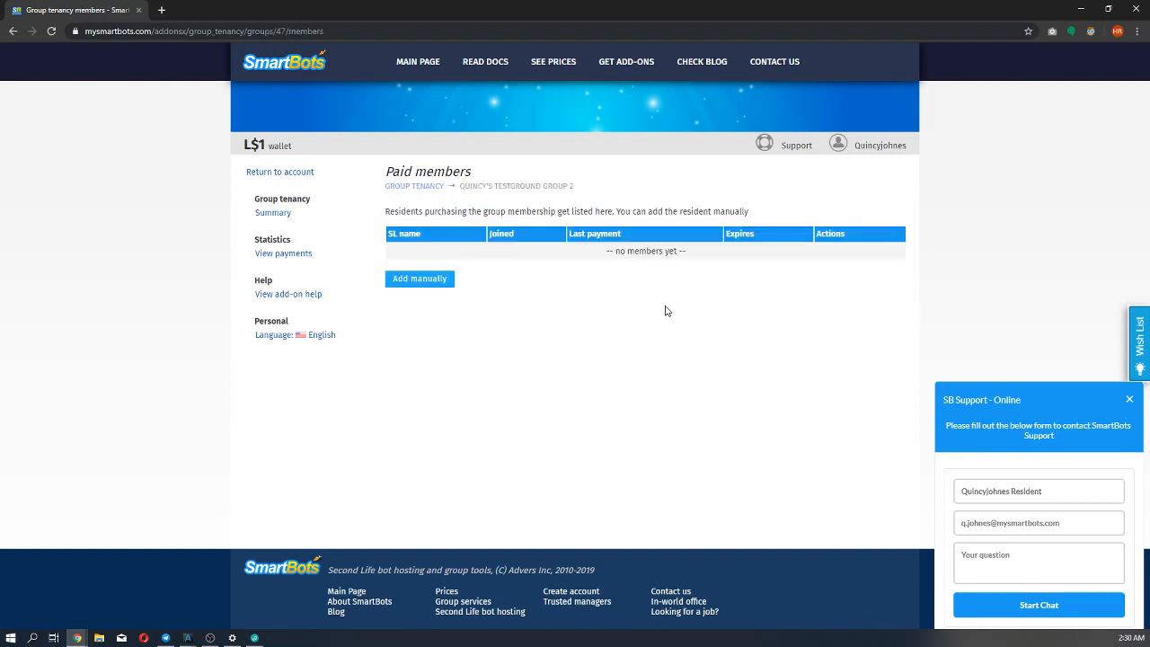
Return to the tenancy overview, open the list of all group members and examine its status, membership and invited-by columns.
{"action": "left_click", "coordinate": [13, 31]}
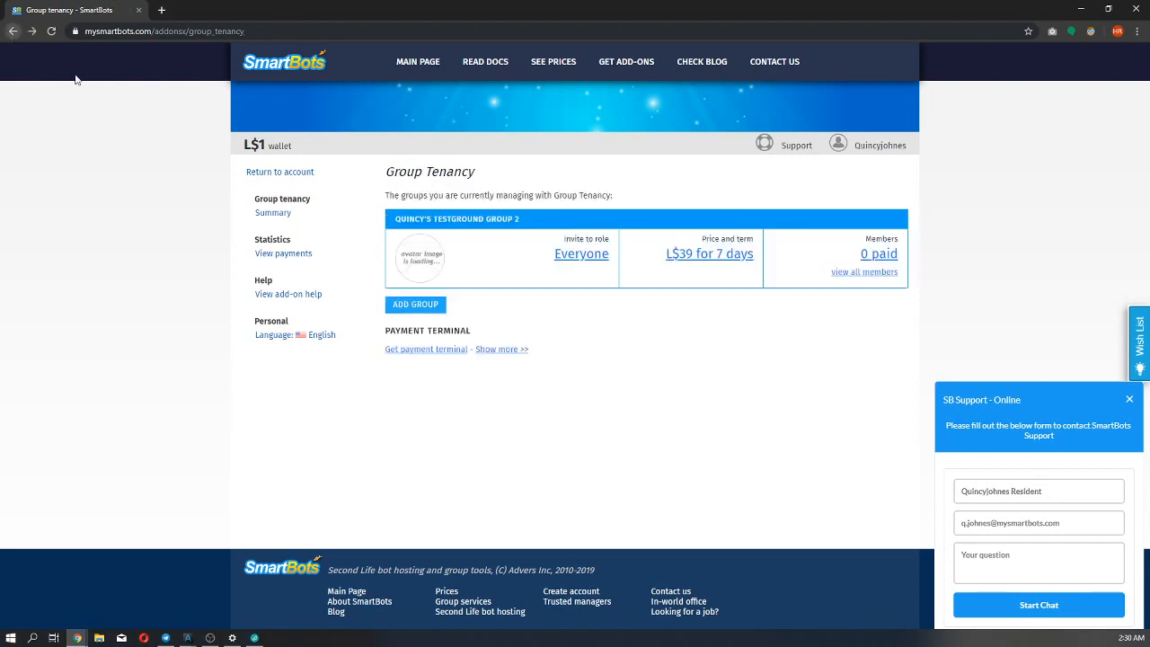
{"action": "left_click", "coordinate": [857, 276]}
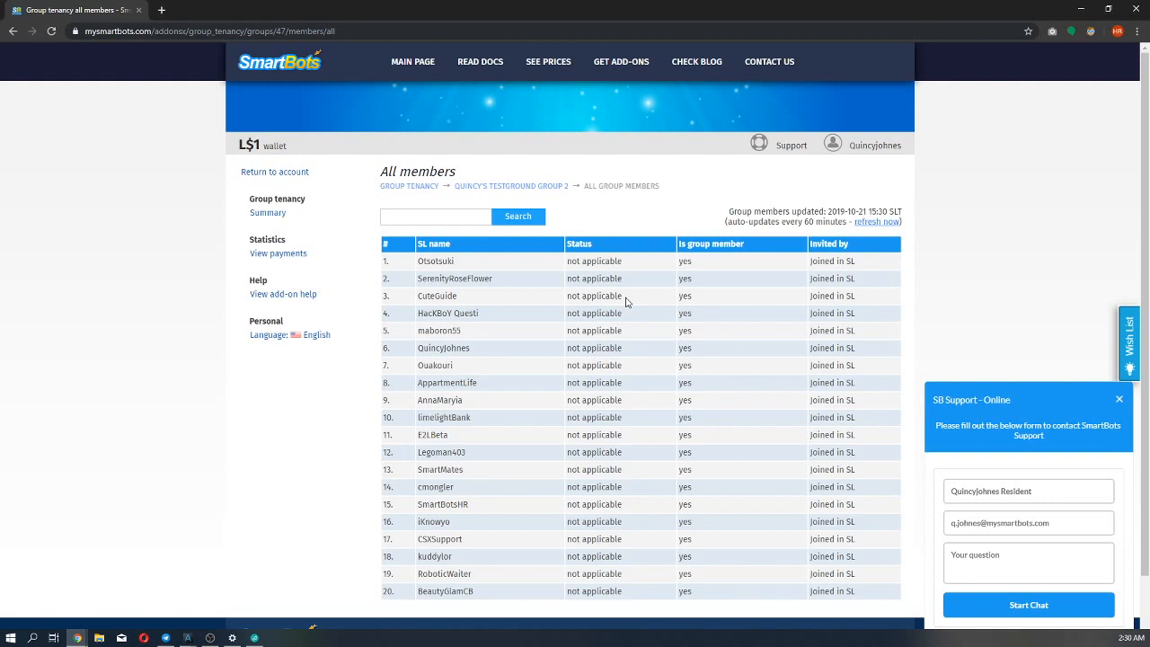
{"action": "scroll", "coordinate": [627, 303], "scroll_direction": "down", "scroll_amount": 1}
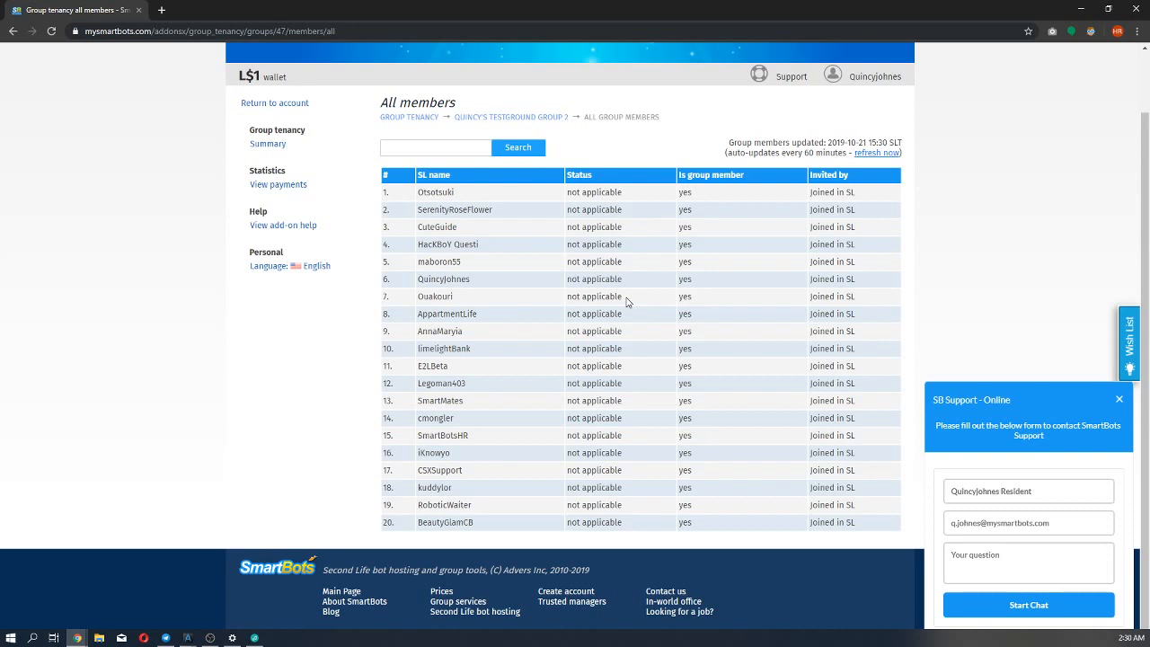
{"action": "scroll", "coordinate": [627, 302], "scroll_direction": "up", "scroll_amount": 1}
{"action": "scroll", "coordinate": [627, 302], "scroll_direction": "down", "scroll_amount": 1}
{"action": "left_click_drag", "start_coordinate": [858, 199], "coordinate": [807, 197]}
{"action": "left_click", "coordinate": [799, 197]}
{"action": "scroll", "coordinate": [688, 277], "scroll_direction": "up", "scroll_amount": 1}
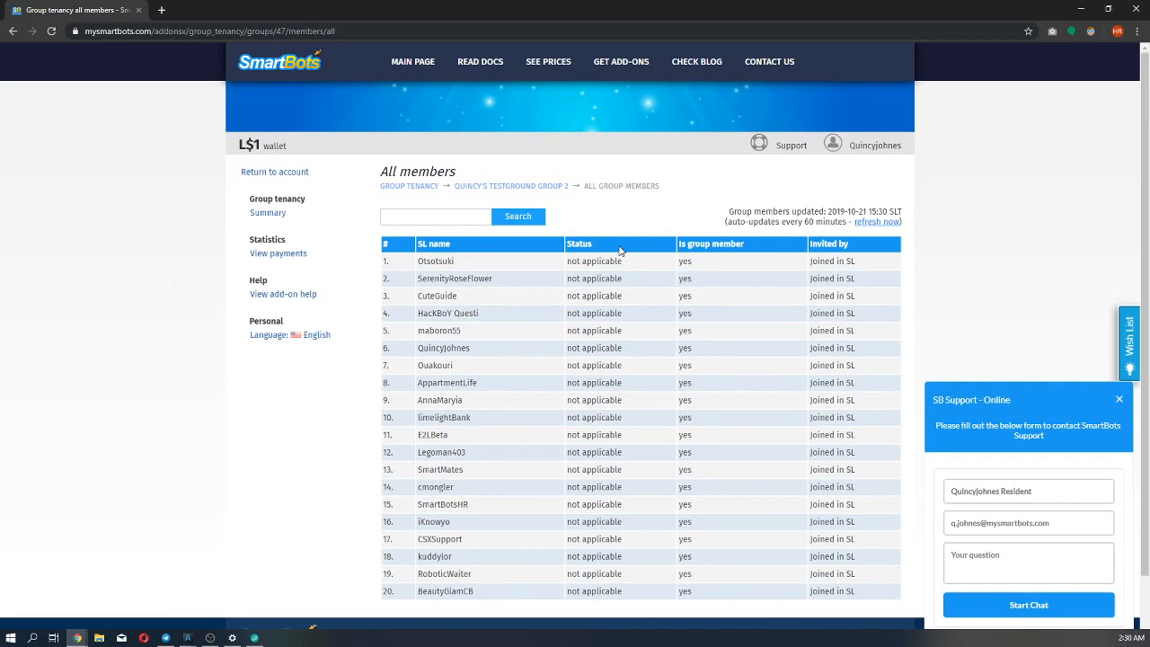
Request the payment terminal from the tenancy overview, then switch to the group owner's Alchemy viewer and keep the delivered Group Tenancy Terminal v1.0.
{"action": "left_click", "coordinate": [410, 186]}
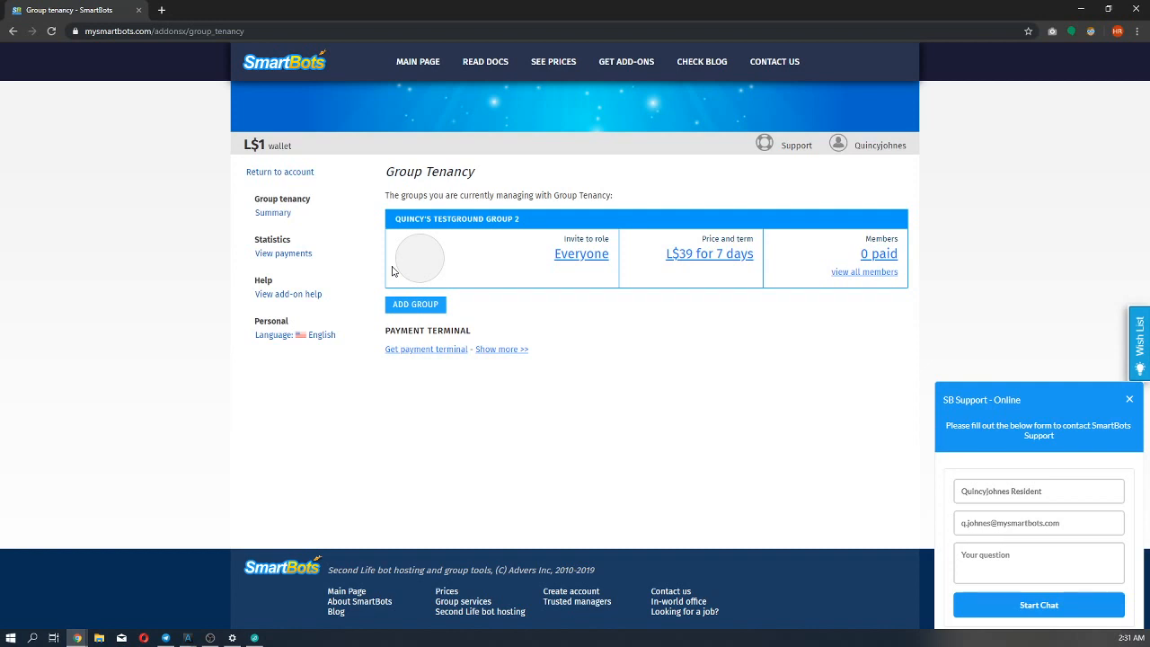
{"action": "left_click", "coordinate": [428, 350]}
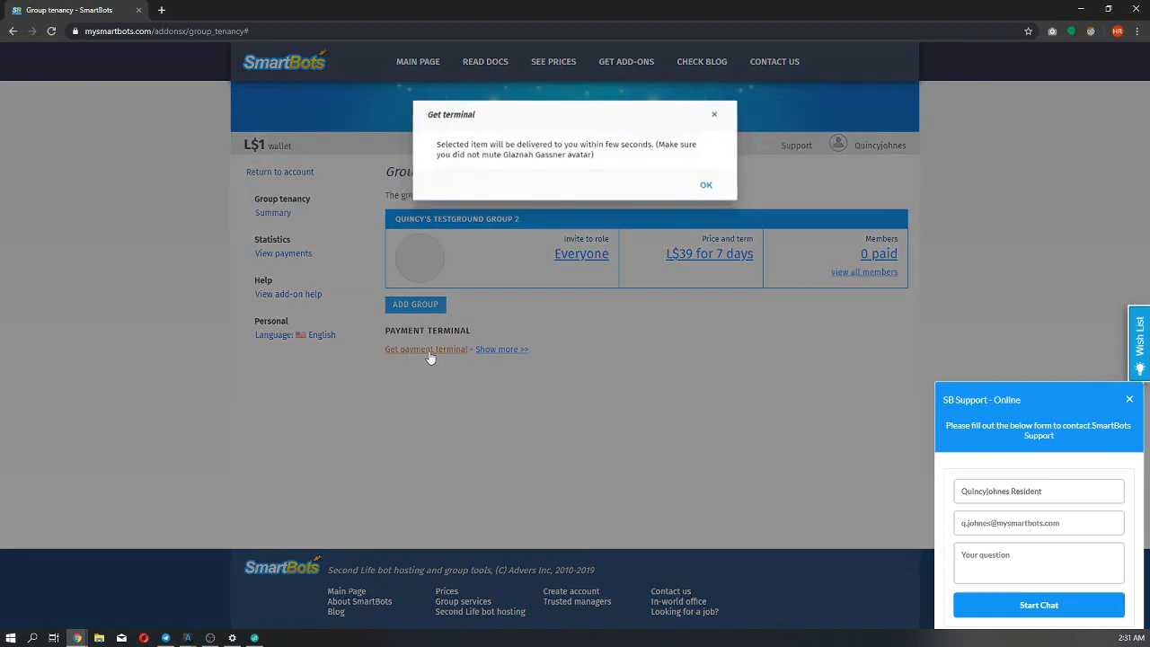
{"action": "left_click", "coordinate": [696, 189]}
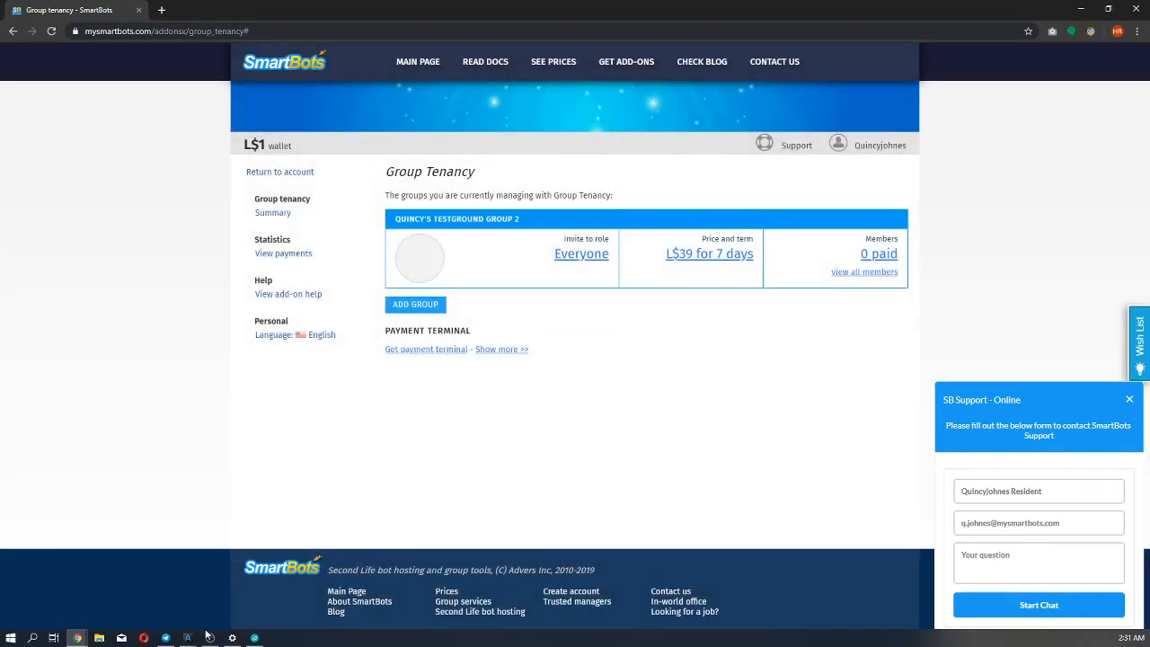
{"action": "left_click", "coordinate": [189, 636]}
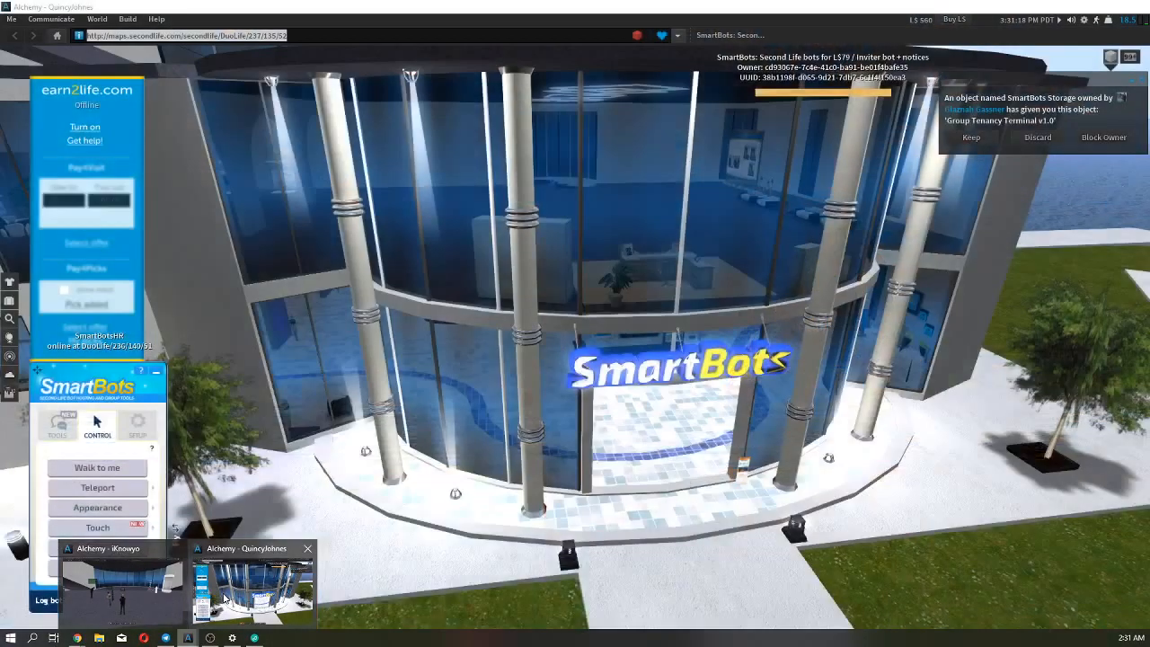
{"action": "left_click", "coordinate": [223, 598]}
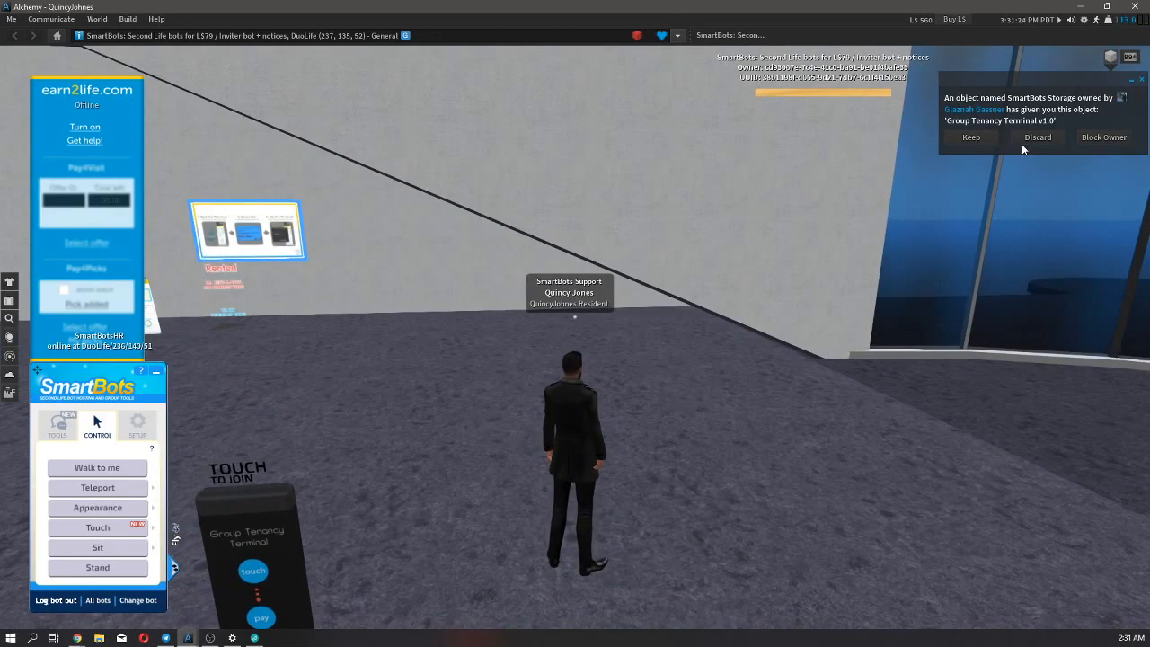
{"action": "left_click", "coordinate": [970, 137]}
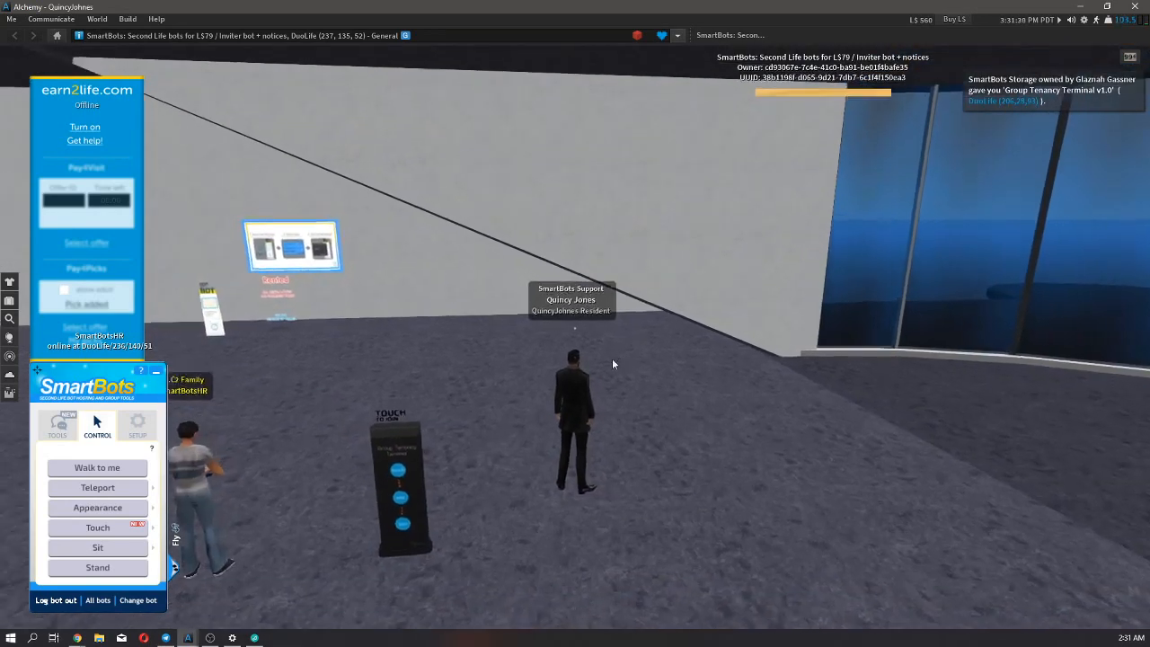
Remove the old terminal and place Group Tenancy Terminal v1.0 from the recent inventory objects on the floor between the avatars.
{"action": "right_click", "coordinate": [377, 476]}
{"action": "left_click", "coordinate": [413, 443]}
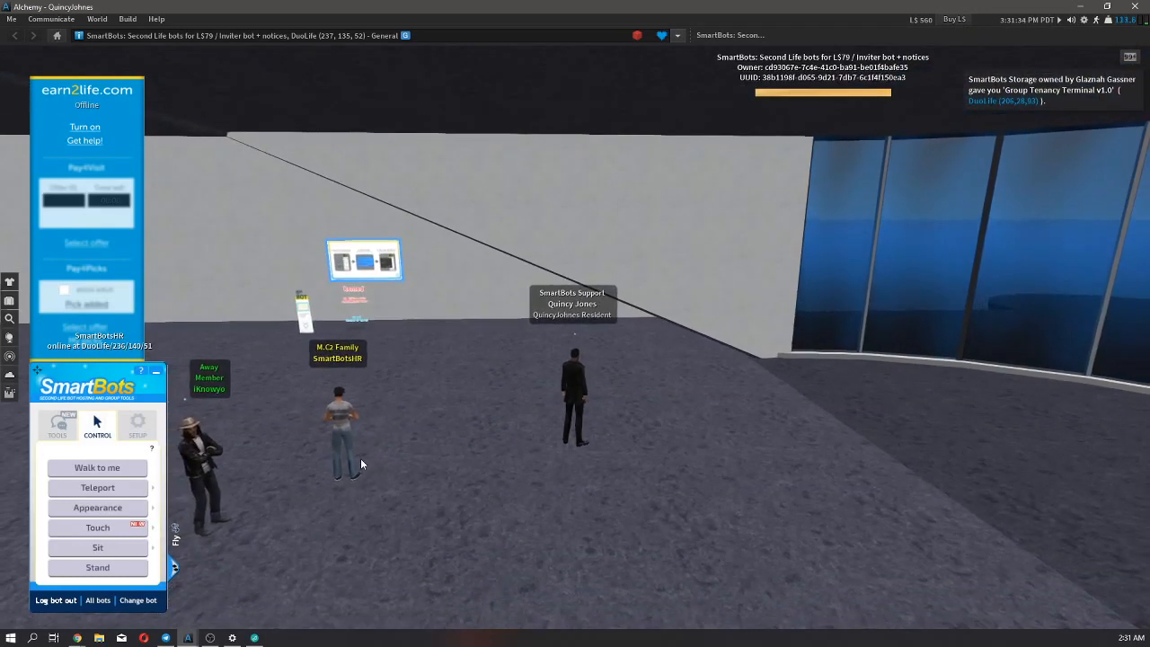
{"action": "key", "text": "ctrl+i"}
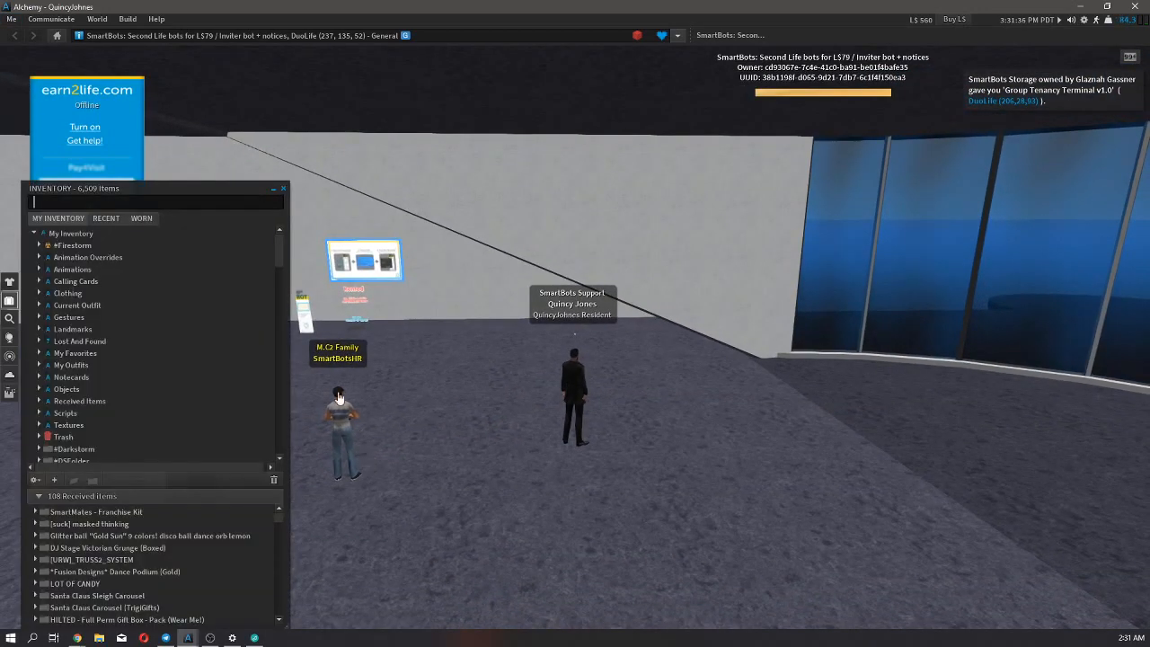
{"action": "left_click", "coordinate": [106, 218]}
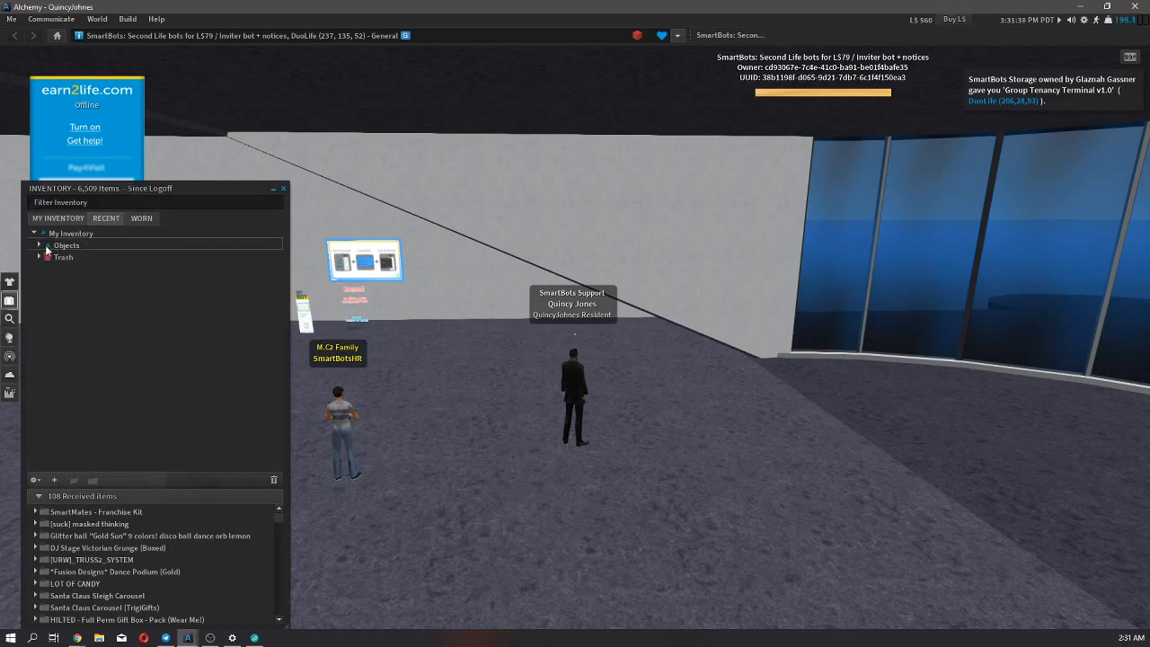
{"action": "left_click", "coordinate": [41, 245]}
{"action": "left_click_drag", "start_coordinate": [56, 256], "coordinate": [461, 490]}
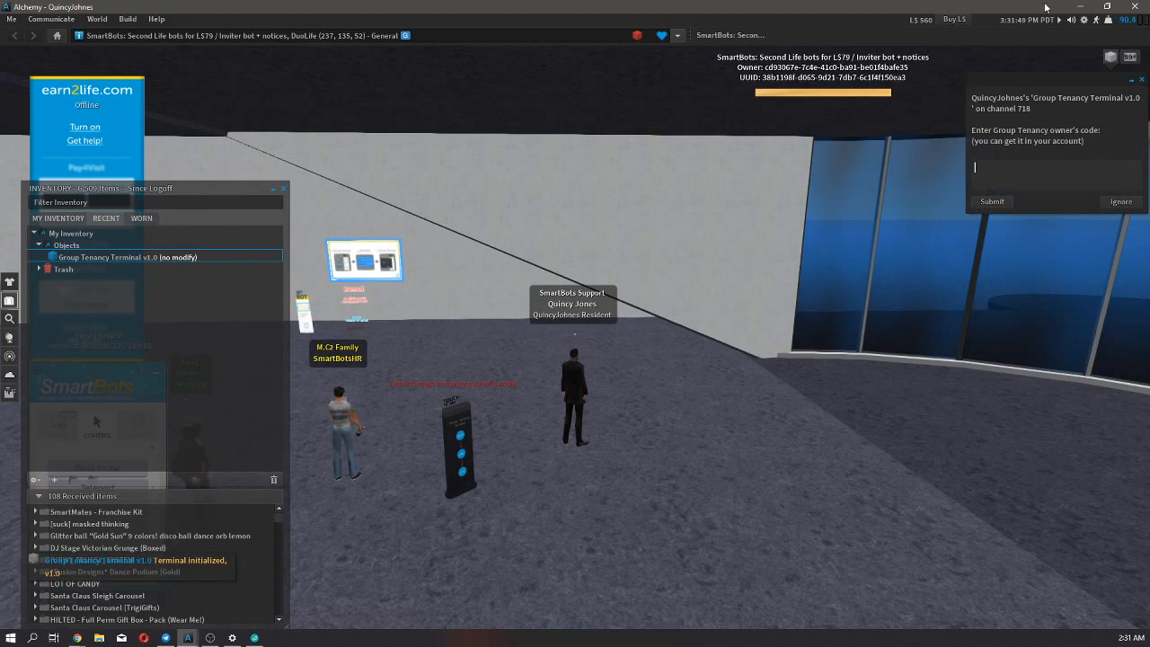
Switch to the browser, show the payment terminal details and copy the terminal owner's code.
{"action": "left_click", "coordinate": [1081, 6]}
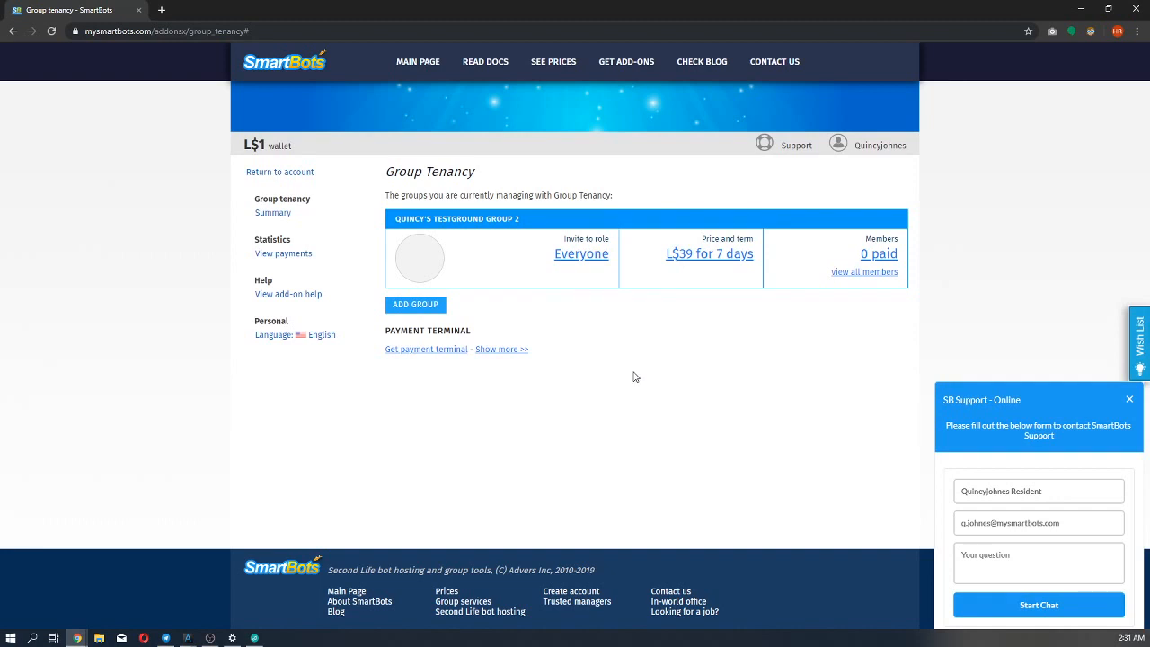
{"action": "left_click", "coordinate": [492, 350]}
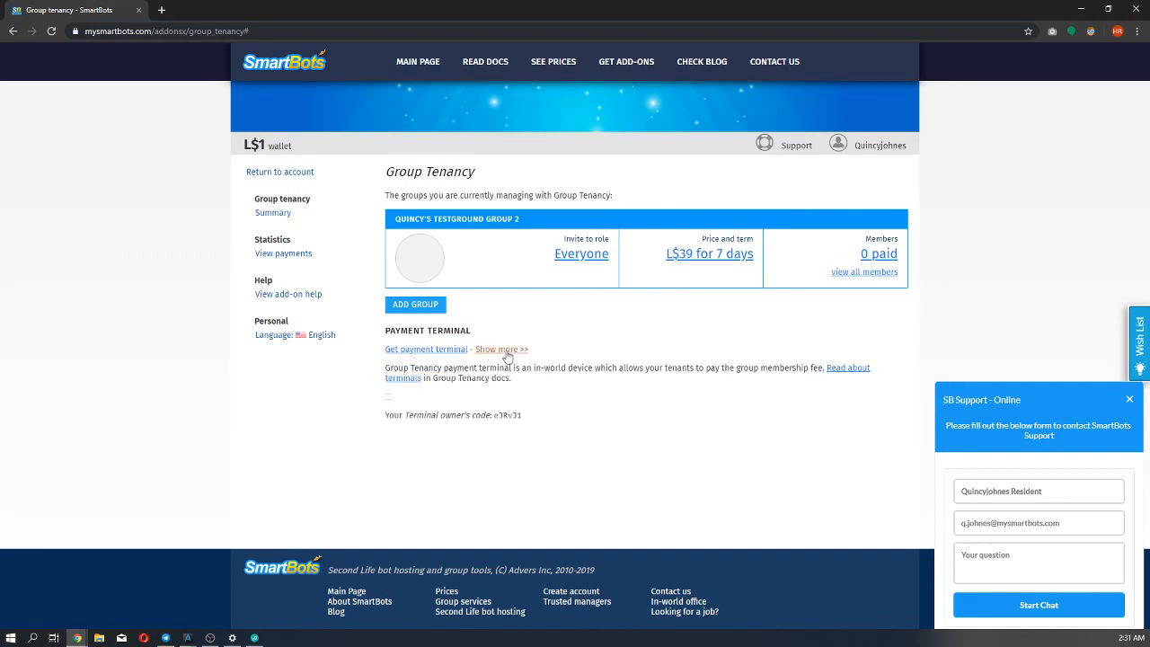
{"action": "scroll", "coordinate": [551, 346], "scroll_direction": "down", "scroll_amount": 2}
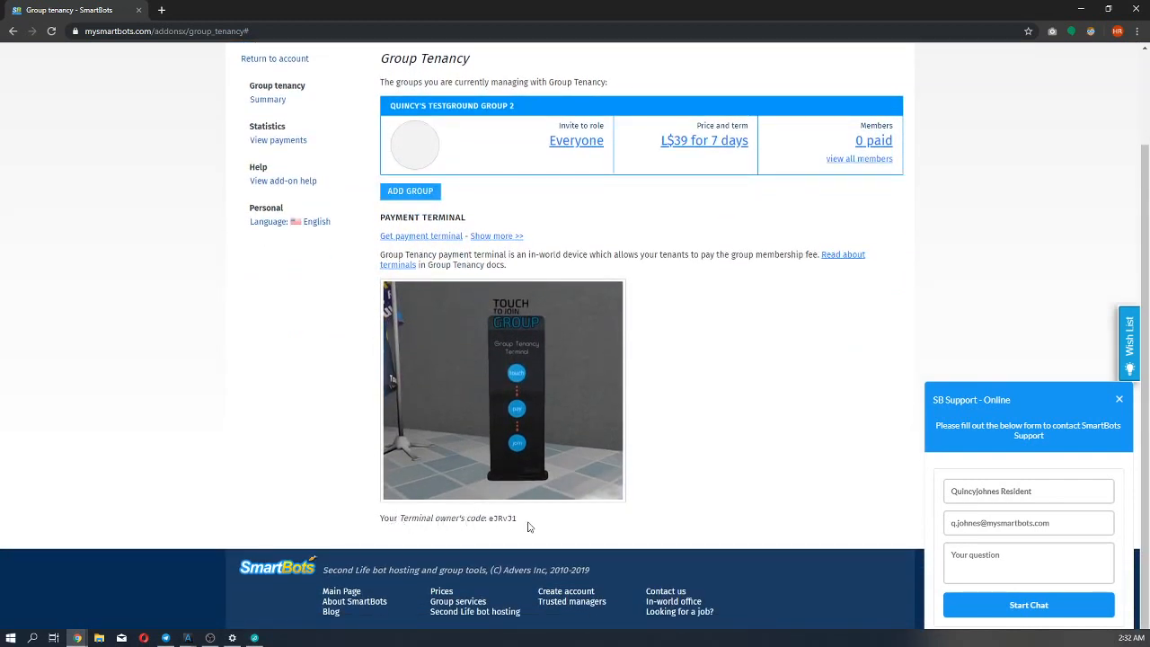
{"action": "left_click_drag", "start_coordinate": [529, 523], "coordinate": [496, 518]}
{"action": "right_click", "coordinate": [495, 518]}
{"action": "left_click", "coordinate": [512, 530]}
{"action": "left_click", "coordinate": [485, 529]}
Switch to the group owner's Alchemy window, paste and submit the terminal owner's code, and close the inventory.
{"action": "left_click", "coordinate": [187, 638]}
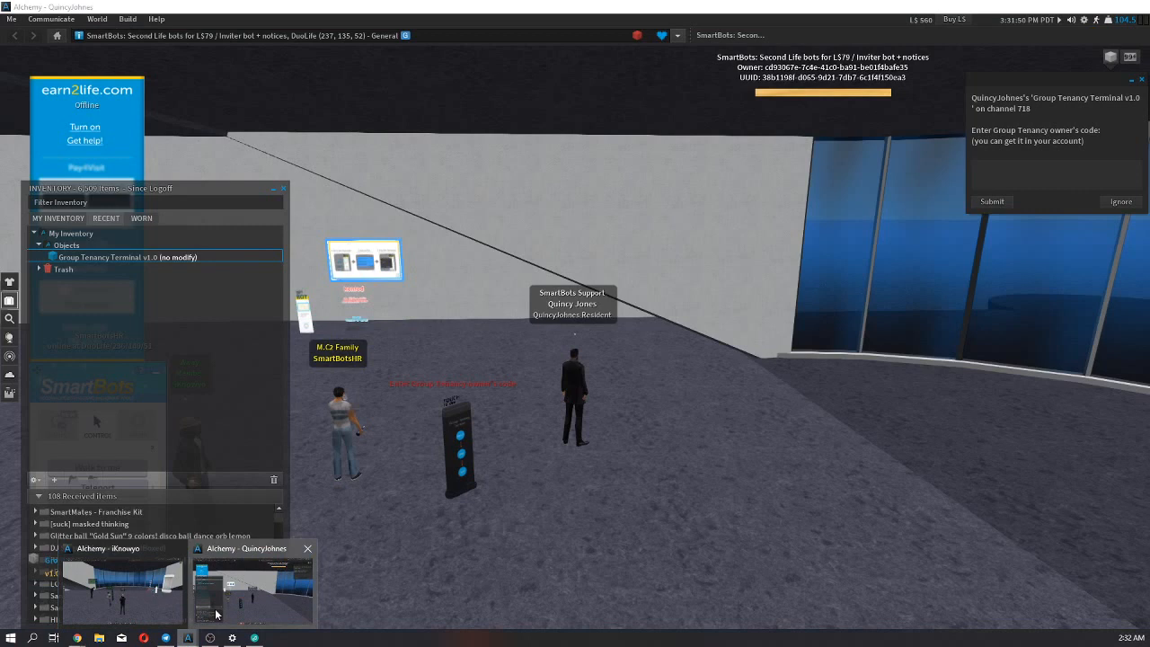
{"action": "left_click", "coordinate": [218, 611]}
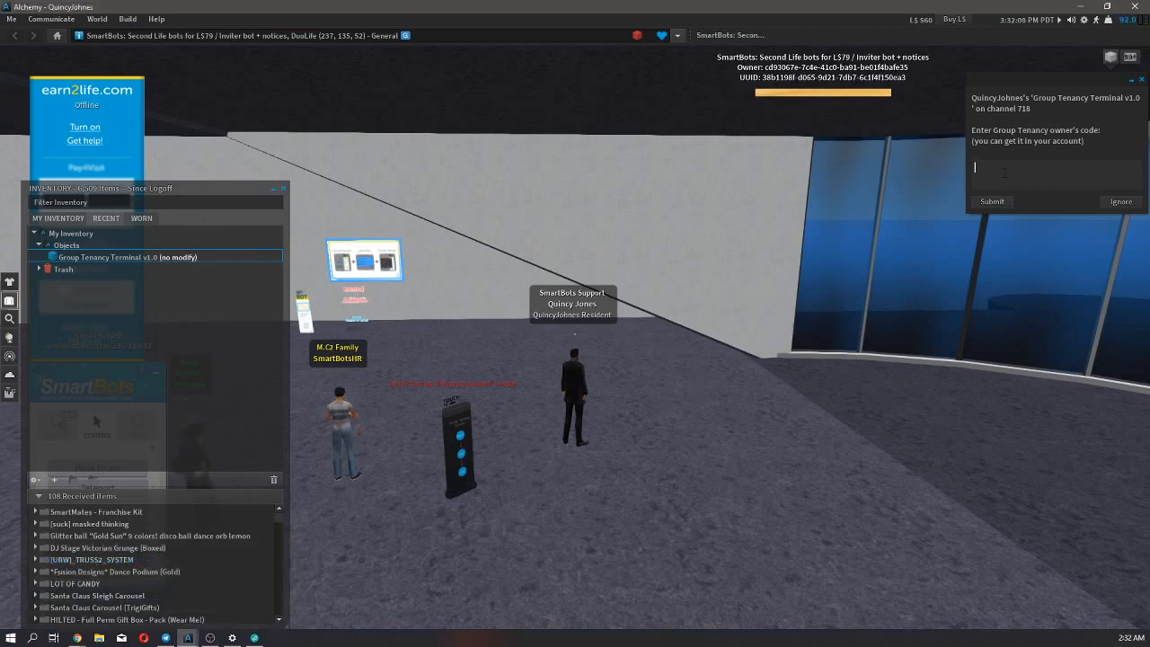
{"action": "key", "text": "ctrl+v"}
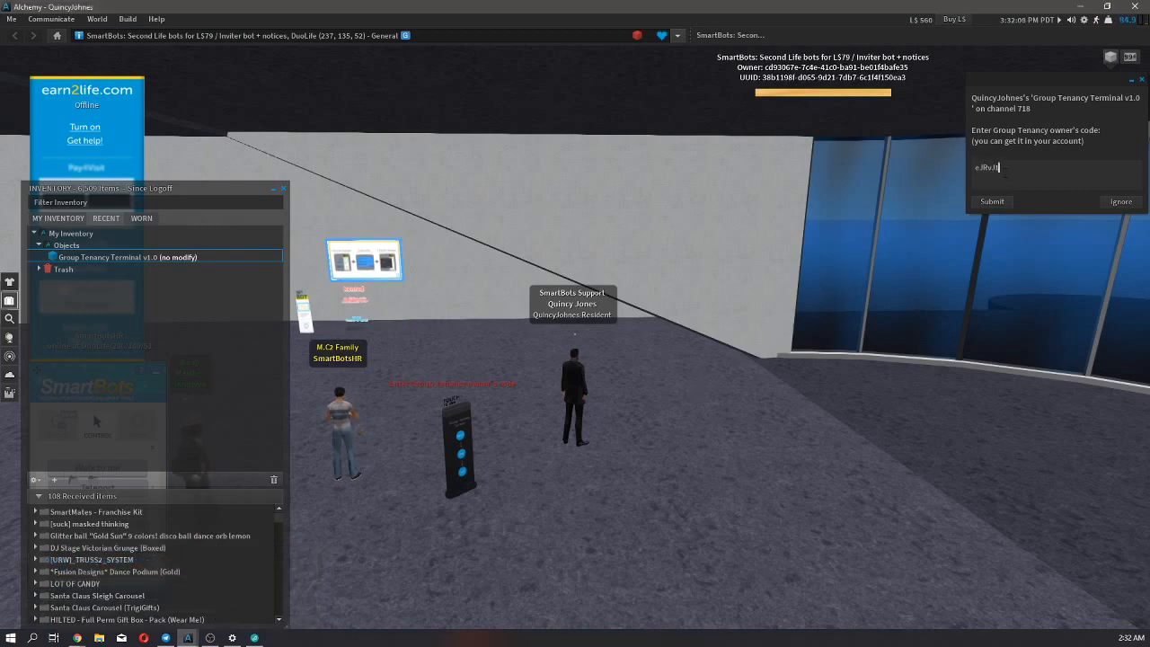
{"action": "left_click", "coordinate": [984, 202]}
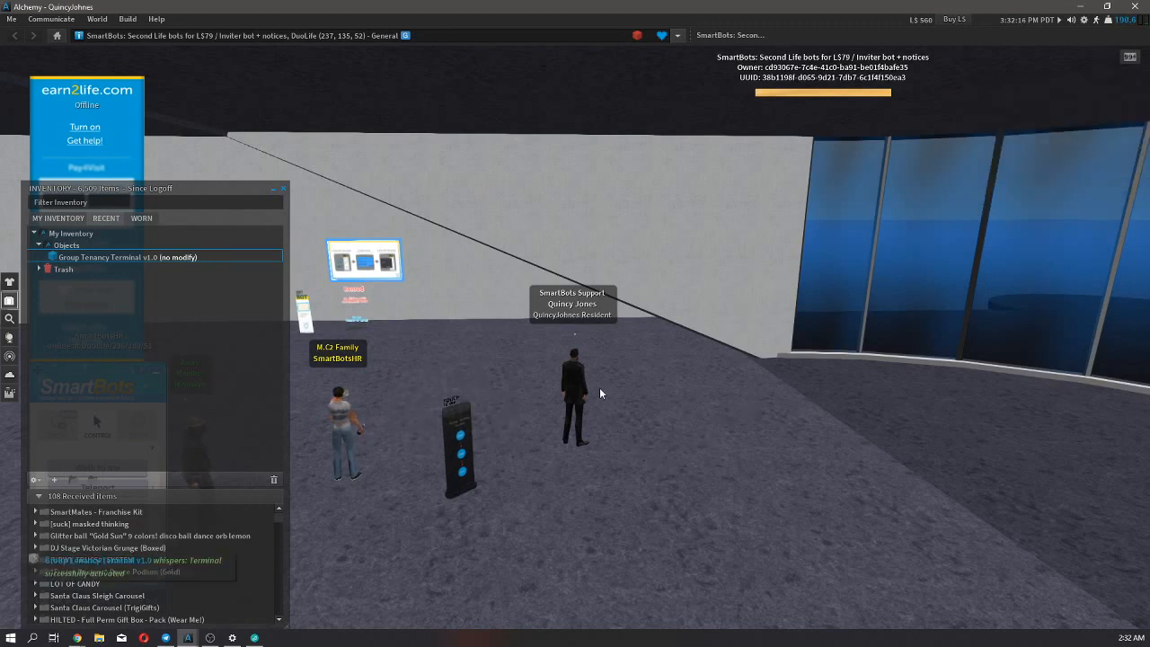
{"action": "left_click", "coordinate": [283, 189]}
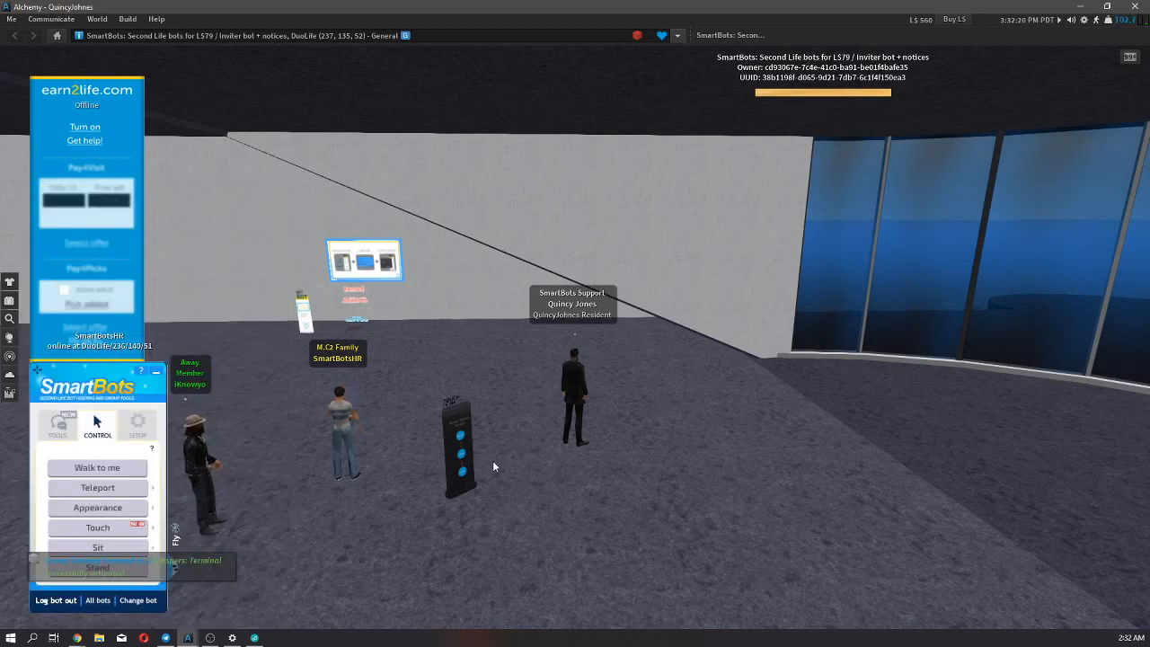
{"action": "key", "text": "Left"}
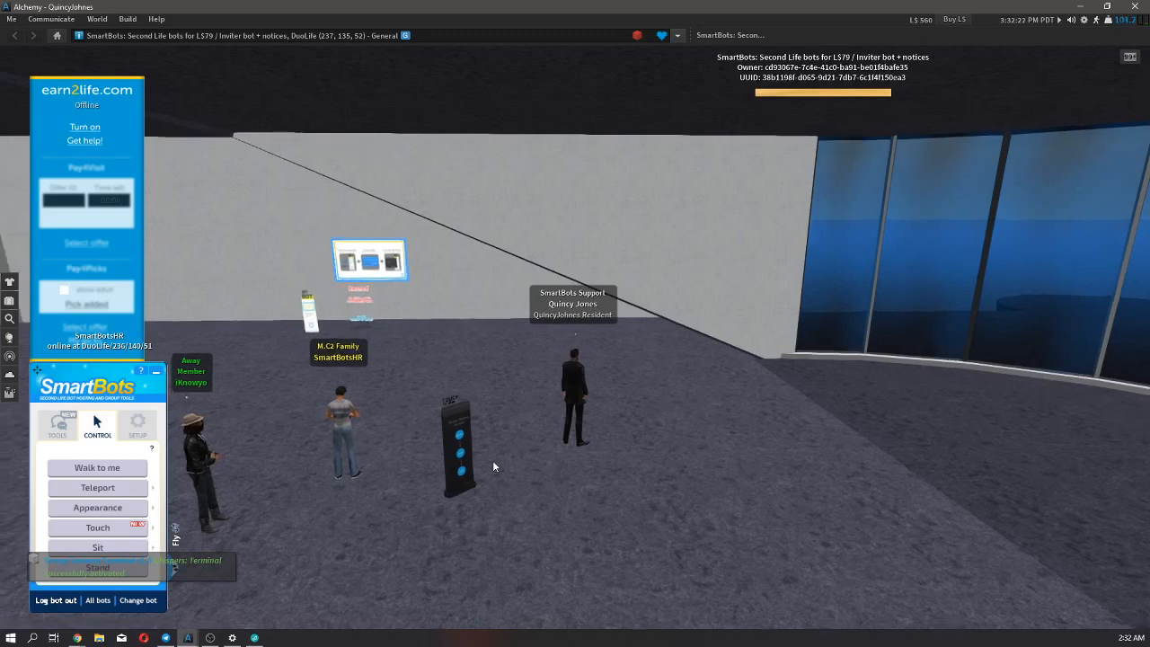
{"action": "key", "text": "Left"}
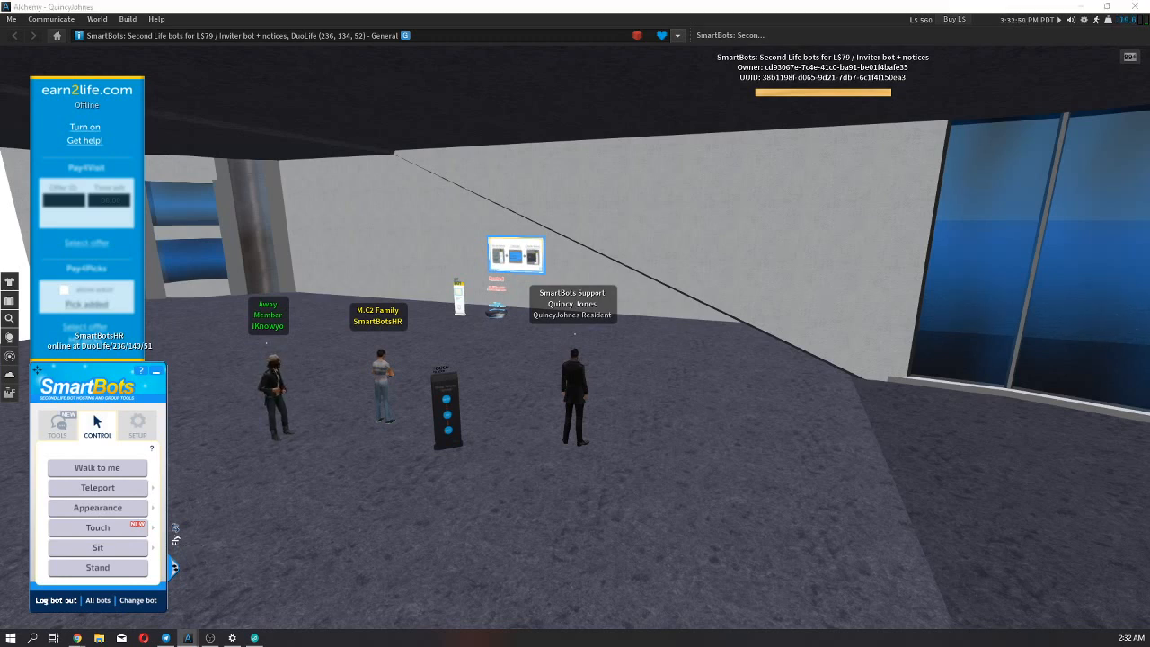
{"action": "key", "text": "super+d"}
{"action": "key", "text": "super+d"}
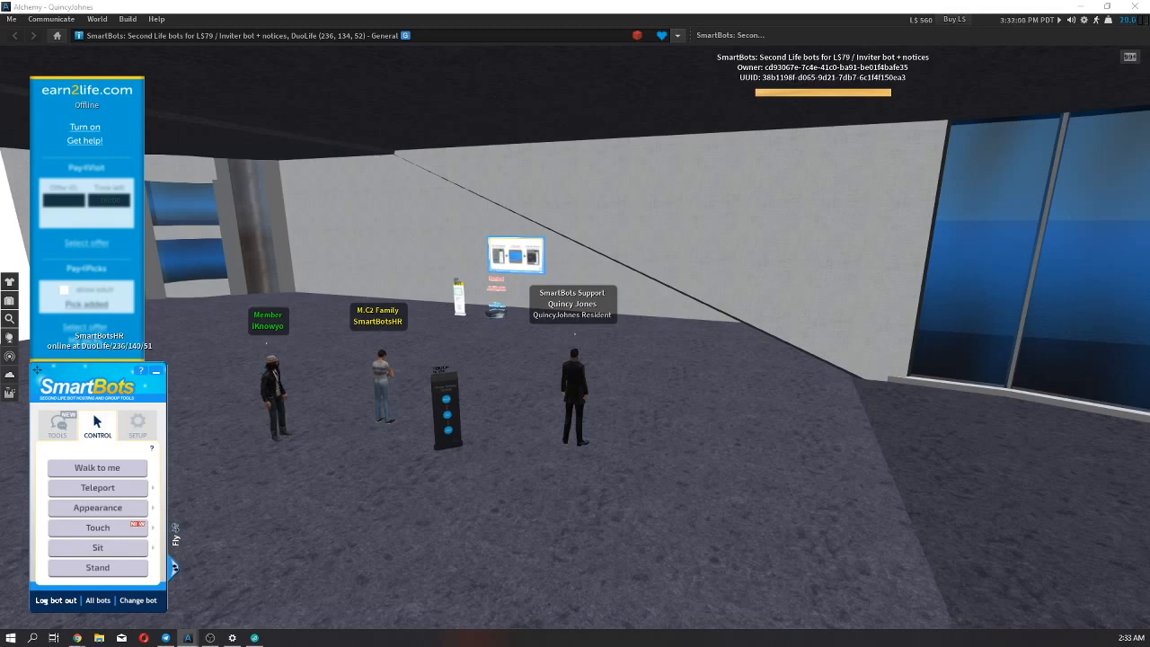
Switch to the second avatar's Alchemy window and walk that avatar up to the front of the Group Tenancy Terminal.
{"action": "left_click_drag", "start_coordinate": [0, 36], "coordinate": [405, 103]}
{"action": "double_click", "coordinate": [405, 102]}
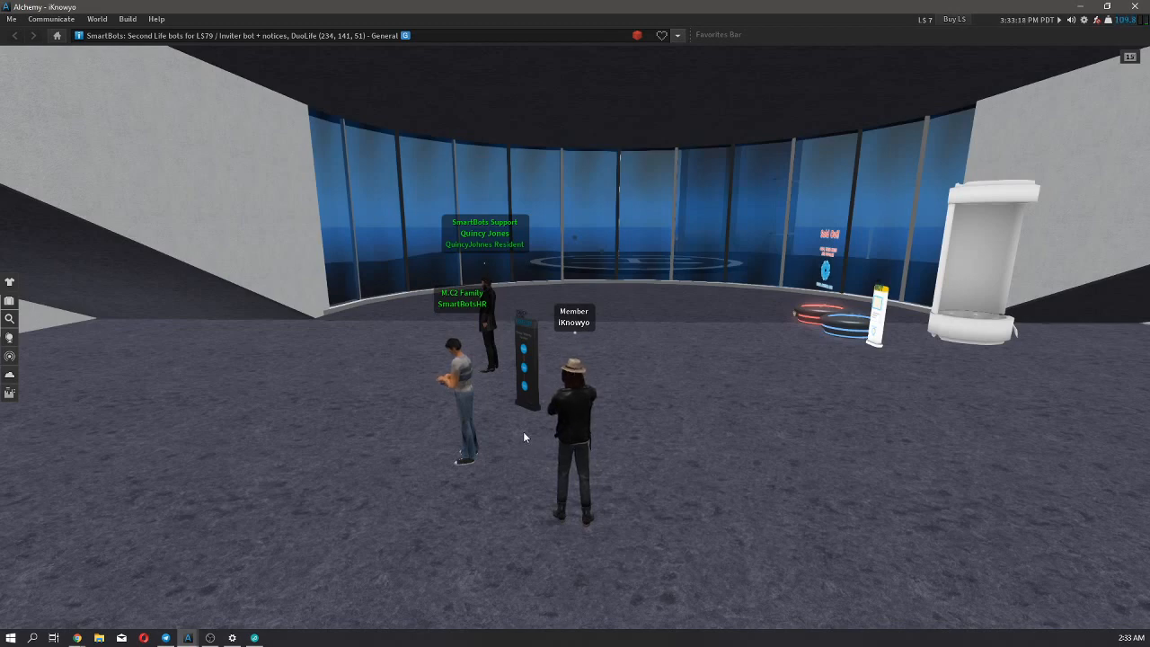
{"action": "key", "text": "Left"}
{"action": "key", "text": "Up"}
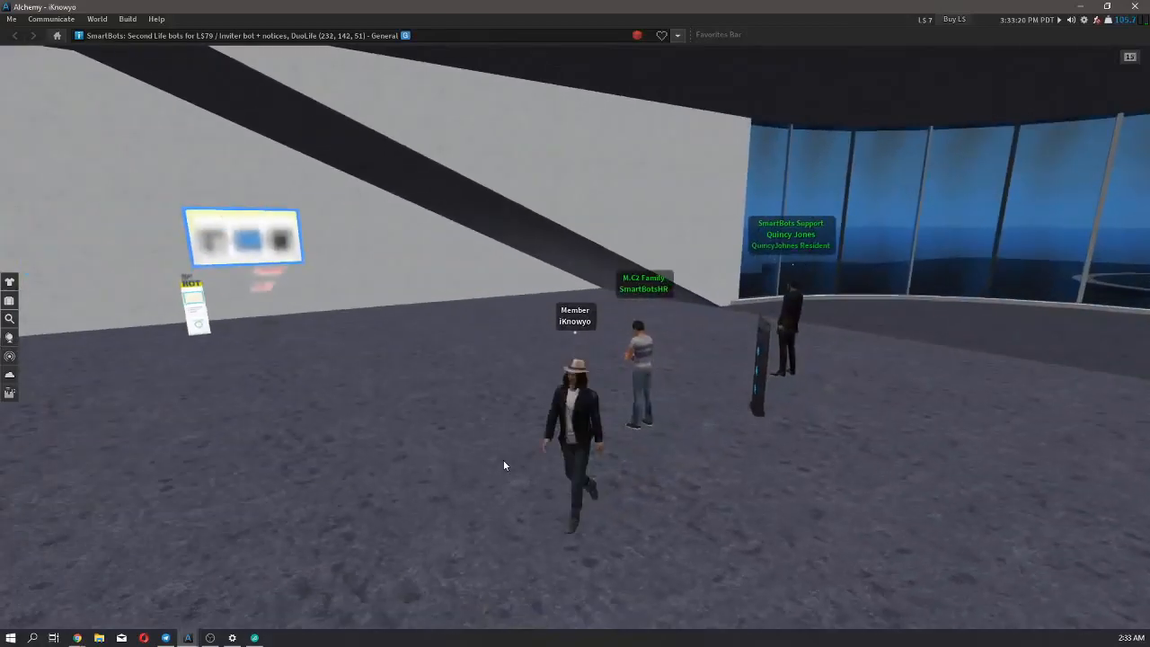
{"action": "key", "text": "Right"}
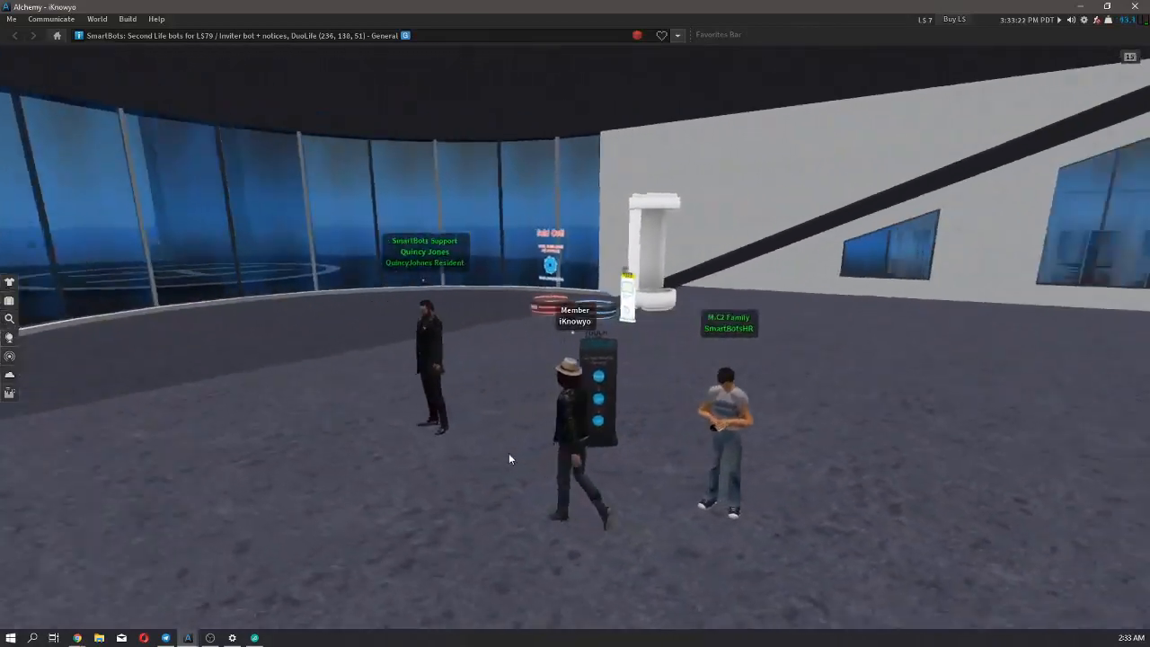
{"action": "key", "text": "Left"}
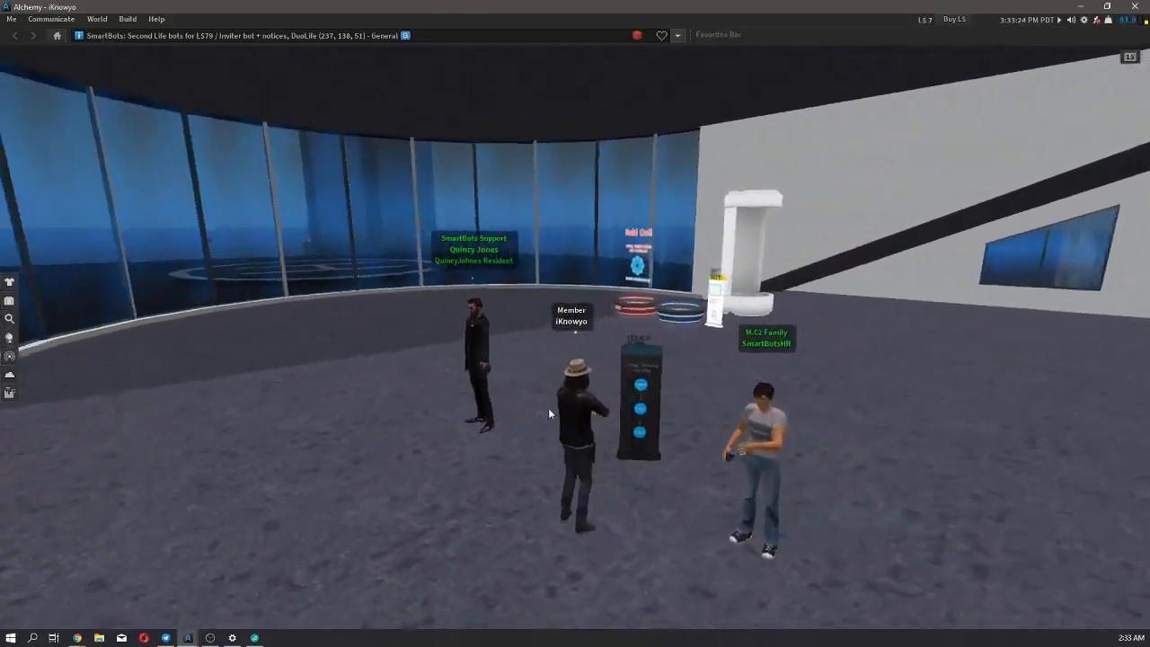
{"action": "scroll", "coordinate": [664, 415], "scroll_direction": "up", "scroll_amount": 4}
{"action": "scroll", "coordinate": [687, 431], "scroll_direction": "down", "scroll_amount": 1}
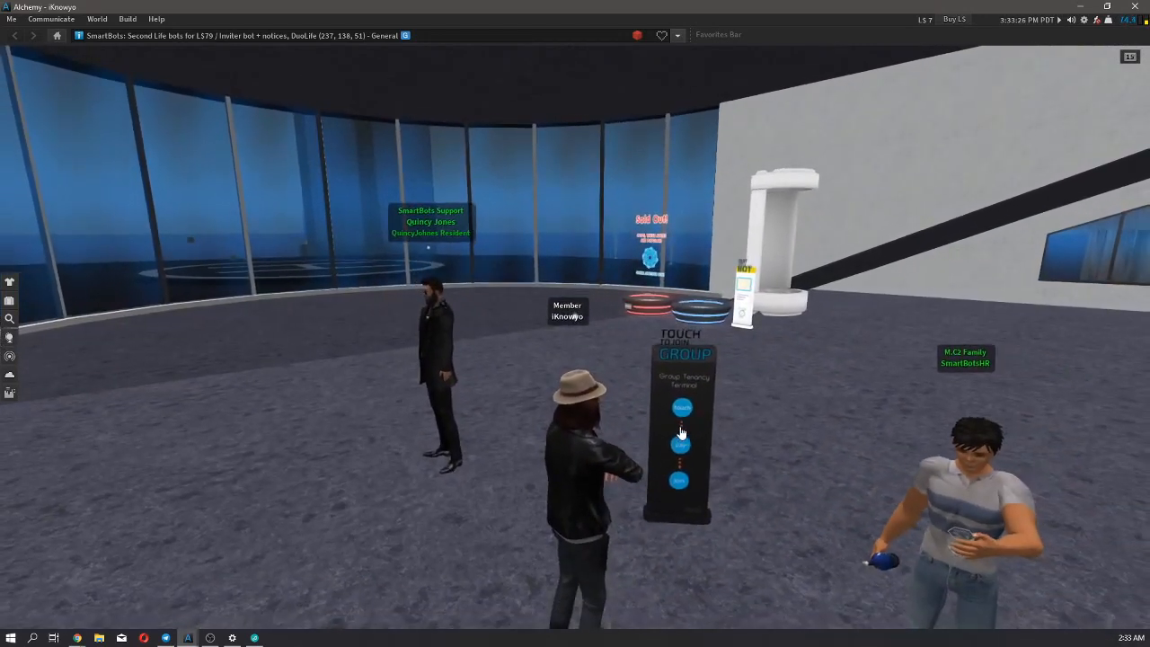
Touch the Group Tenancy Terminal, choose group 1 as the group to join, and review the possible payment amounts.
{"action": "left_click", "coordinate": [683, 429]}
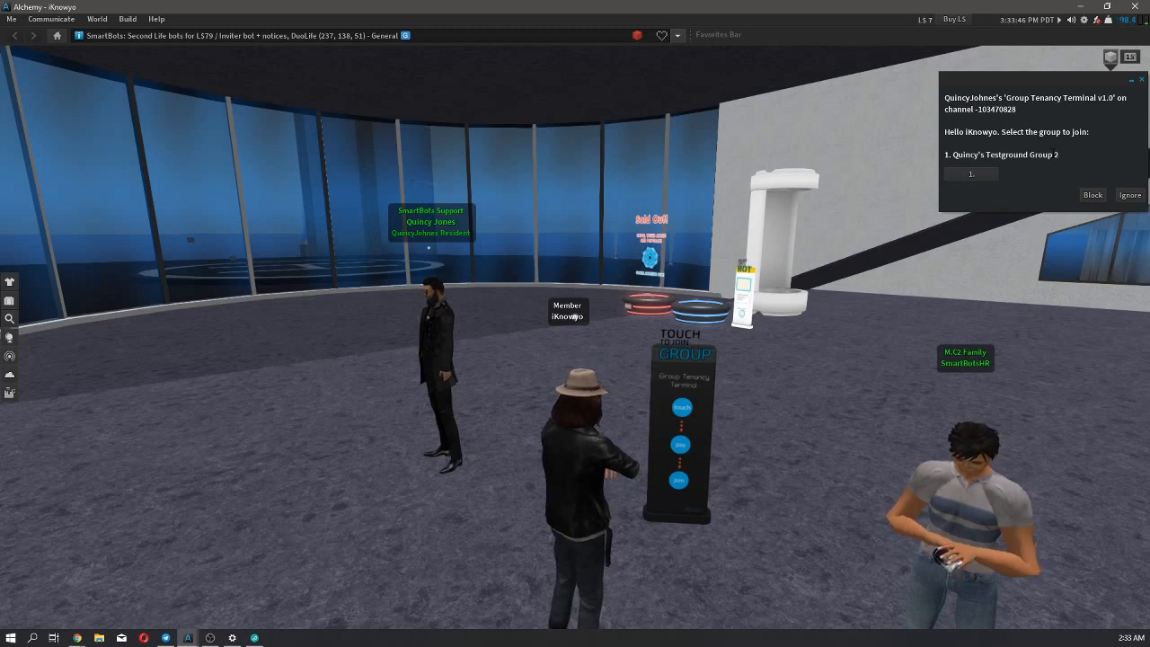
{"action": "left_click", "coordinate": [975, 173]}
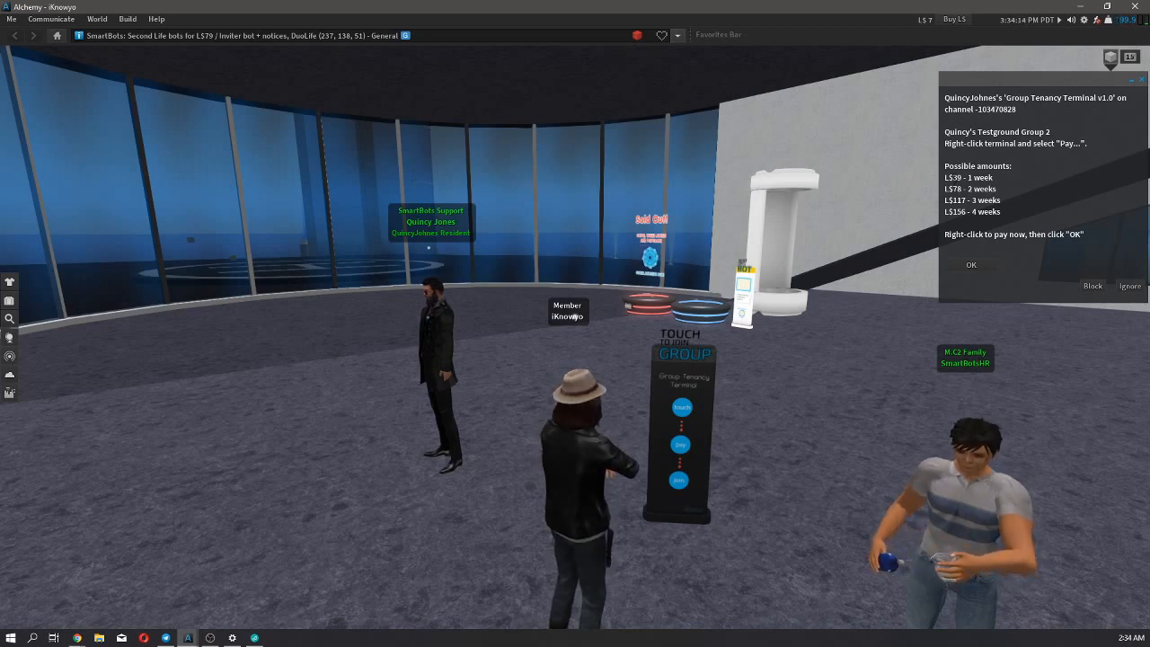
{"action": "left_click", "coordinate": [952, 176]}
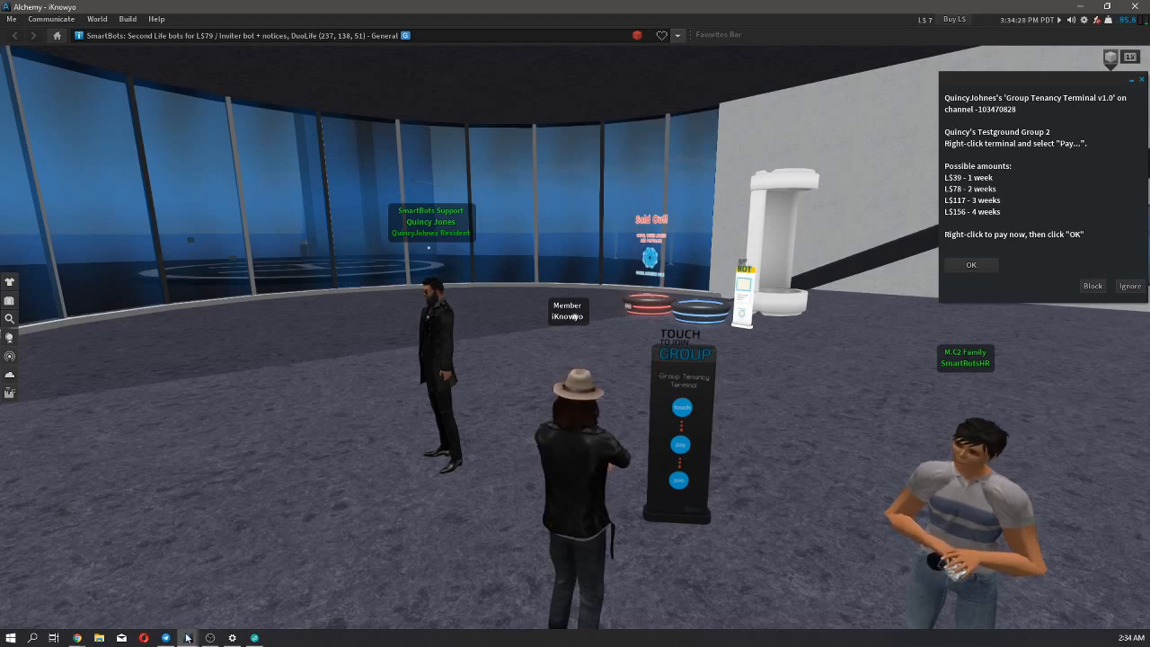
Switch to the group owner's Alchemy window and pay the second avatar L$500.
{"action": "mouse_move", "coordinate": [196, 639]}
{"action": "left_click", "coordinate": [246, 585]}
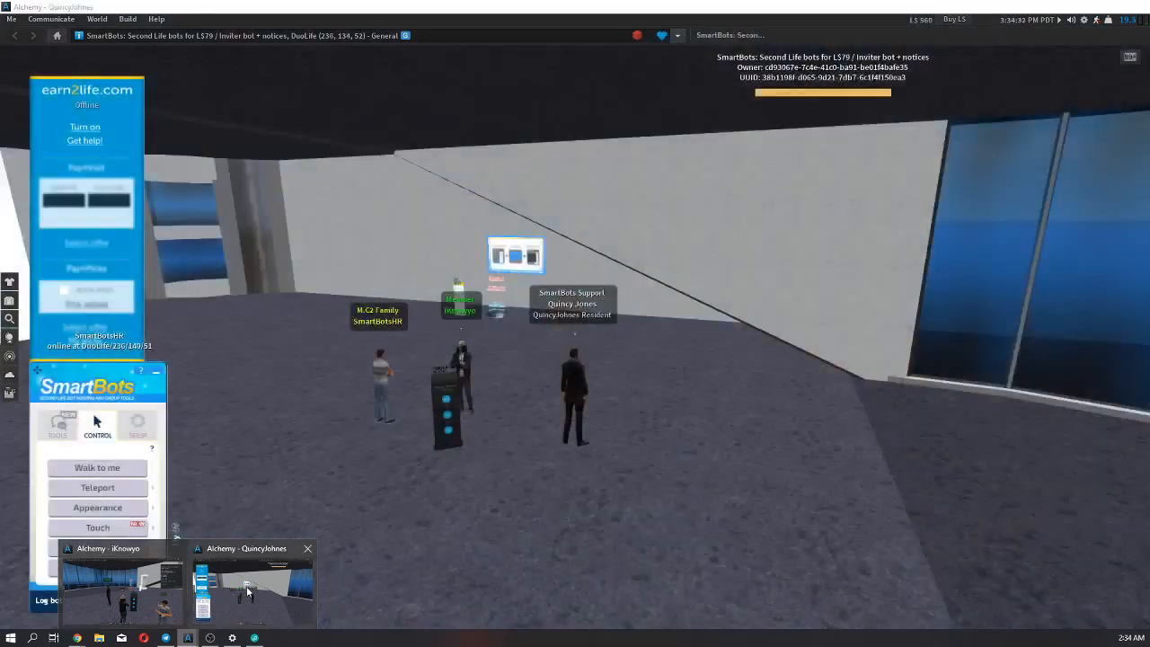
{"action": "right_click", "coordinate": [463, 363]}
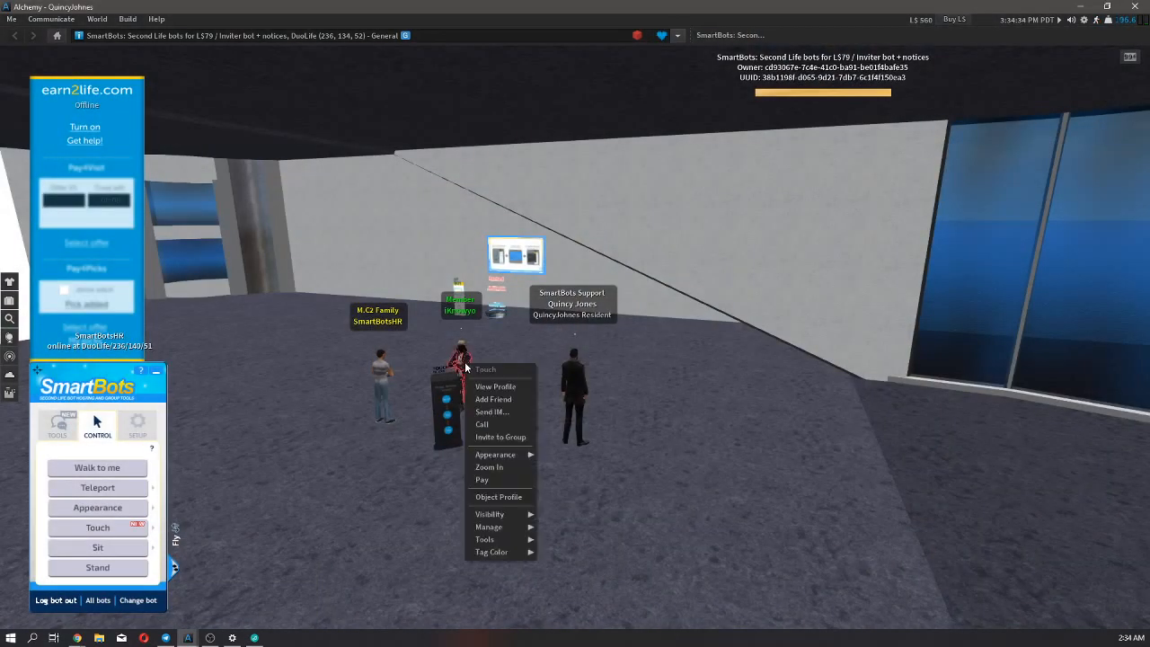
{"action": "left_click", "coordinate": [489, 486]}
{"action": "type", "text": "5"}
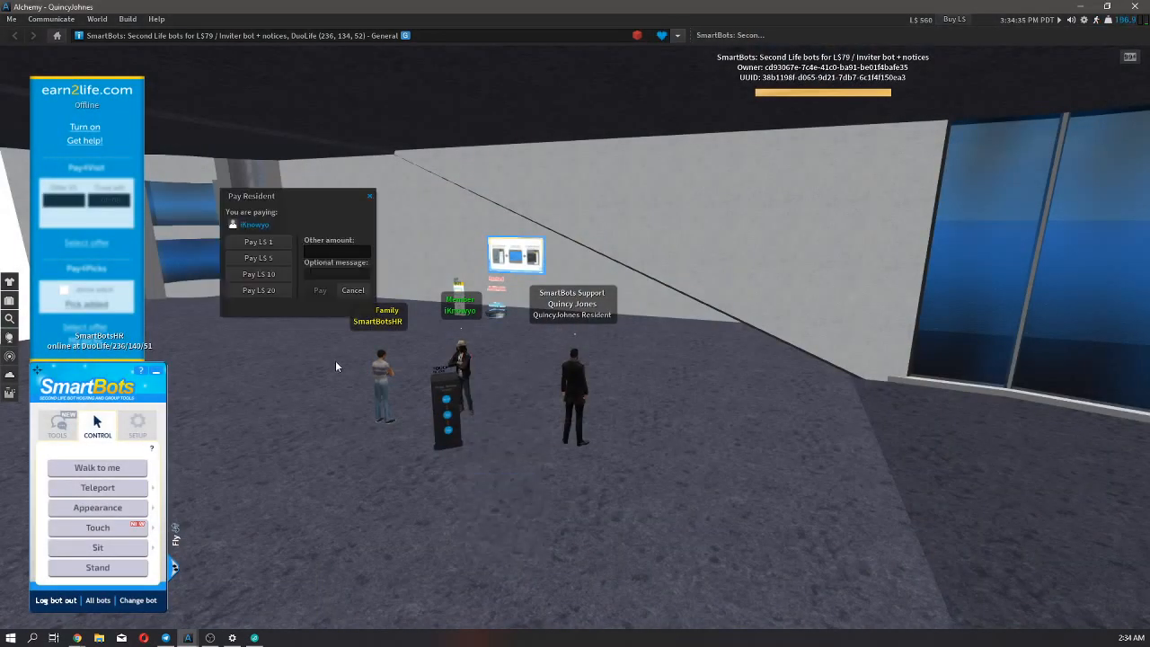
{"action": "type", "text": "000"}
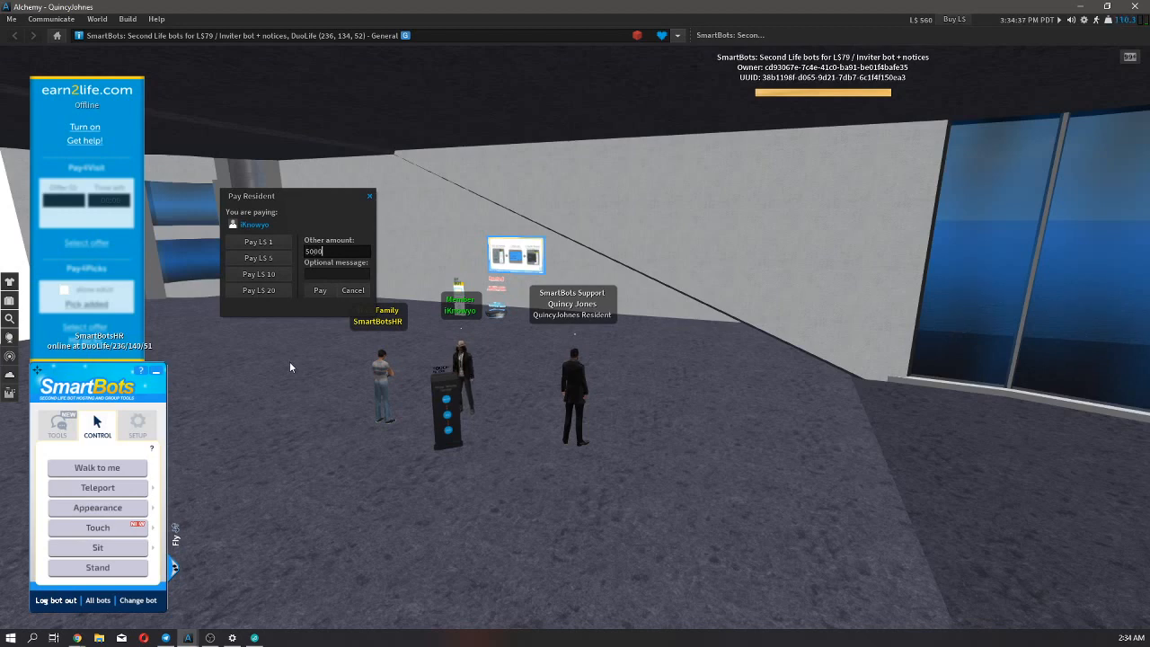
{"action": "left_click", "coordinate": [316, 293]}
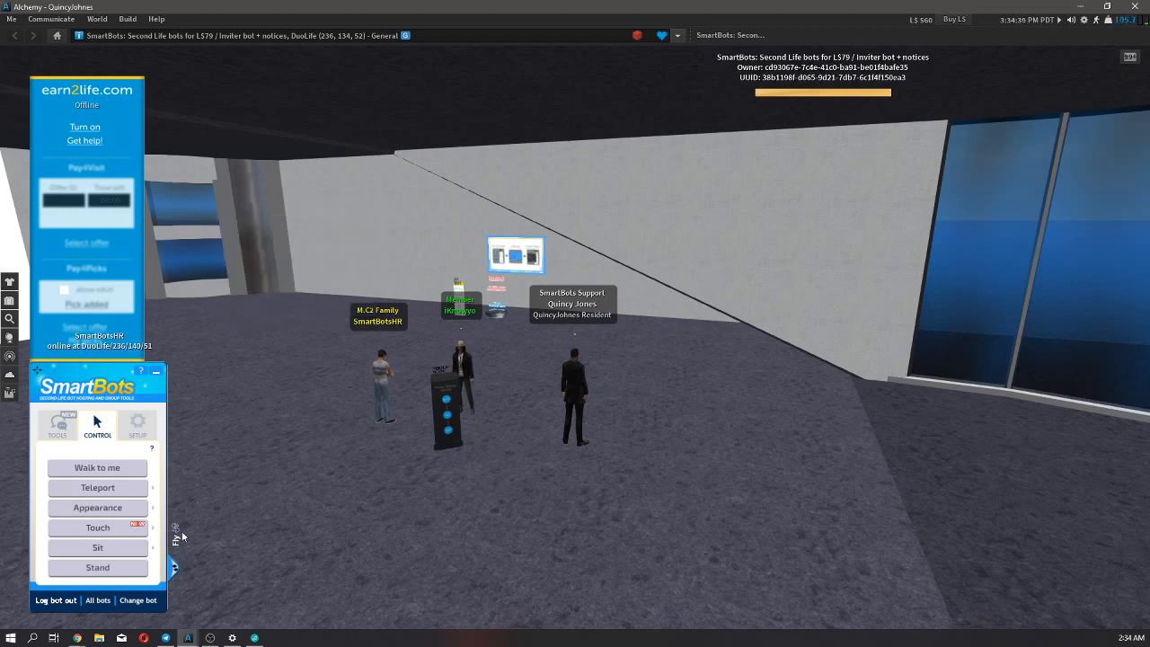
Switch back to the second avatar's Alchemy window and pay L$39 through the Group Tenancy Terminal for one week of membership.
{"action": "mouse_move", "coordinate": [188, 638]}
{"action": "left_click", "coordinate": [261, 579]}
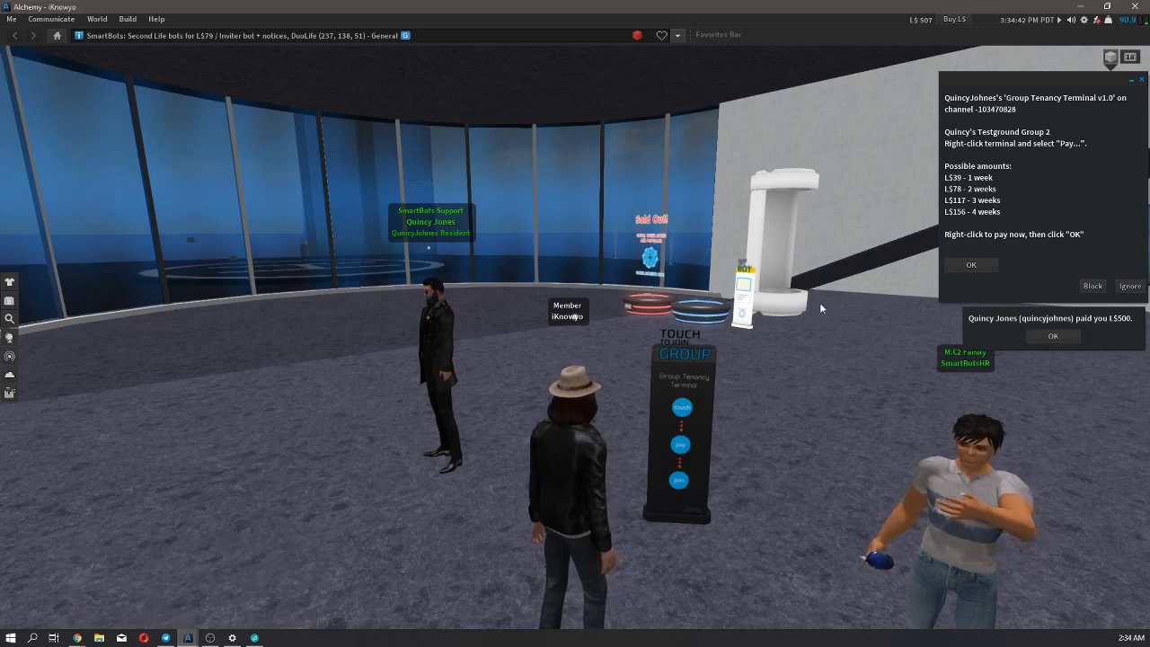
{"action": "right_click", "coordinate": [696, 413]}
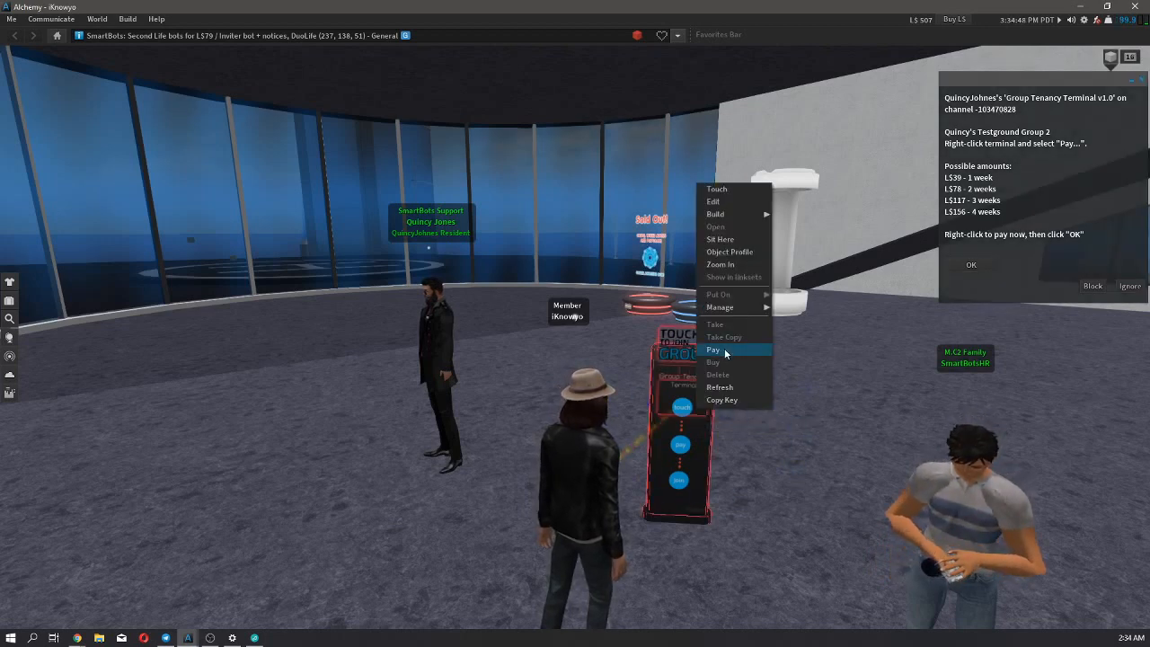
{"action": "left_click", "coordinate": [718, 350]}
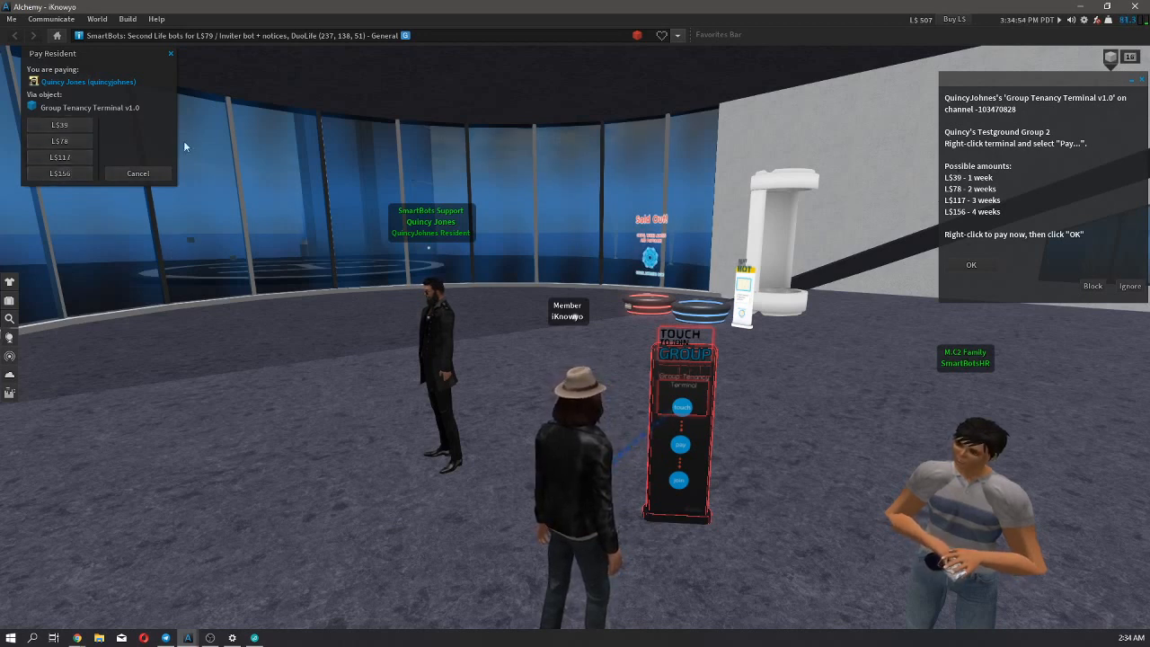
{"action": "left_click_drag", "start_coordinate": [115, 54], "coordinate": [417, 157]}
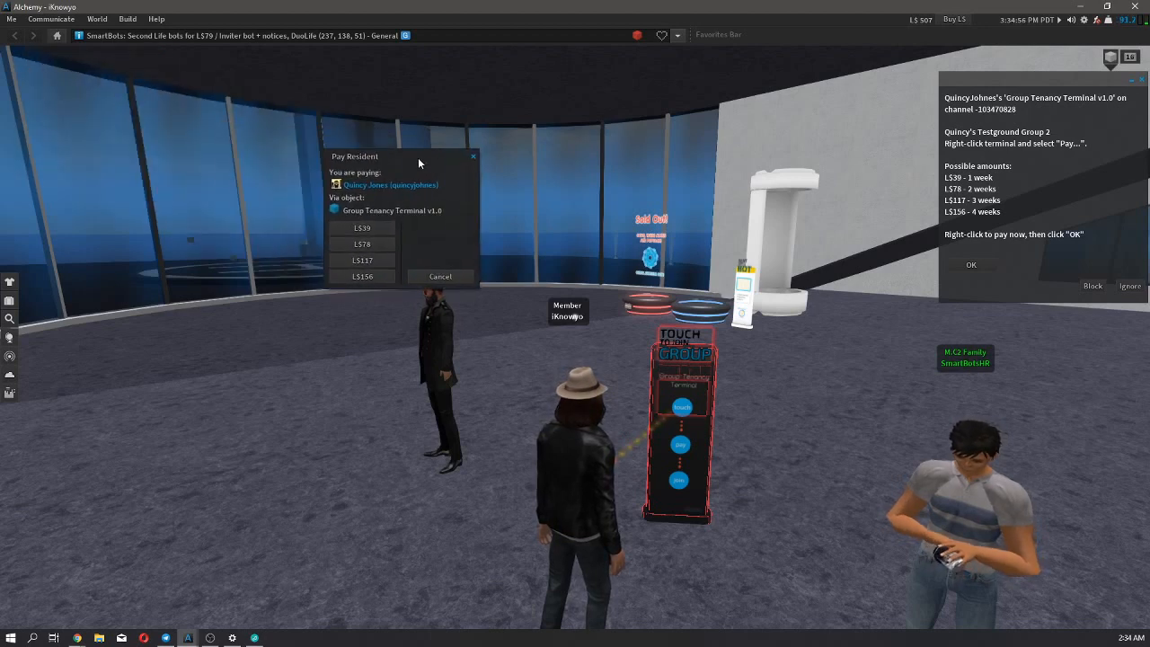
{"action": "left_click", "coordinate": [973, 264]}
{"action": "left_click", "coordinate": [371, 230]}
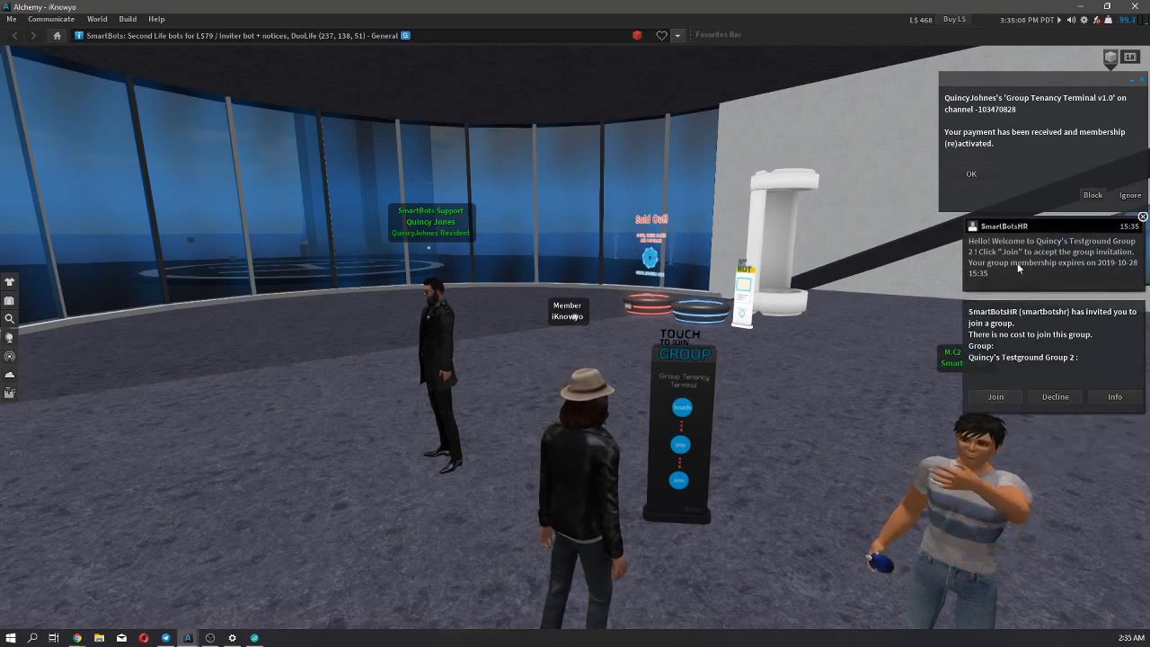
Try to accept the group invitation from SmartBotsHR, and dismiss the resulting notices and the terminal's payment message.
{"action": "left_click", "coordinate": [992, 402]}
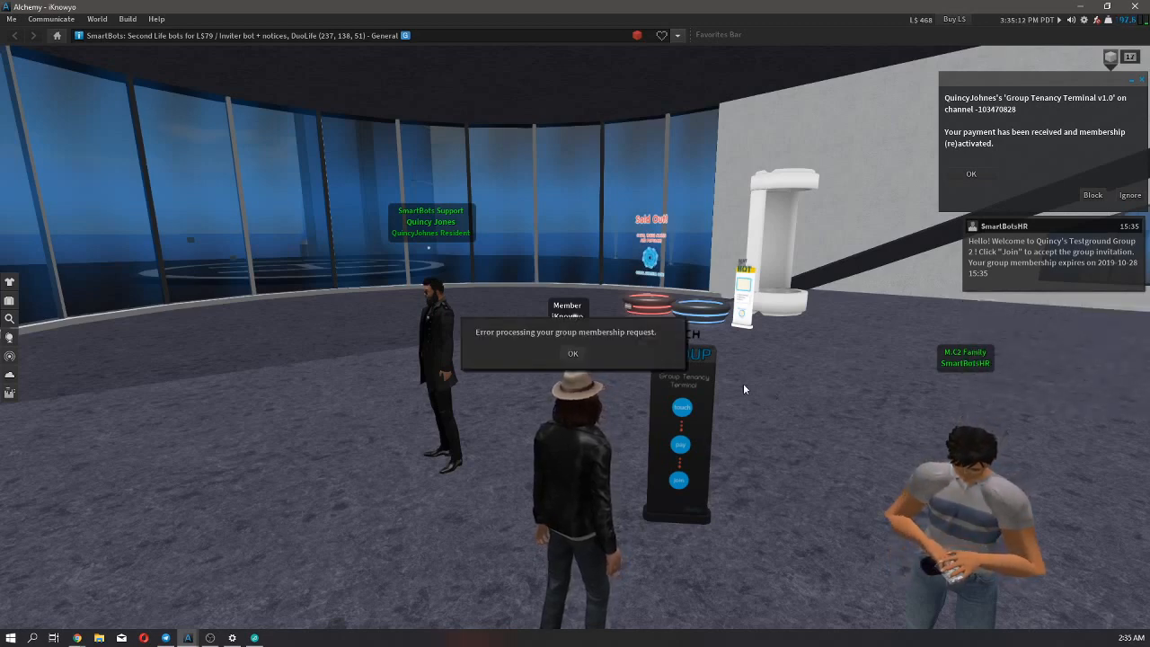
{"action": "left_click", "coordinate": [583, 353]}
{"action": "scroll", "coordinate": [441, 539], "scroll_direction": "down", "scroll_amount": 5}
{"action": "scroll", "coordinate": [406, 527], "scroll_direction": "up", "scroll_amount": 3}
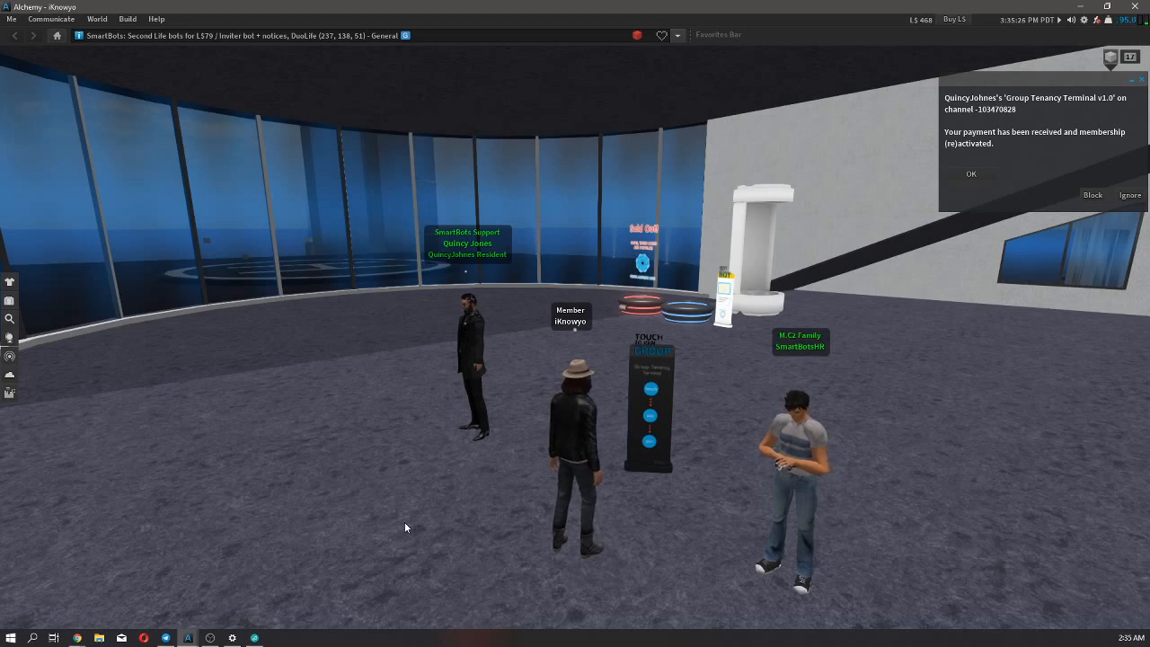
{"action": "left_click", "coordinate": [955, 172]}
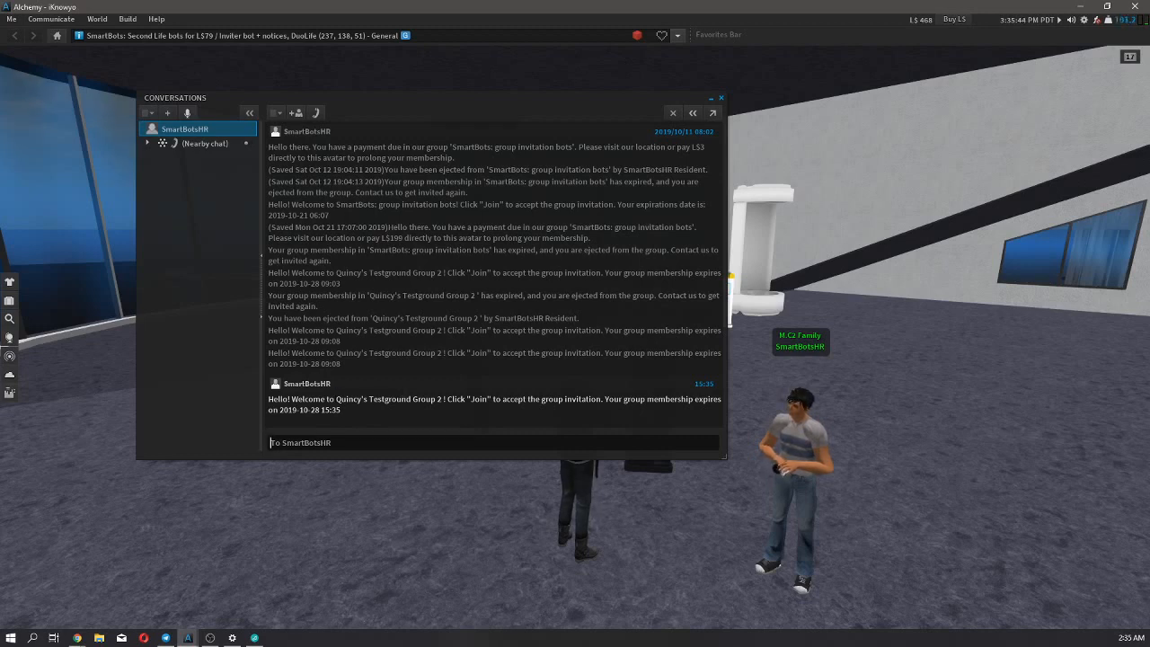
Examine the group welcome message and membership expiry date in the SmartBotsHR conversation, and close the conversation window.
{"action": "left_click_drag", "start_coordinate": [336, 398], "coordinate": [441, 400]}
{"action": "left_click", "coordinate": [441, 399]}
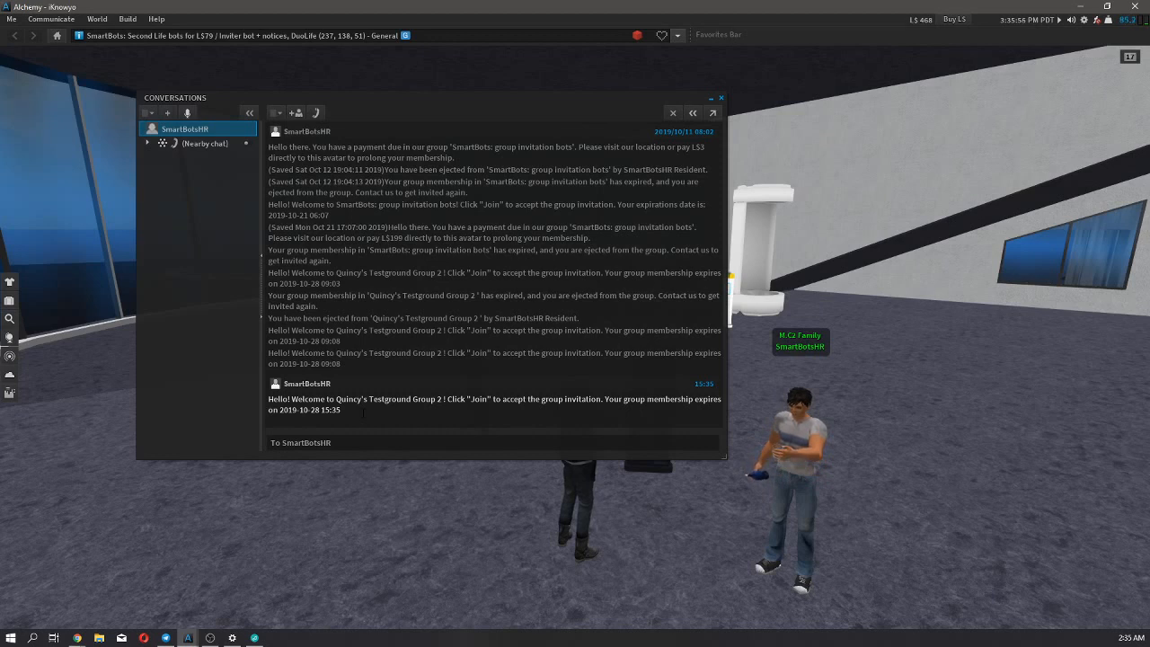
{"action": "left_click_drag", "start_coordinate": [378, 399], "coordinate": [303, 409]}
{"action": "left_click", "coordinate": [302, 410]}
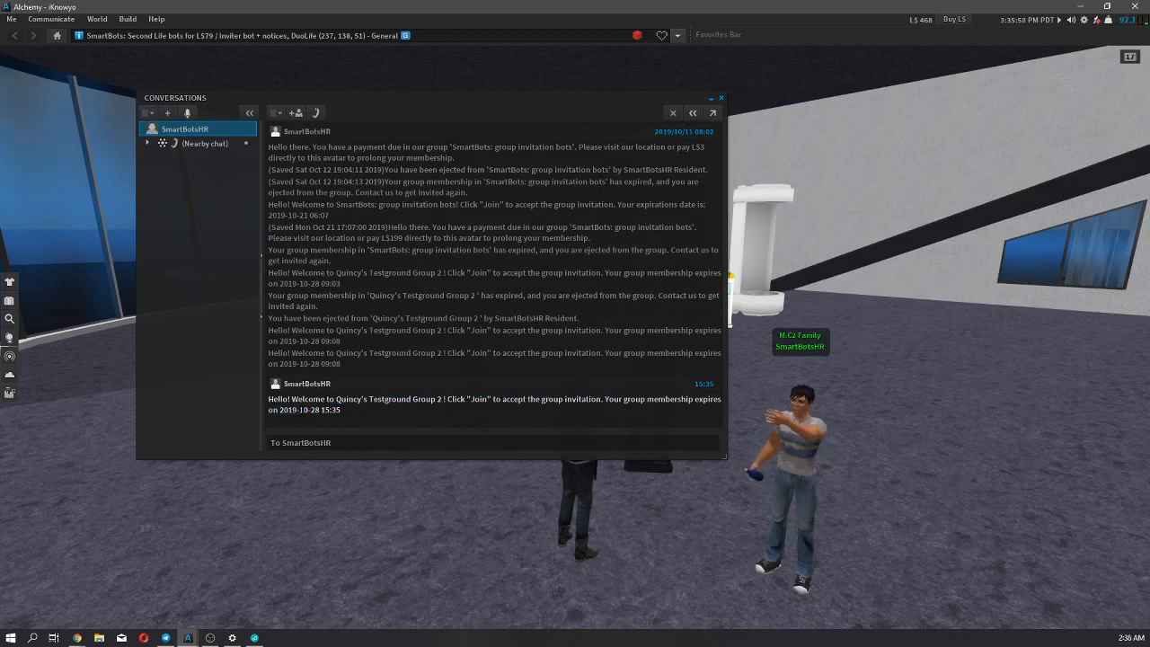
{"action": "left_click", "coordinate": [720, 97]}
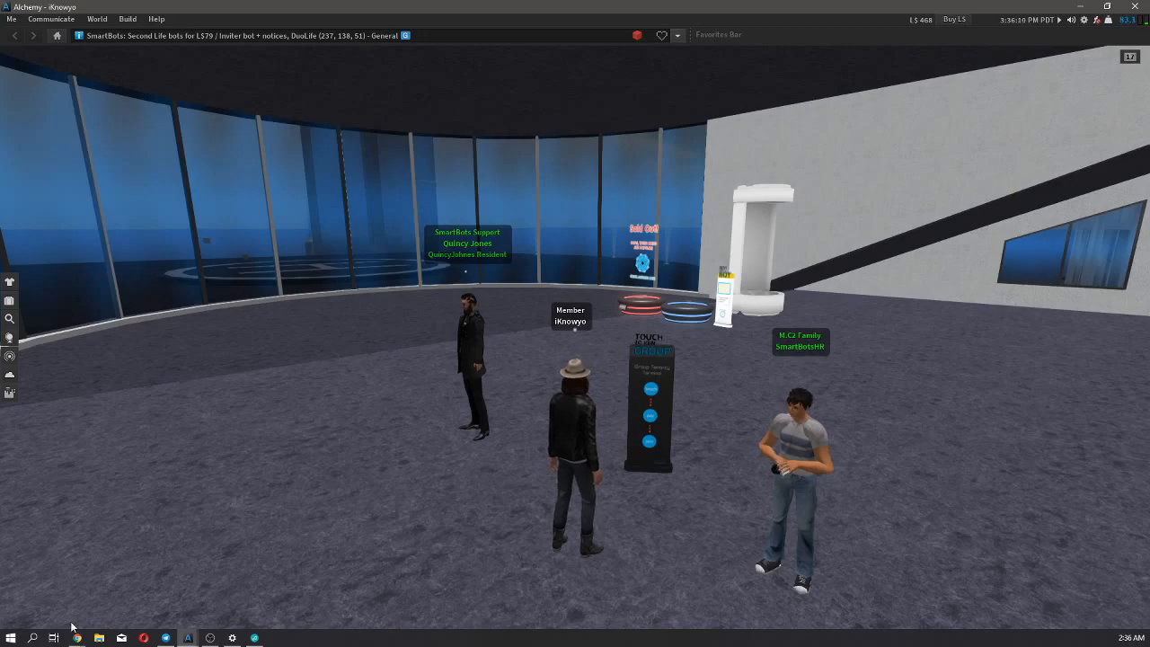
Switch to the browser, open the Group Tenancy payments list, and examine the payment's group and the start date calendar.
{"action": "mouse_move", "coordinate": [77, 636]}
{"action": "left_click", "coordinate": [180, 584]}
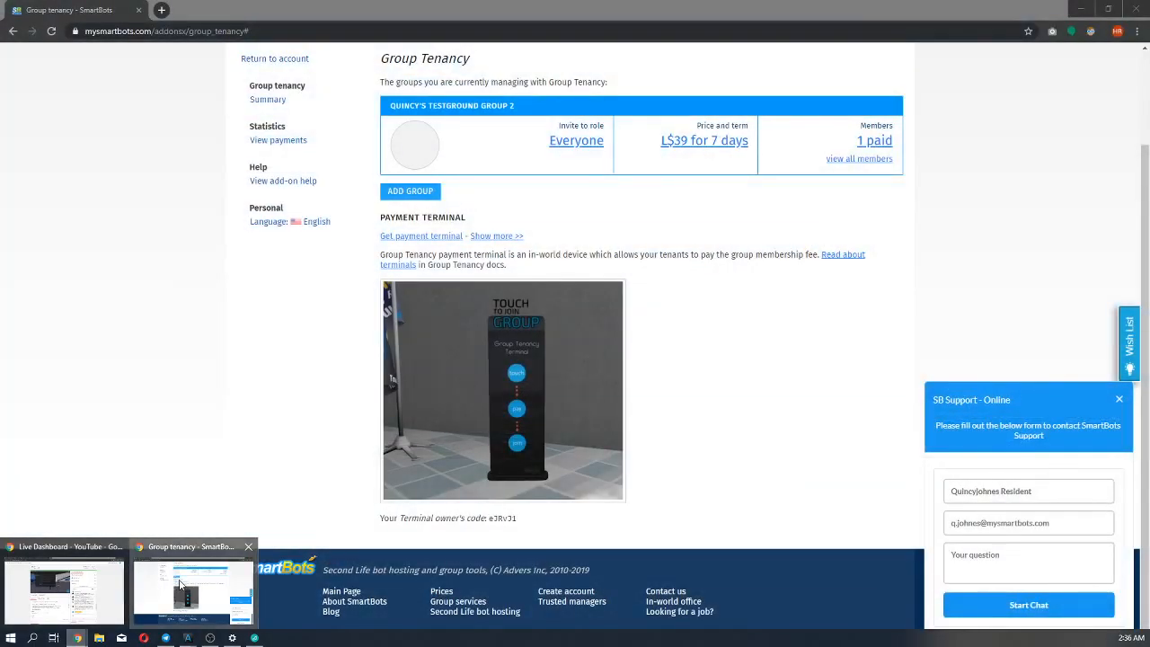
{"action": "scroll", "coordinate": [206, 459], "scroll_direction": "up", "scroll_amount": 2}
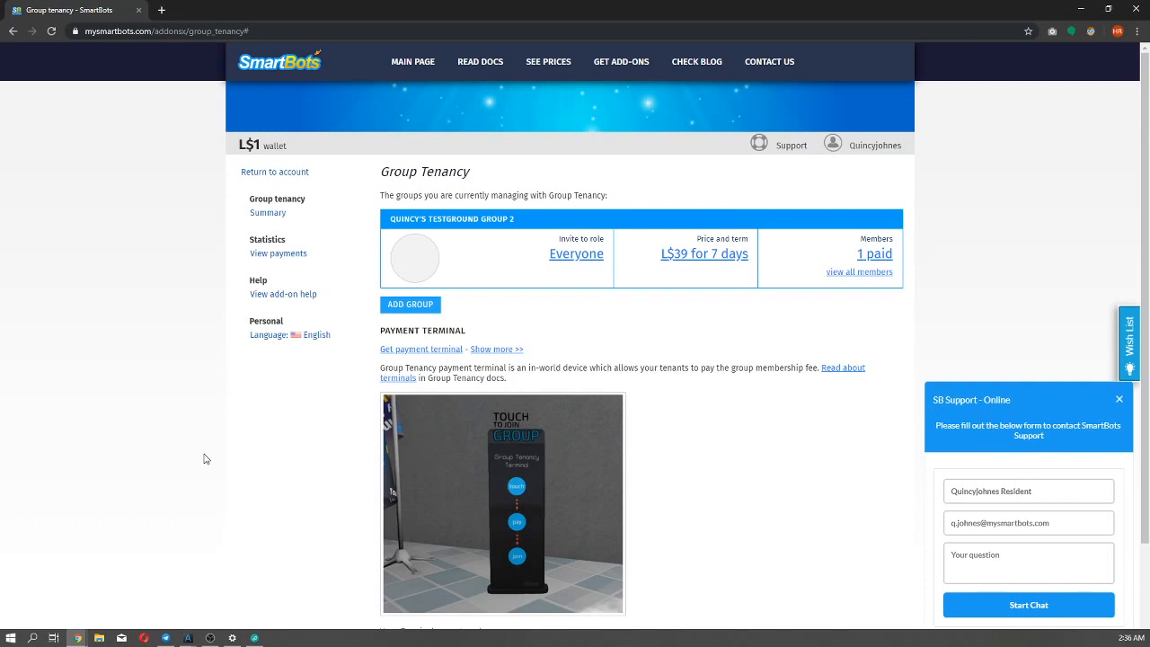
{"action": "left_click", "coordinate": [274, 255]}
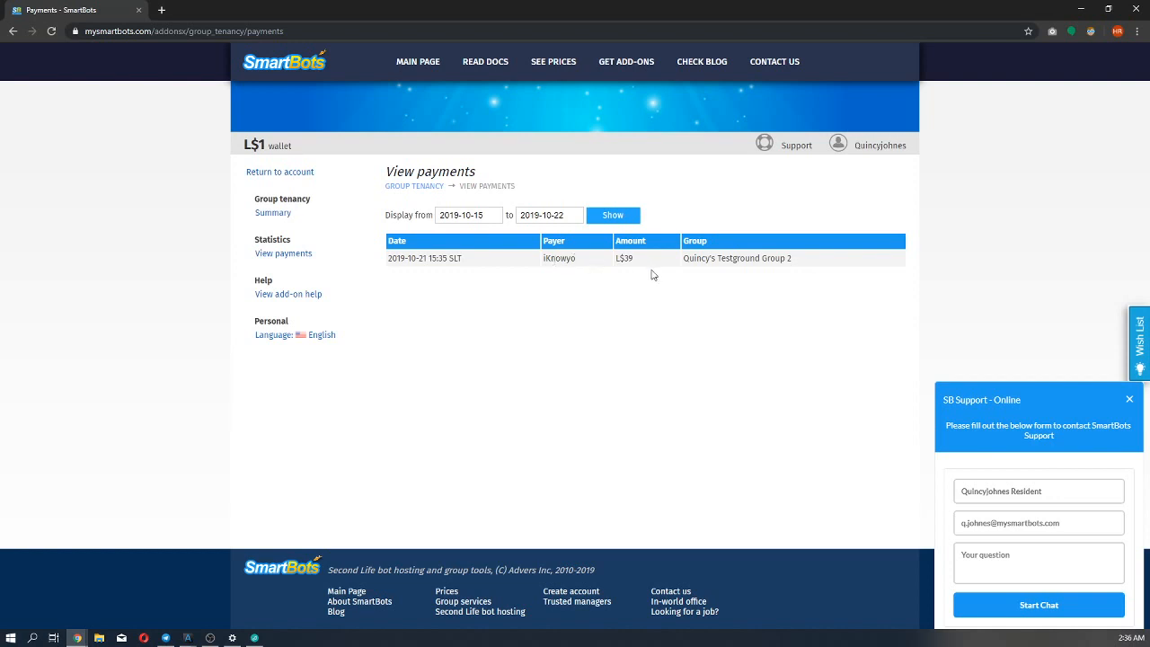
{"action": "left_click_drag", "start_coordinate": [792, 260], "coordinate": [685, 269]}
{"action": "left_click", "coordinate": [692, 283]}
{"action": "left_click", "coordinate": [485, 217]}
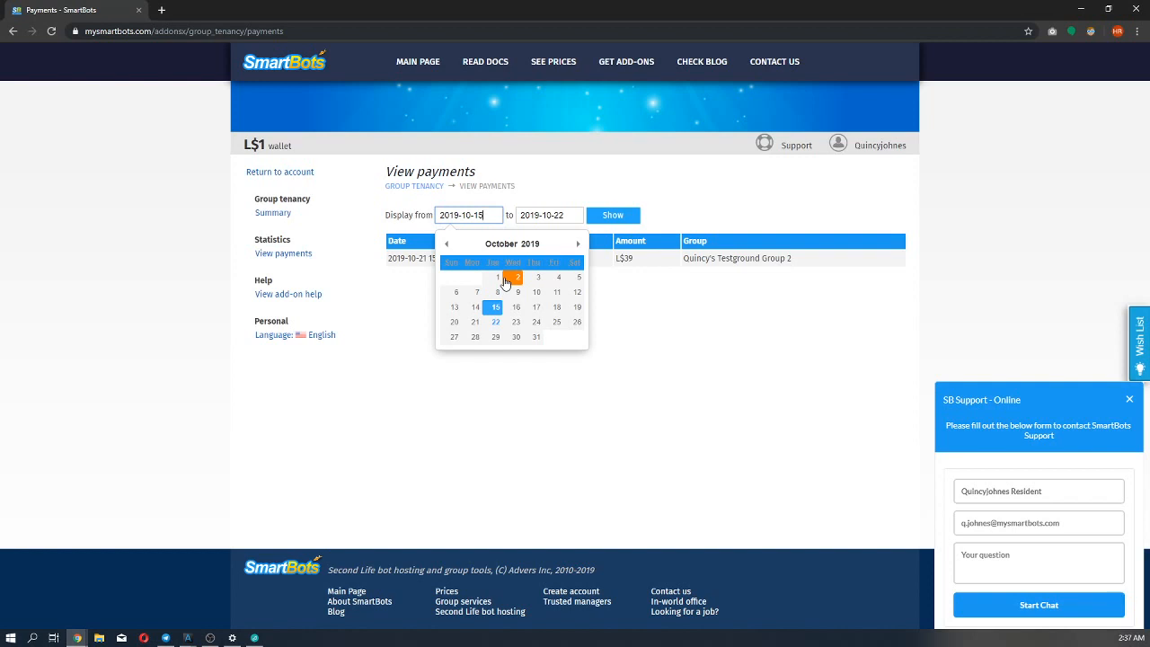
{"action": "left_click", "coordinate": [575, 419]}
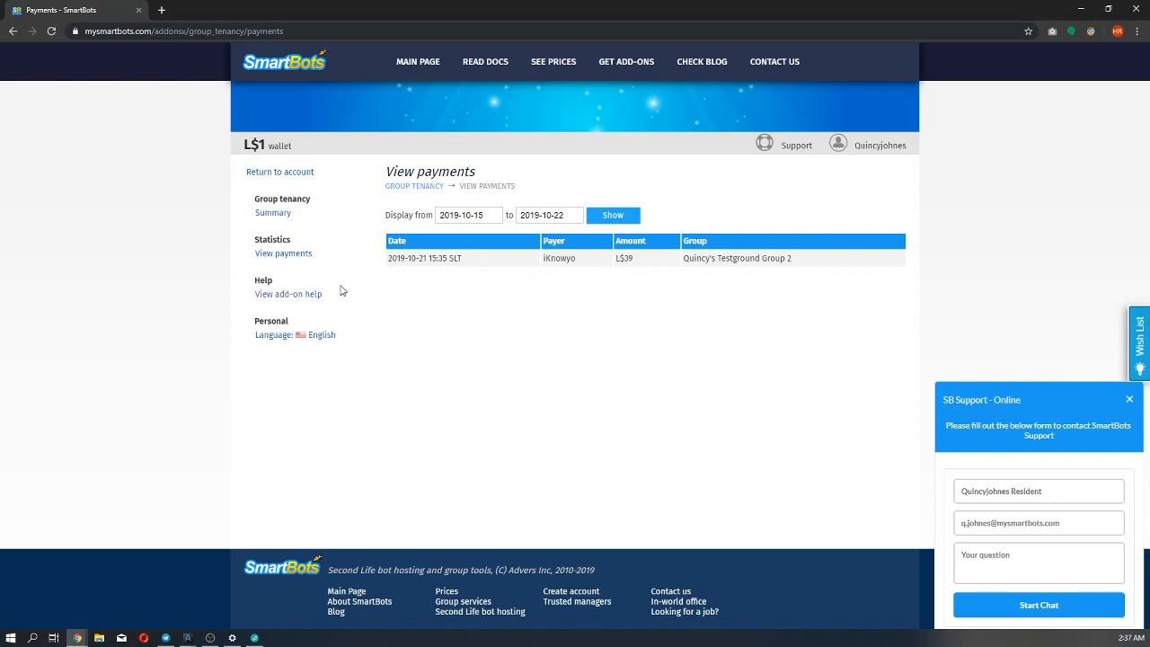
Return to the Group Tenancy summary, open the group's paid members list, and examine the member's last payment date.
{"action": "left_click", "coordinate": [274, 213]}
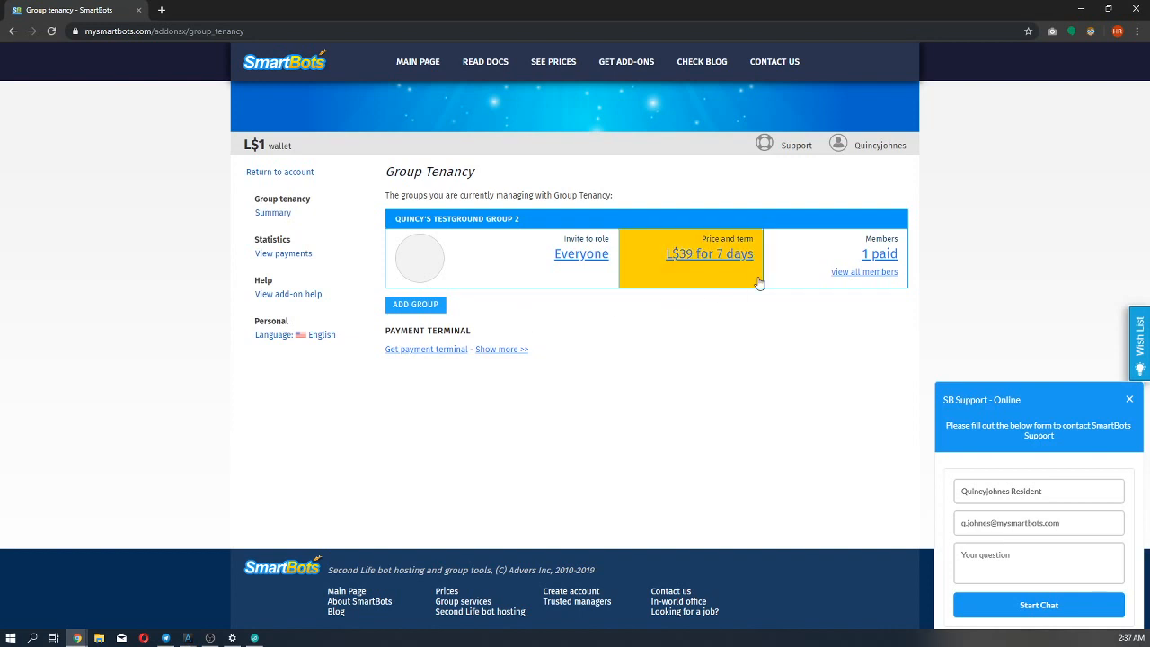
{"action": "left_click", "coordinate": [869, 260]}
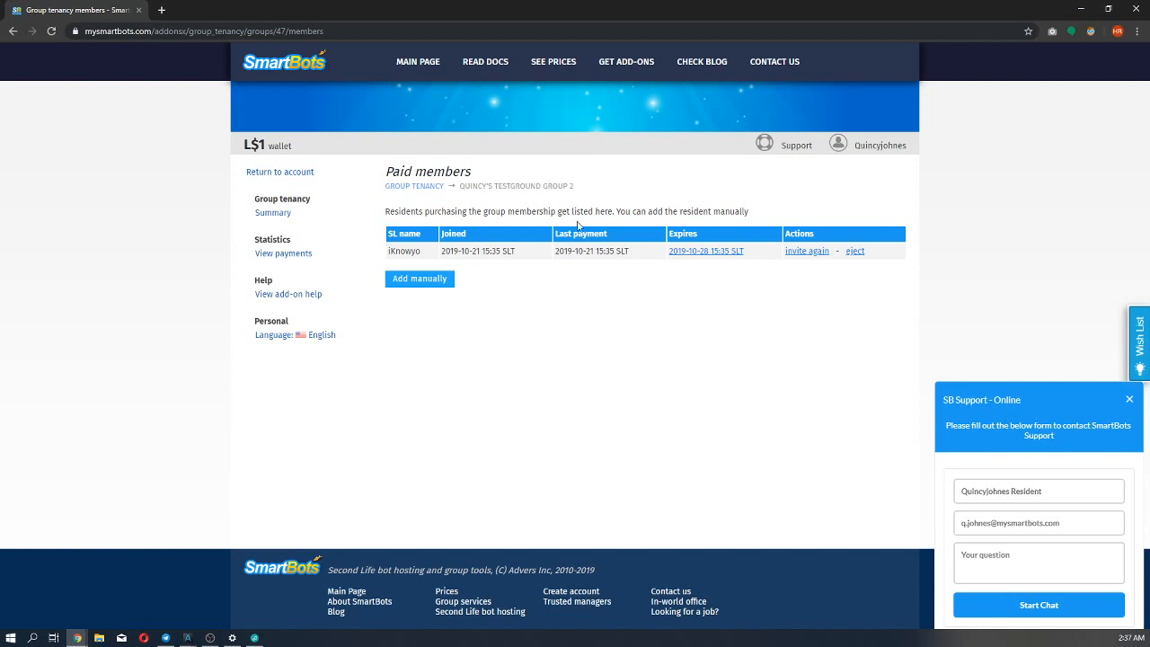
{"action": "left_click", "coordinate": [419, 186]}
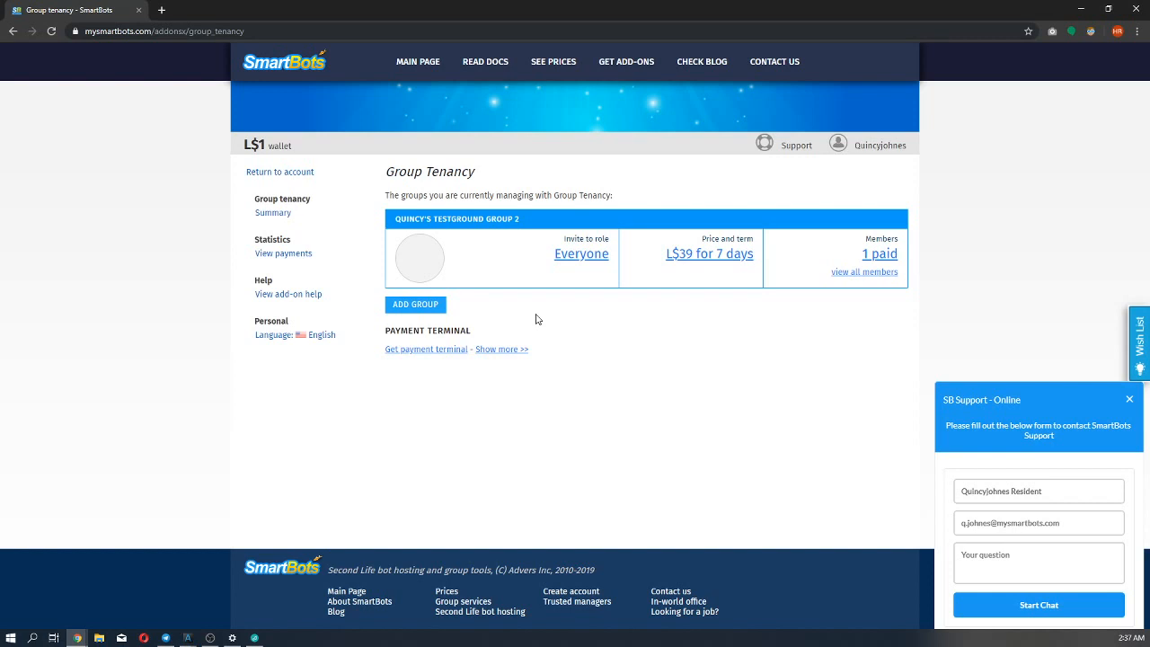
{"action": "left_click", "coordinate": [871, 256]}
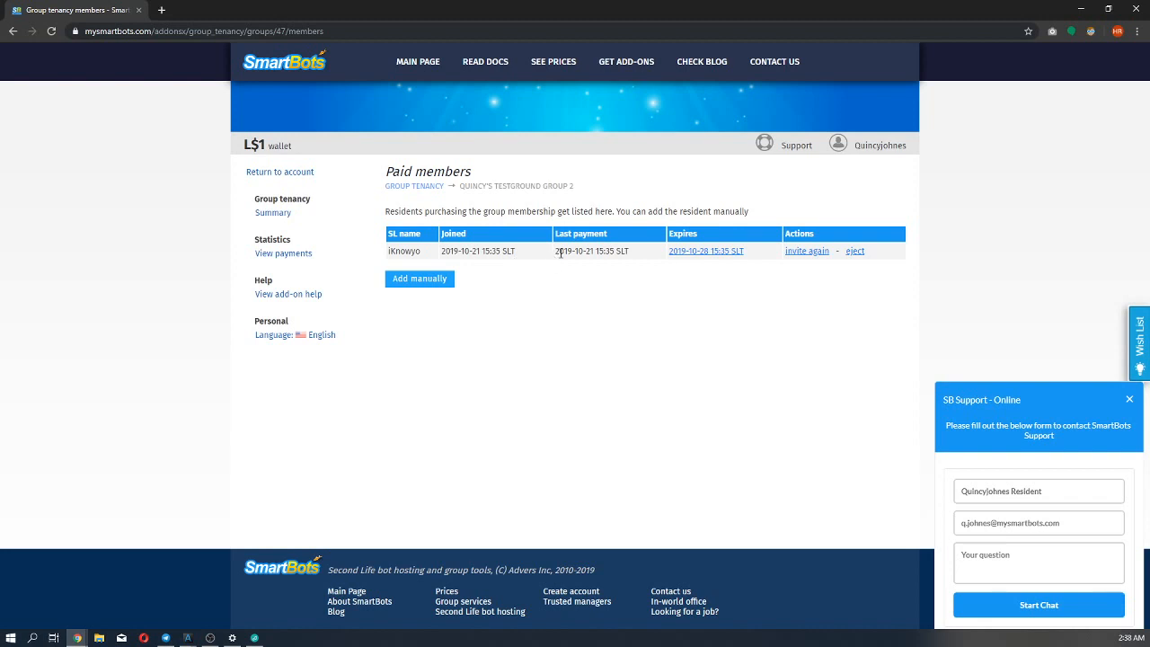
{"action": "left_click_drag", "start_coordinate": [559, 253], "coordinate": [631, 259]}
{"action": "left_click", "coordinate": [631, 259]}
Open the paid member's expiration settings and set the tenancy expiration date to 2019-10-21.
{"action": "left_click", "coordinate": [701, 252]}
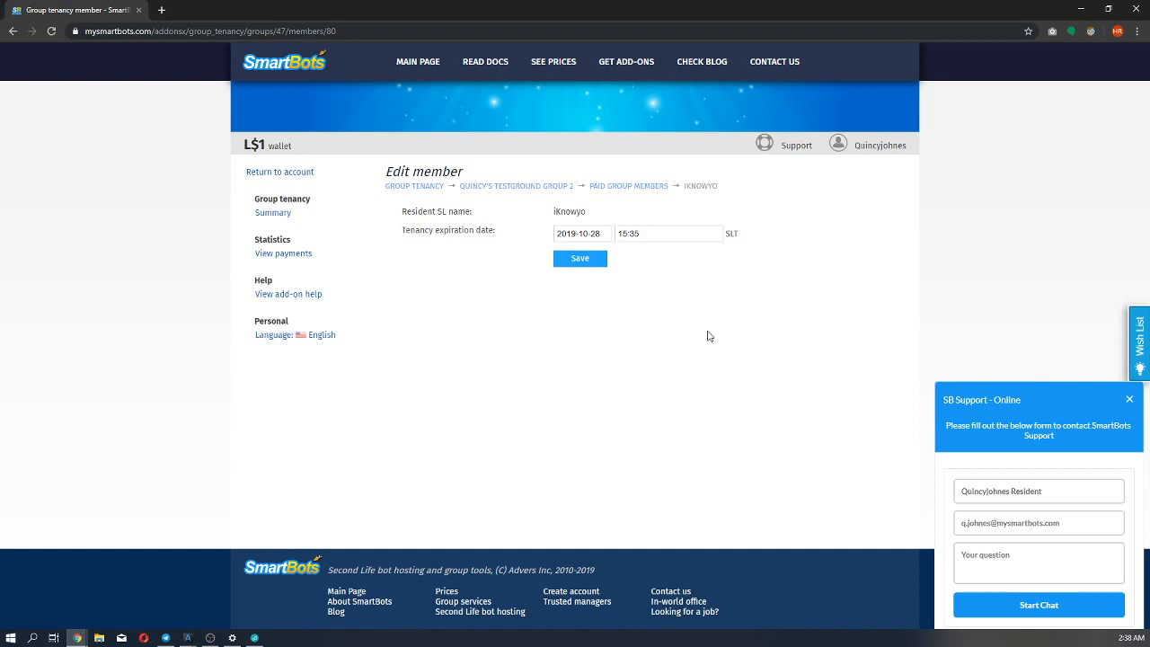
{"action": "left_click", "coordinate": [597, 235]}
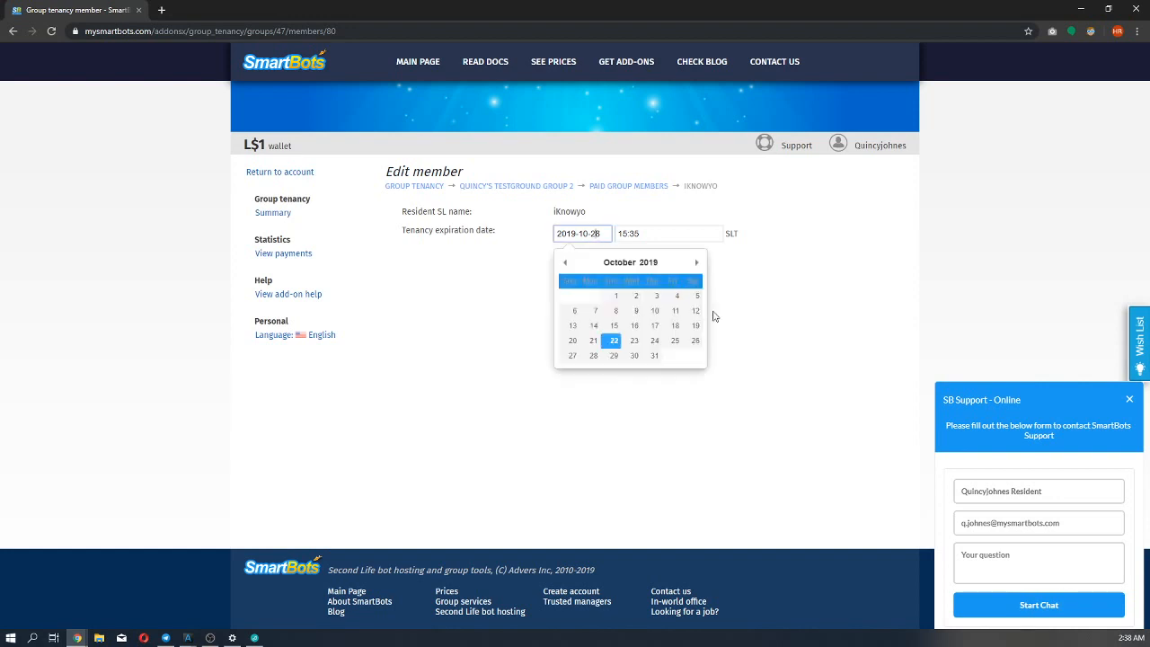
{"action": "left_click", "coordinate": [751, 315]}
{"action": "left_click", "coordinate": [595, 234]}
{"action": "key", "text": "BackSpace"}
{"action": "type", "text": "1"}
Check the current in-world time in the second avatar's Alchemy window, and set the member's tenancy expiration time to 15:41 in the browser.
{"action": "left_click", "coordinate": [632, 233]}
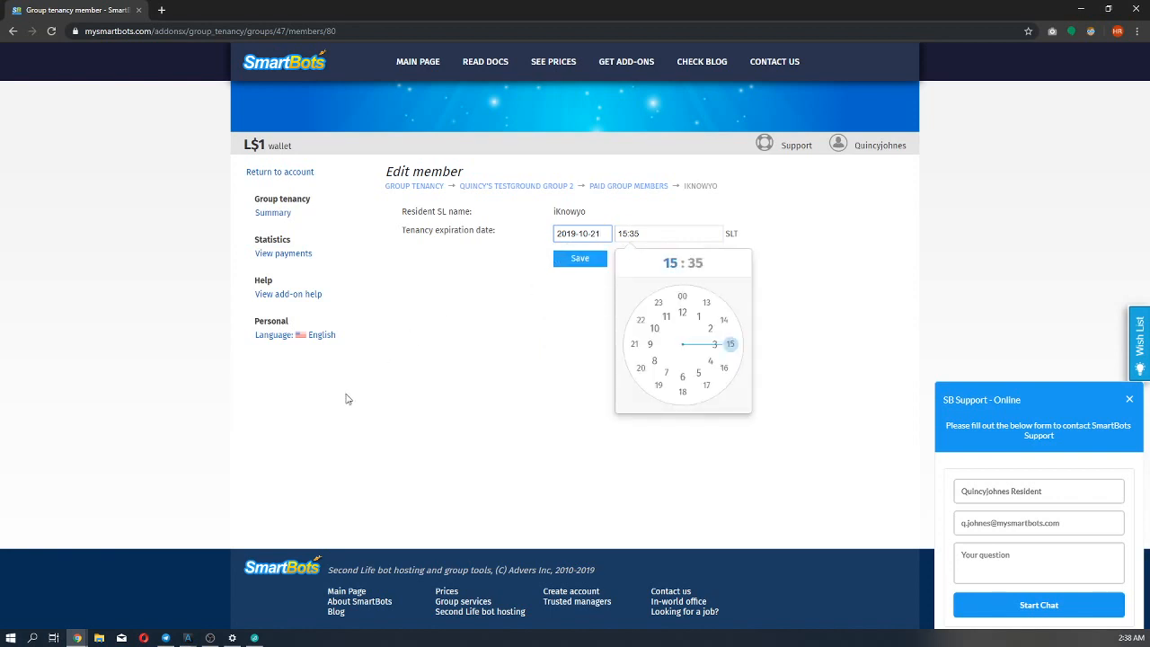
{"action": "mouse_move", "coordinate": [189, 639]}
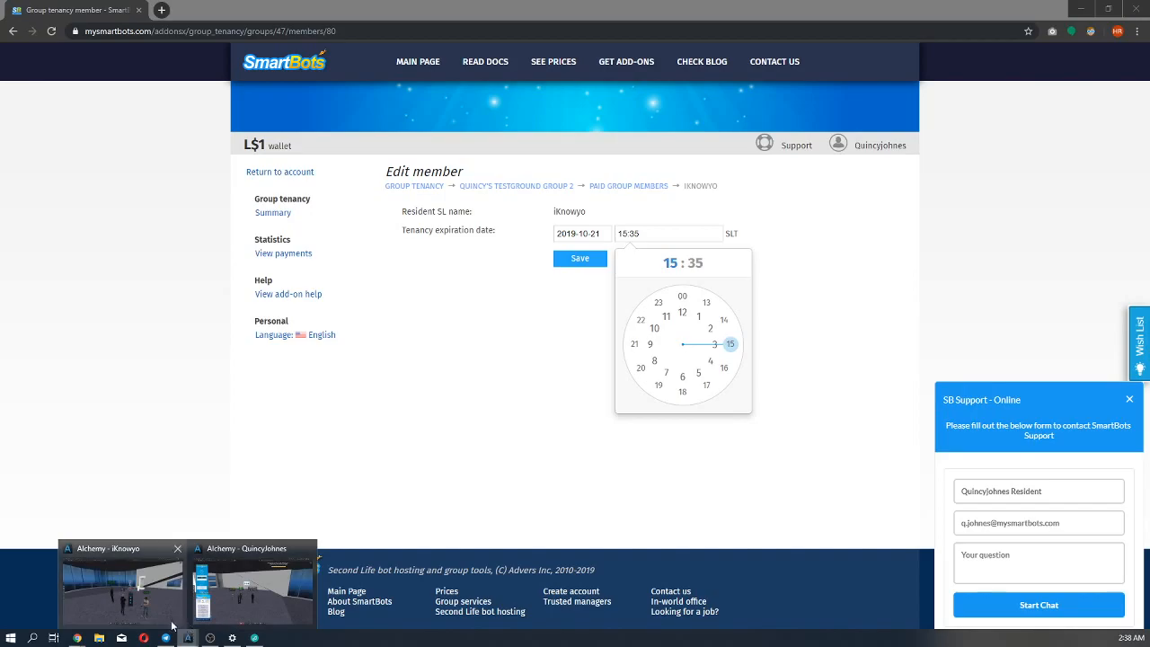
{"action": "left_click", "coordinate": [157, 613]}
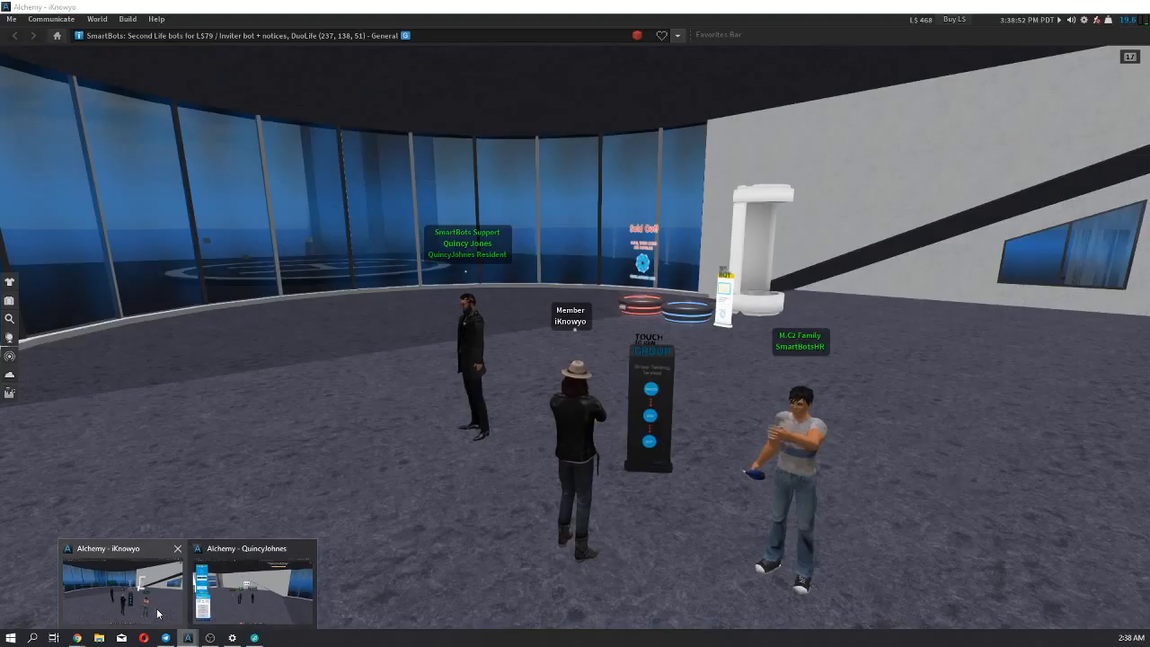
{"action": "left_click", "coordinate": [157, 614]}
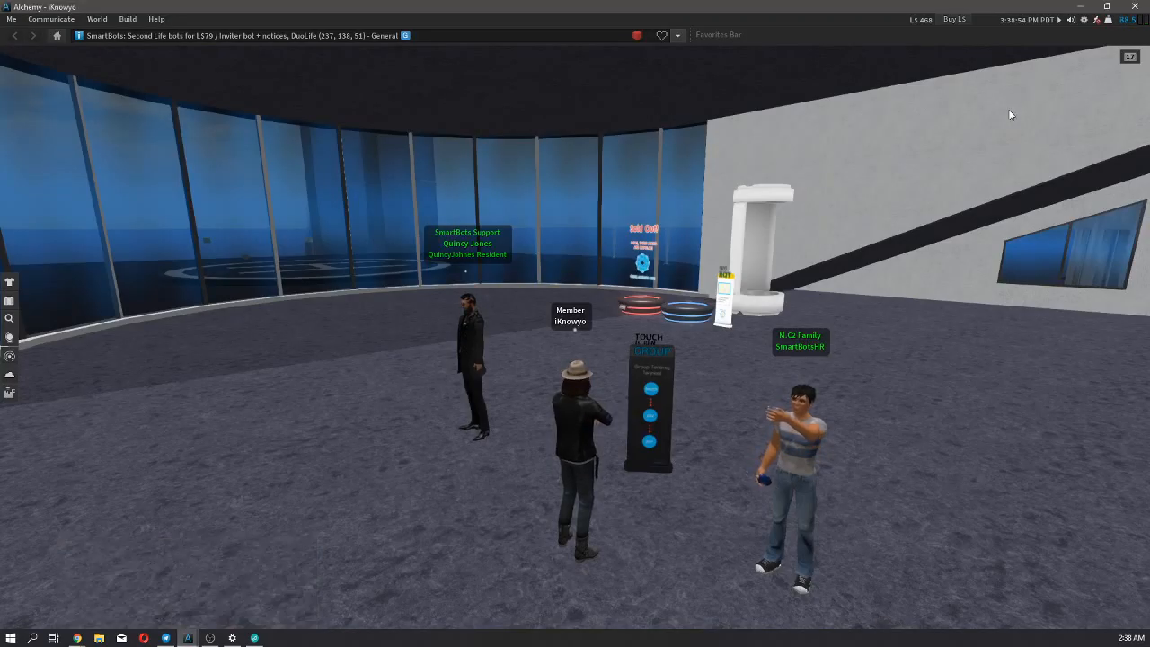
{"action": "left_click", "coordinate": [1079, 6]}
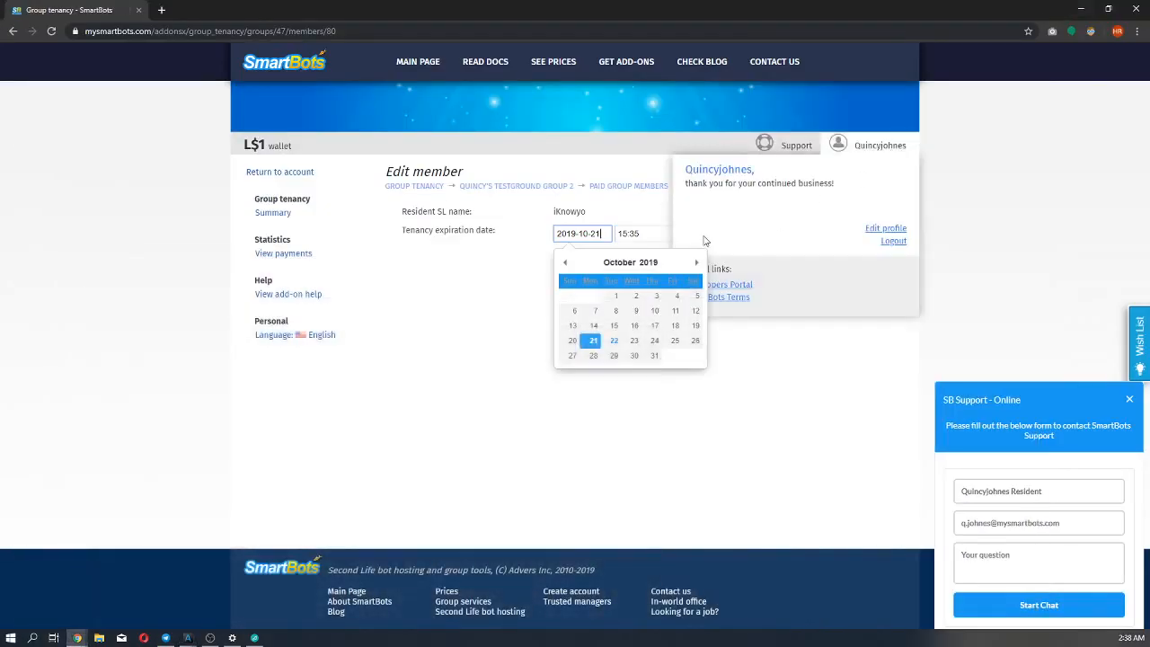
{"action": "left_click", "coordinate": [650, 234]}
{"action": "key", "text": "ctrl+a"}
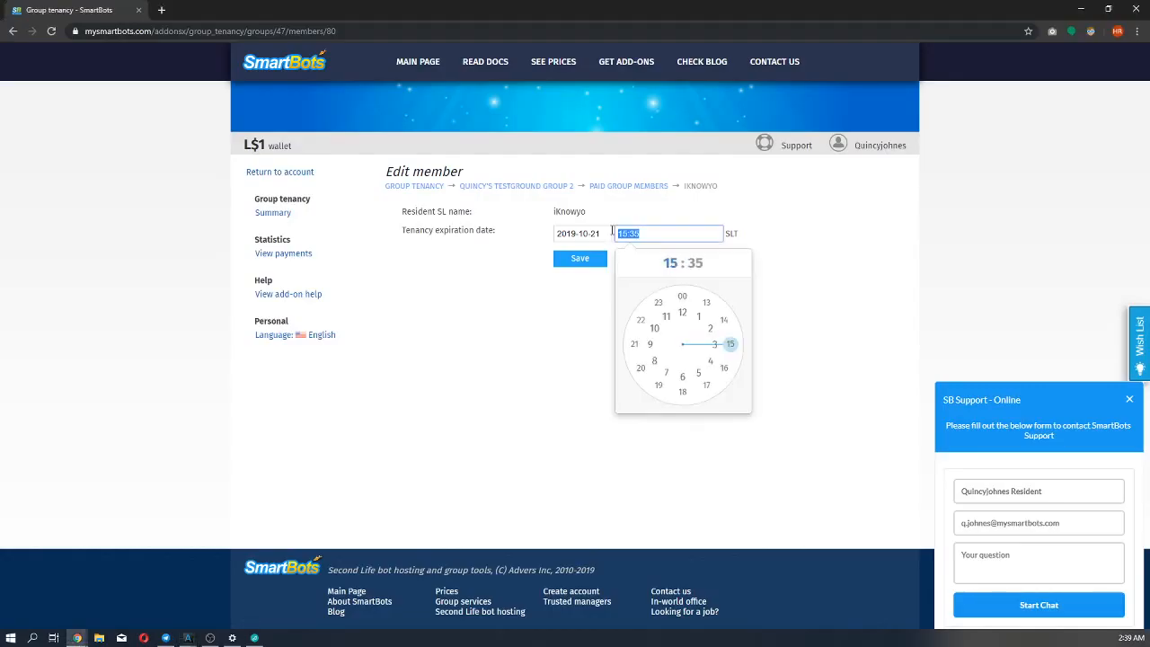
{"action": "type", "text": "1"}
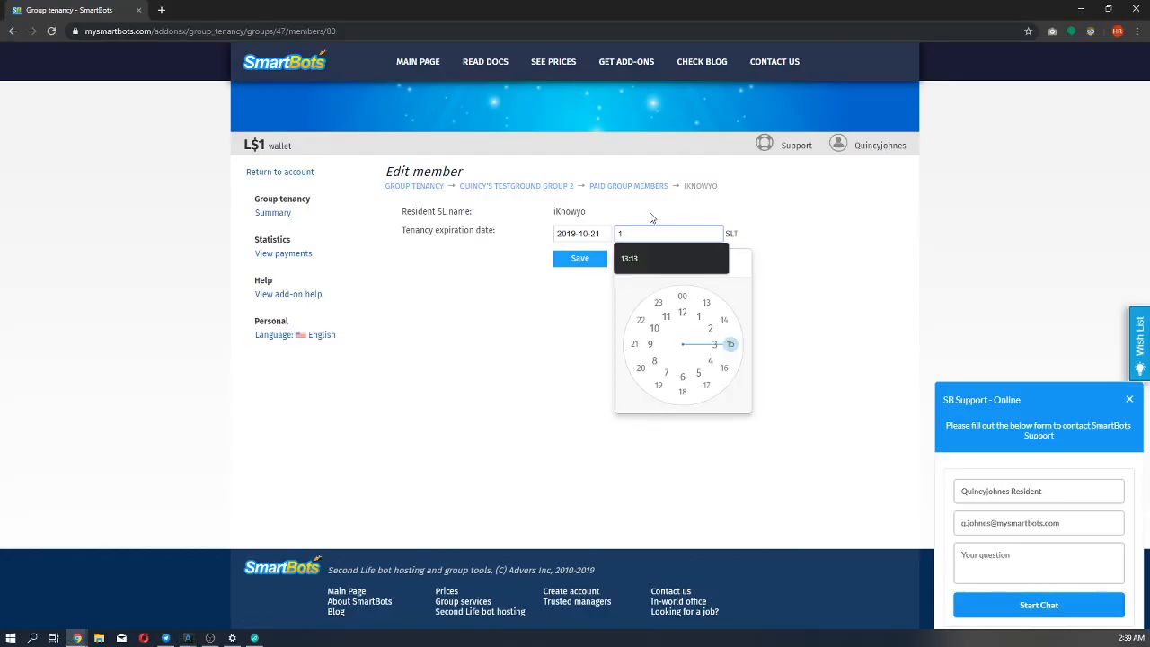
{"action": "type", "text": "5:41"}
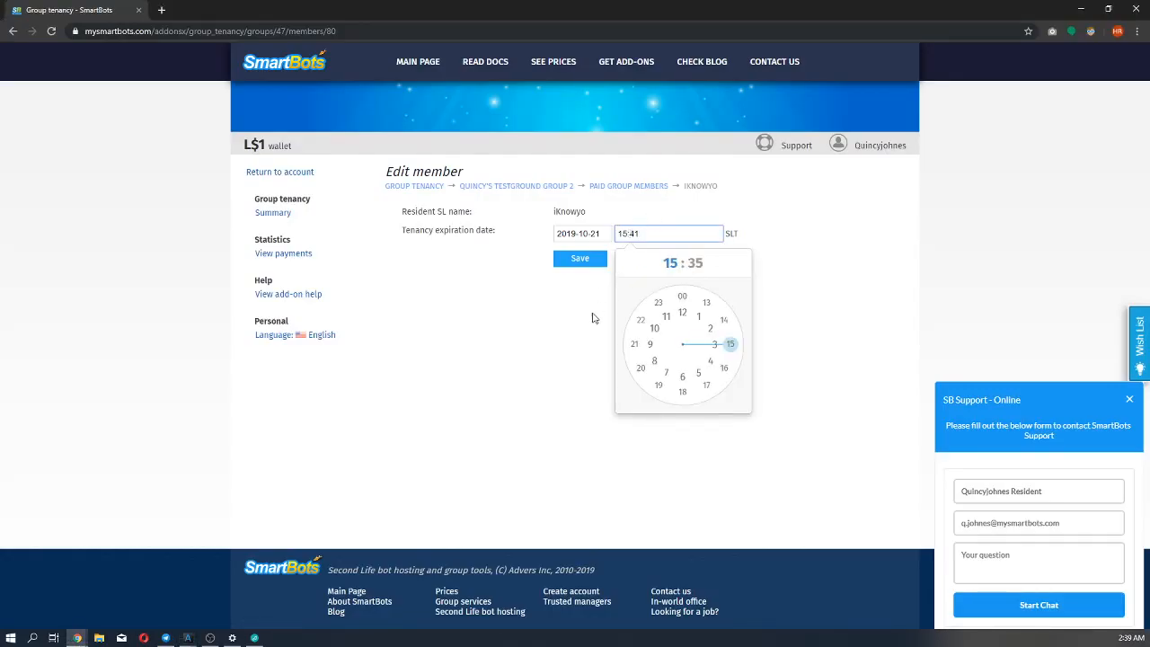
Save the member's tenancy expiration settings and switch to the member avatar's Alchemy window to check the in-world time.
{"action": "left_click", "coordinate": [580, 262]}
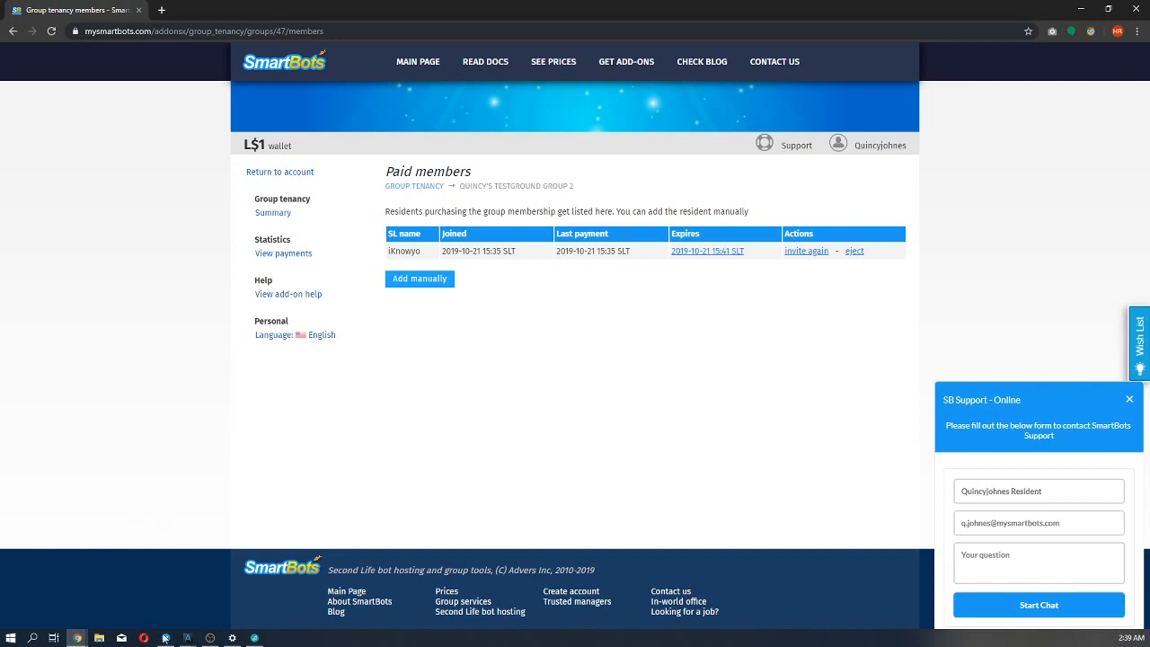
{"action": "mouse_move", "coordinate": [188, 638]}
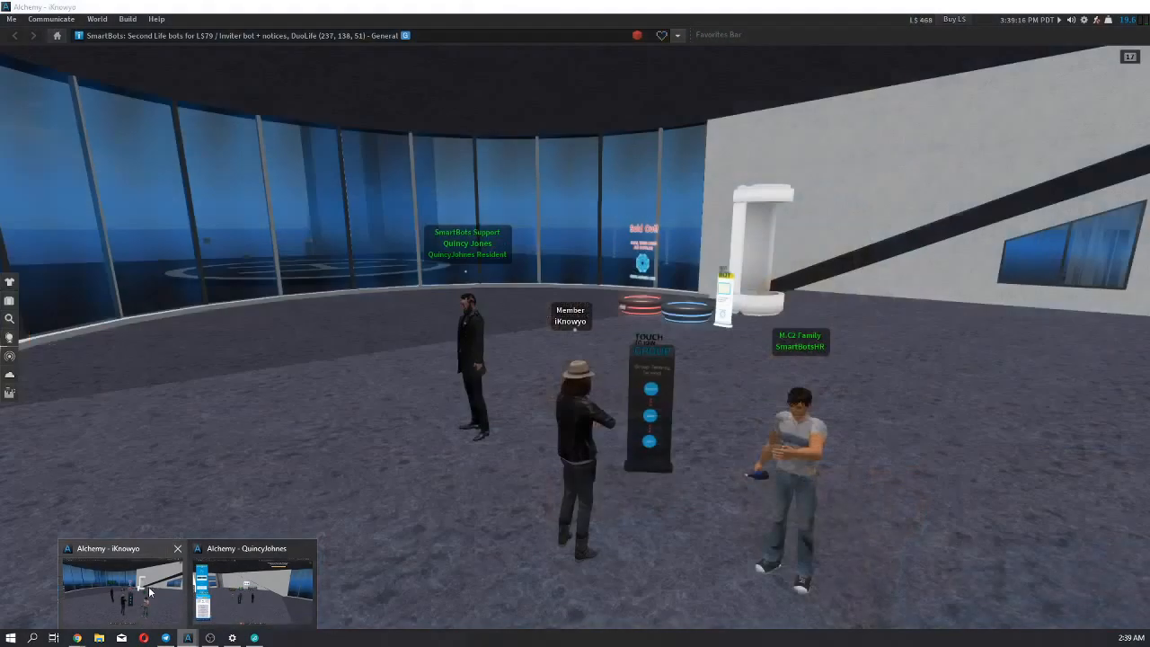
{"action": "left_click", "coordinate": [144, 587]}
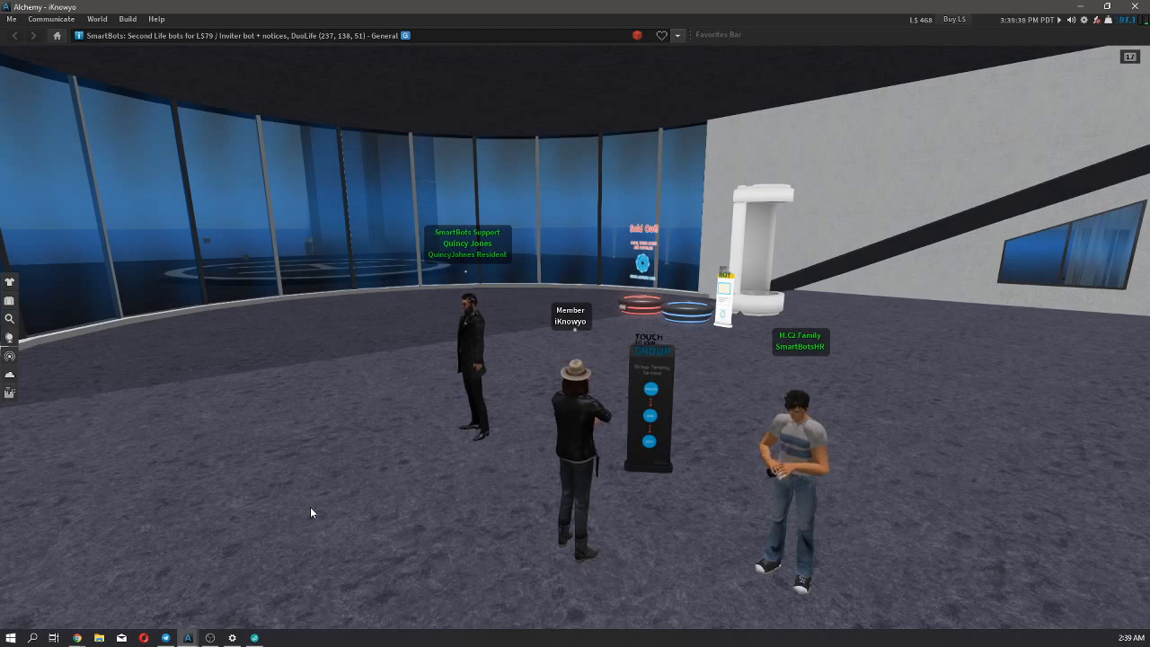
Return to the Group Tenancy summary in the browser, open the group's settings, set the retention period to 0 days, and save.
{"action": "left_click", "coordinate": [1079, 6]}
{"action": "left_click", "coordinate": [281, 213]}
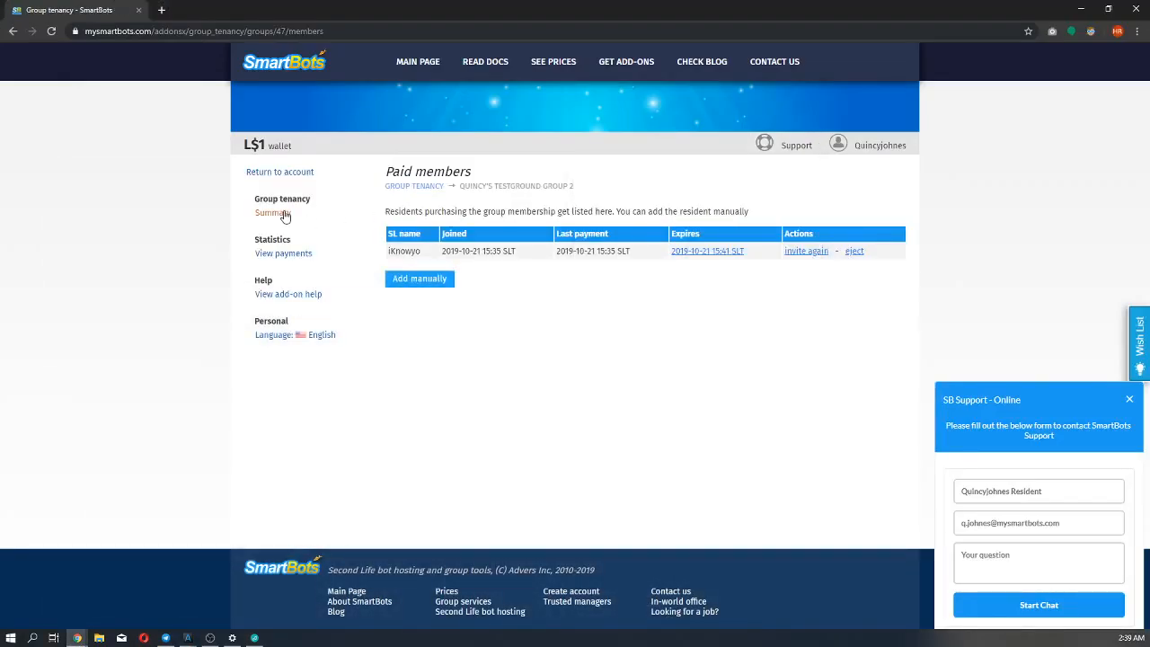
{"action": "left_click", "coordinate": [563, 269]}
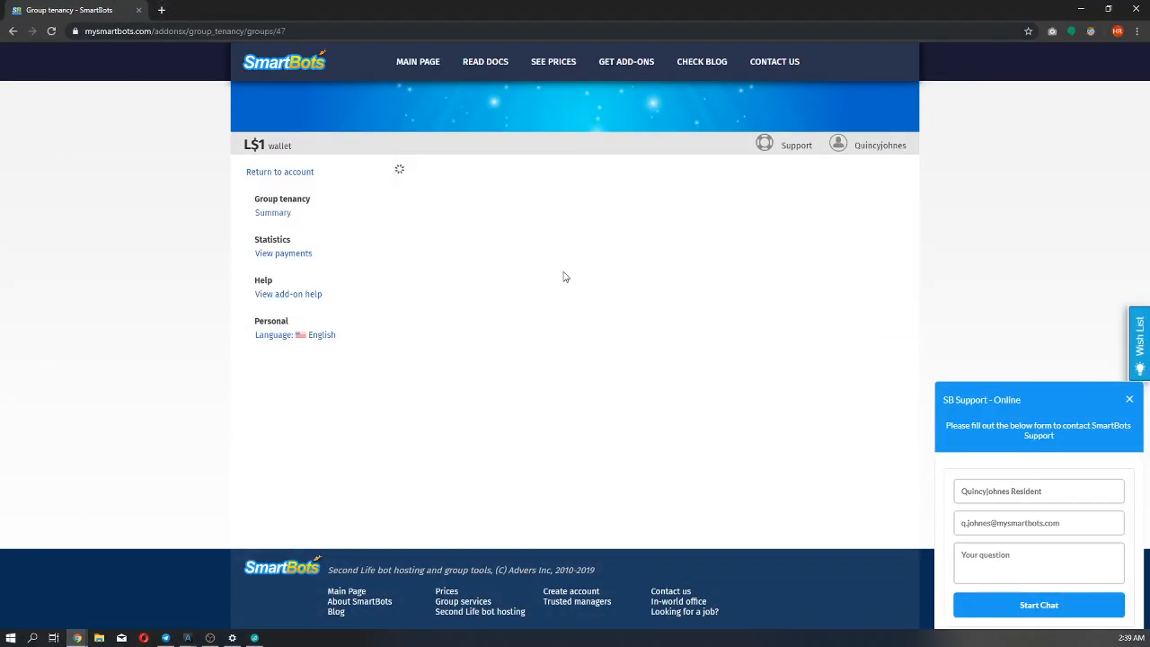
{"action": "scroll", "coordinate": [517, 319], "scroll_direction": "down", "scroll_amount": 1}
{"action": "double_click", "coordinate": [555, 254]}
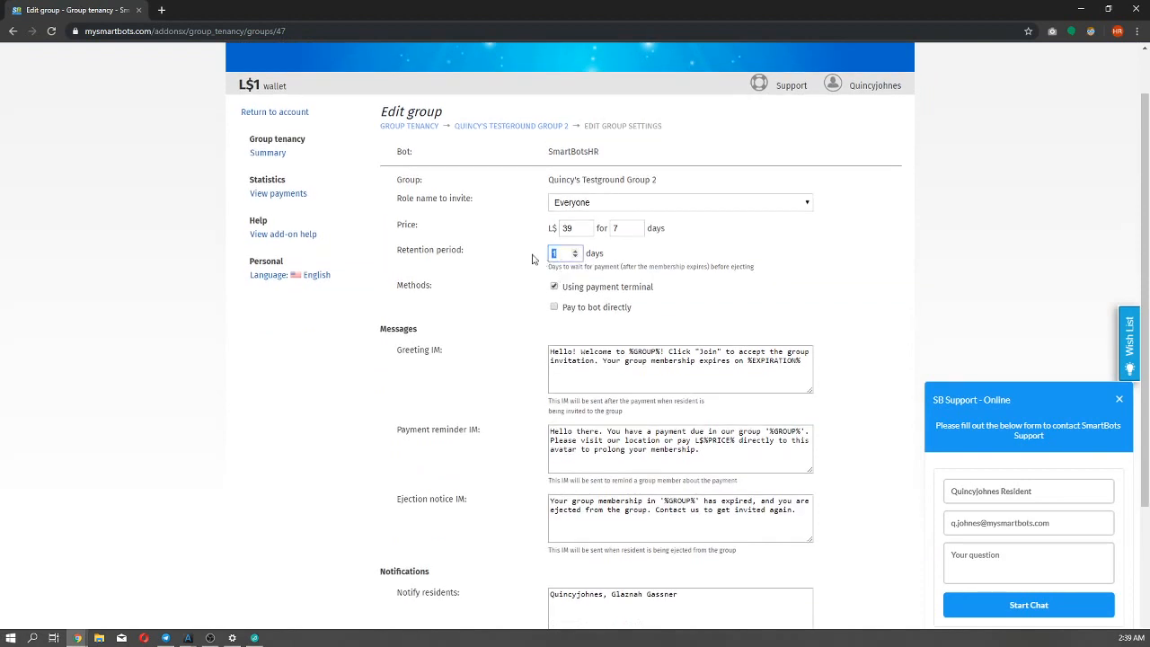
{"action": "type", "text": "0"}
{"action": "scroll", "coordinate": [505, 255], "scroll_direction": "down", "scroll_amount": 3}
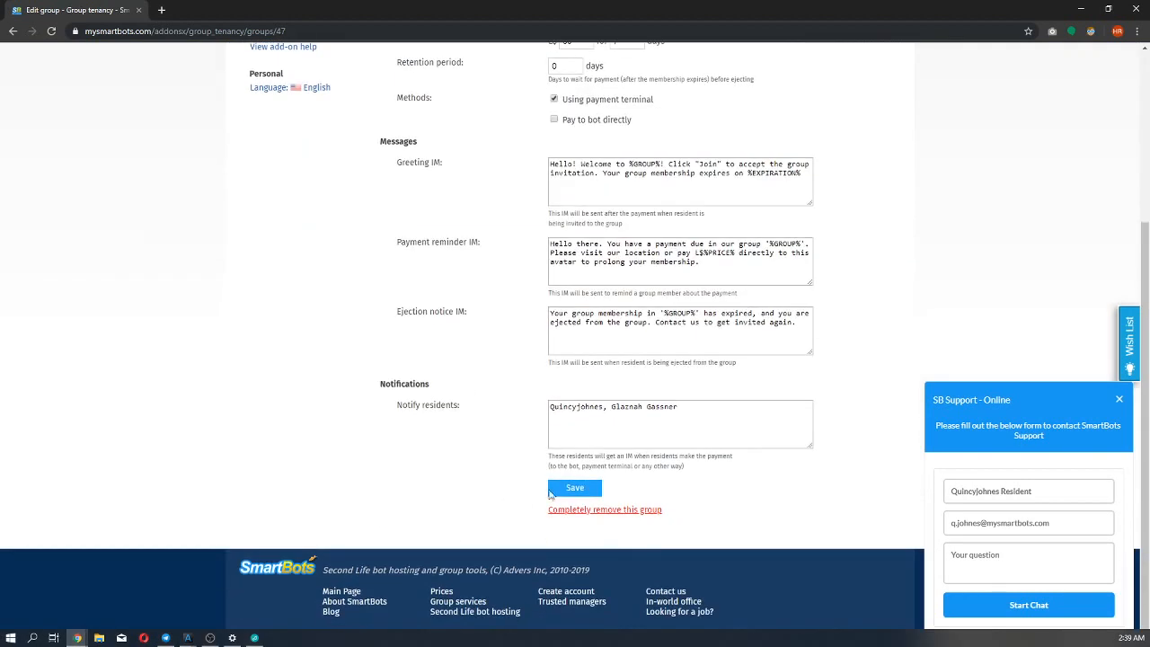
{"action": "left_click", "coordinate": [570, 488]}
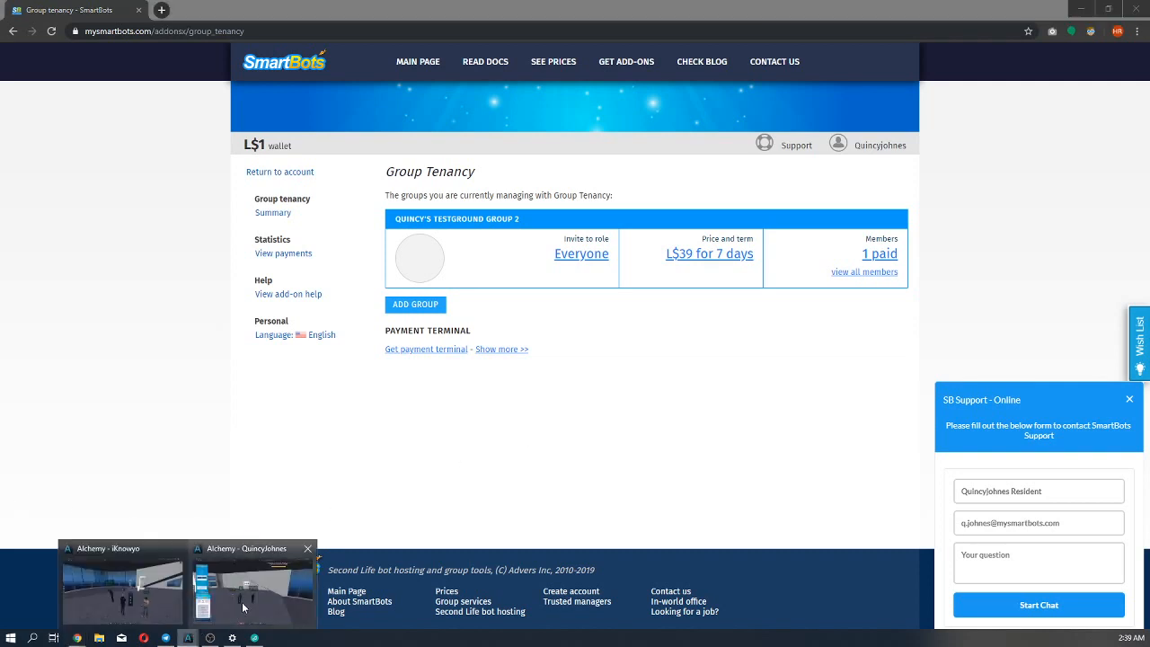
Check the scene in the group owner's Alchemy window, and switch to the member avatar's Alchemy window.
{"action": "left_click", "coordinate": [246, 603]}
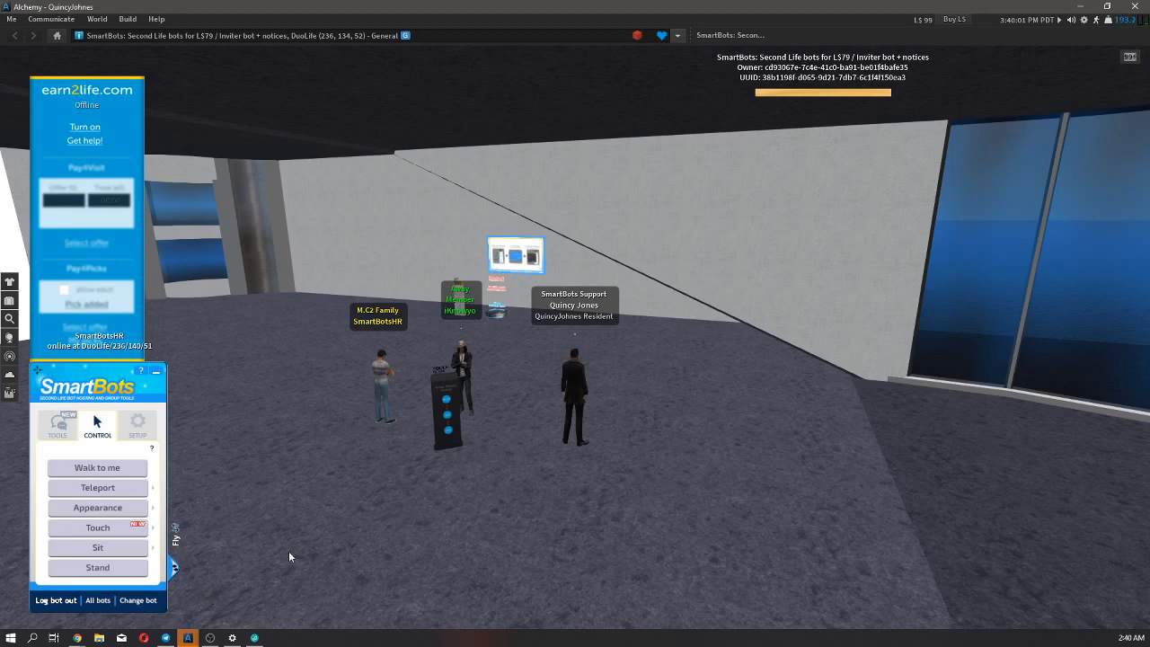
{"action": "scroll", "coordinate": [525, 521], "scroll_direction": "down", "scroll_amount": 3}
{"action": "scroll", "coordinate": [525, 521], "scroll_direction": "up", "scroll_amount": 2}
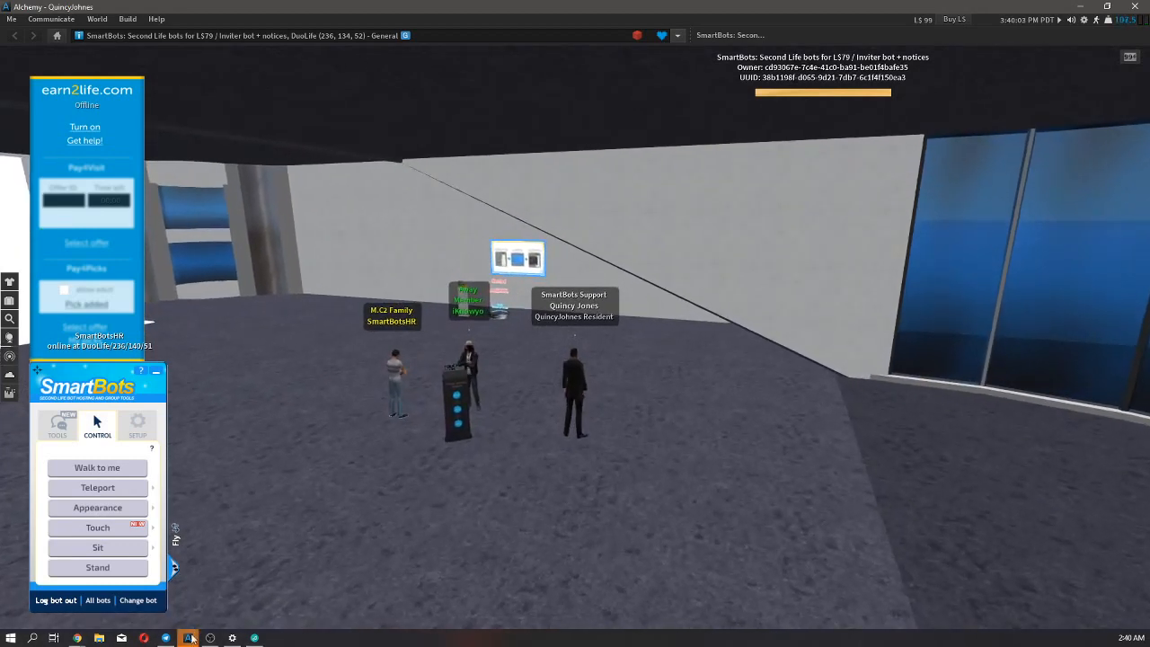
{"action": "mouse_move", "coordinate": [190, 637]}
{"action": "left_click", "coordinate": [115, 583]}
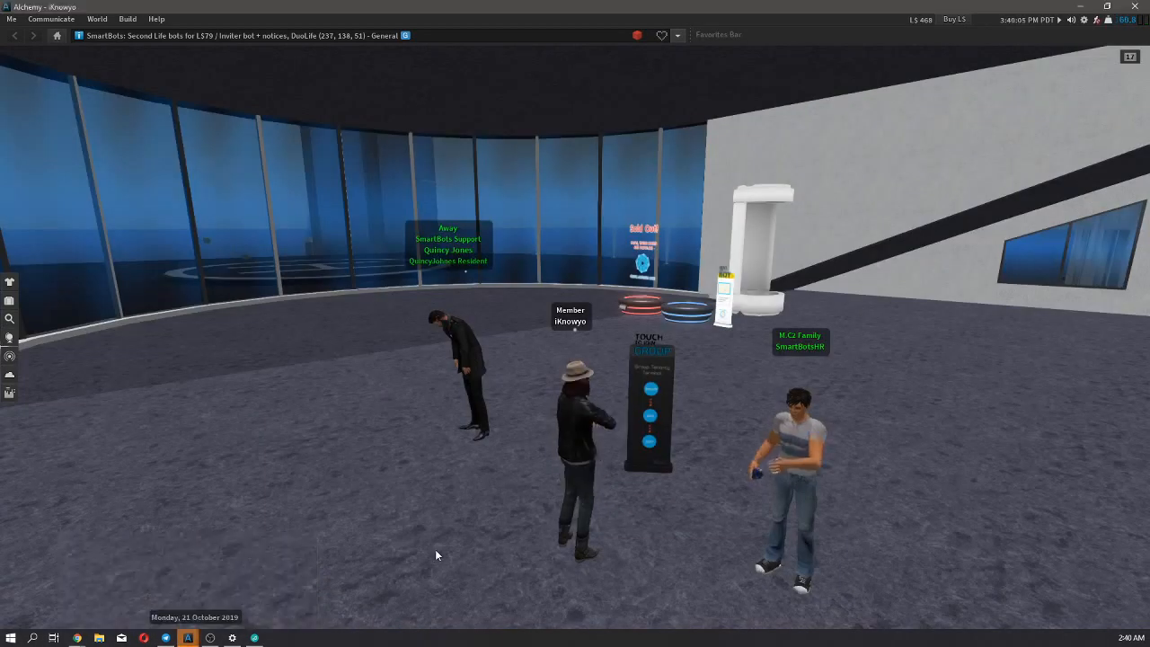
{"action": "scroll", "coordinate": [431, 588], "scroll_direction": "up", "scroll_amount": 2}
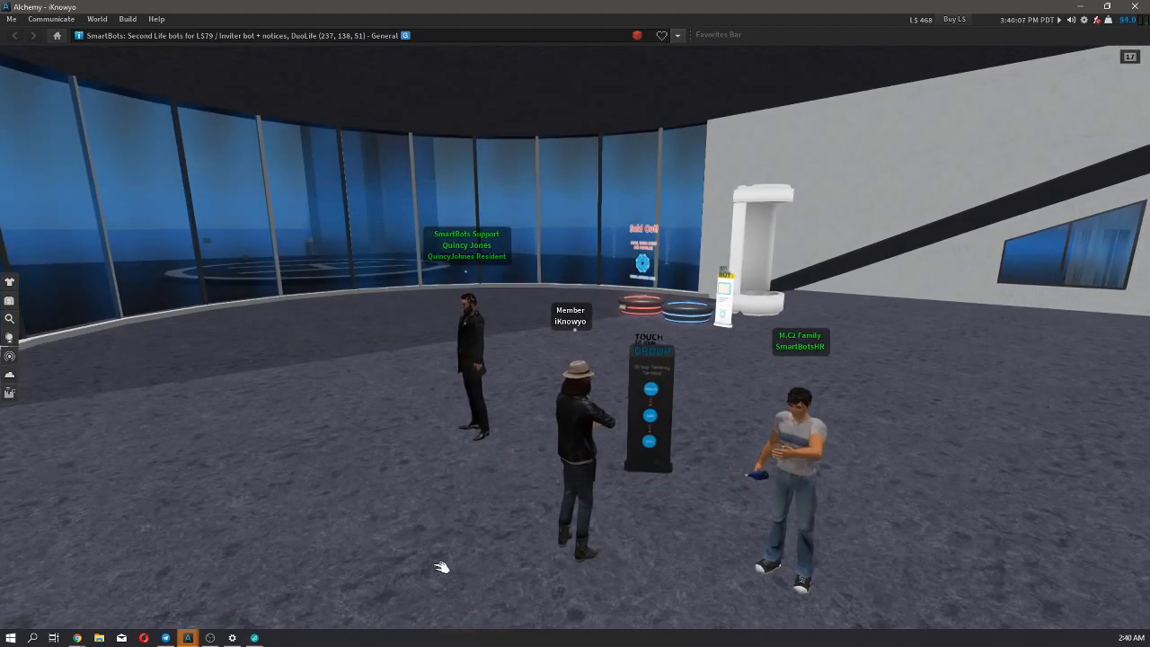
Open the member avatar's conversation with SmartBotsHR, read the payment reminder, and open the new reminder notification.
{"action": "key", "text": "ctrl+t"}
{"action": "left_click", "coordinate": [184, 129]}
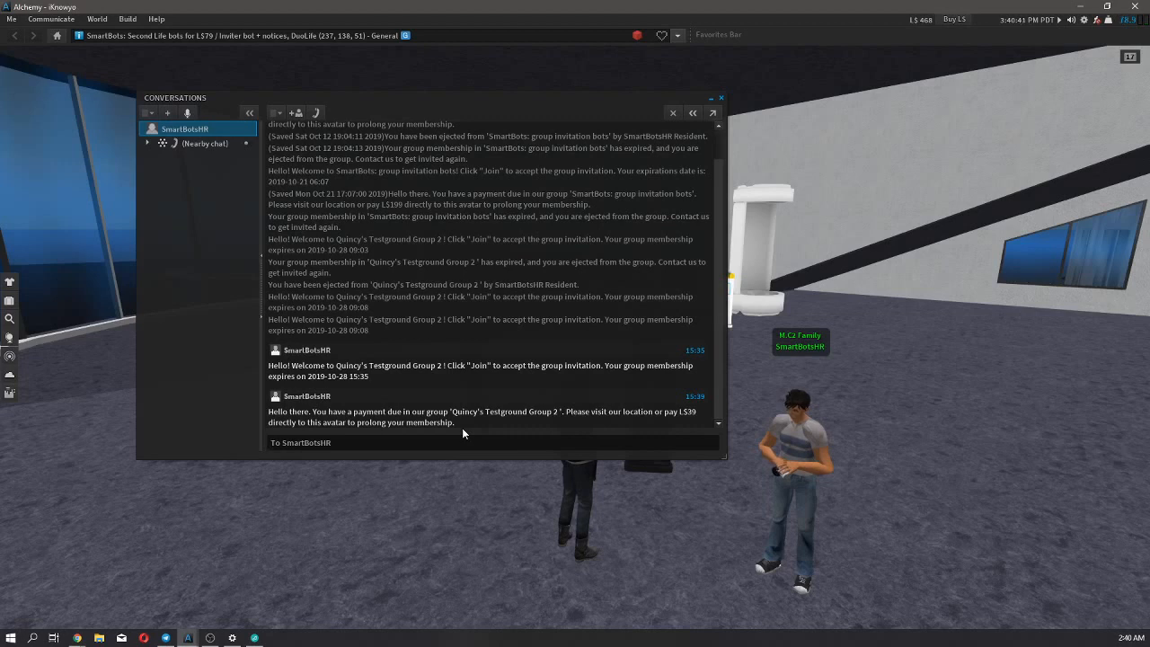
{"action": "left_click", "coordinate": [720, 101]}
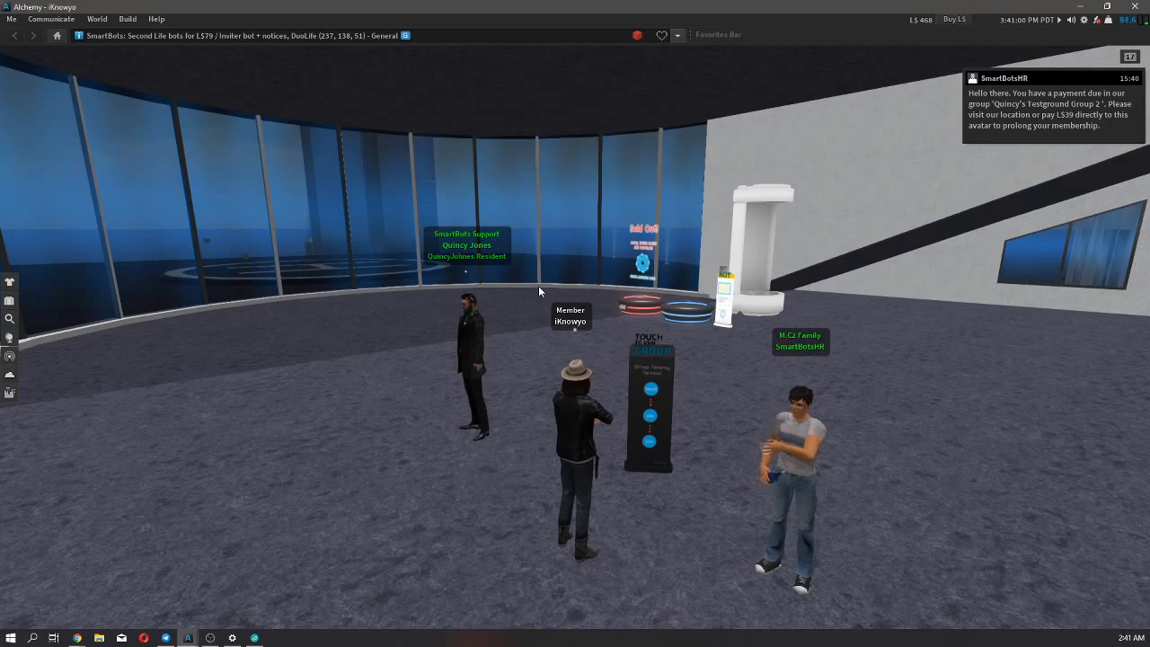
{"action": "left_click", "coordinate": [973, 115]}
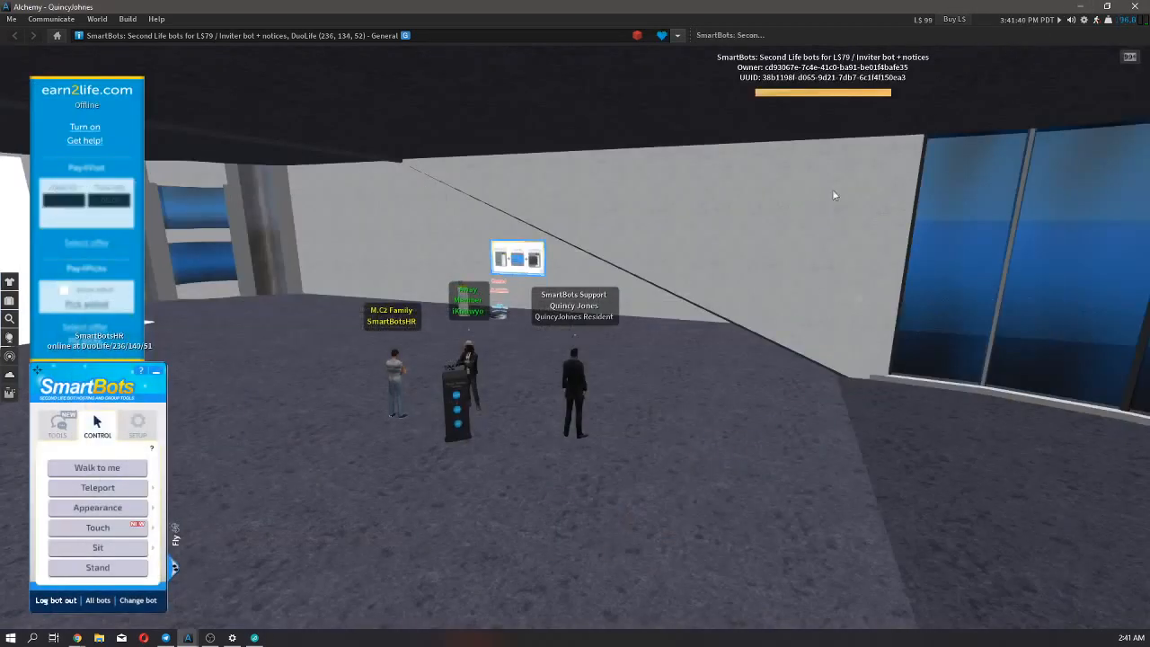
Switch to the browser, open the list of all group members, and examine the paid member's status.
{"action": "mouse_move", "coordinate": [80, 642]}
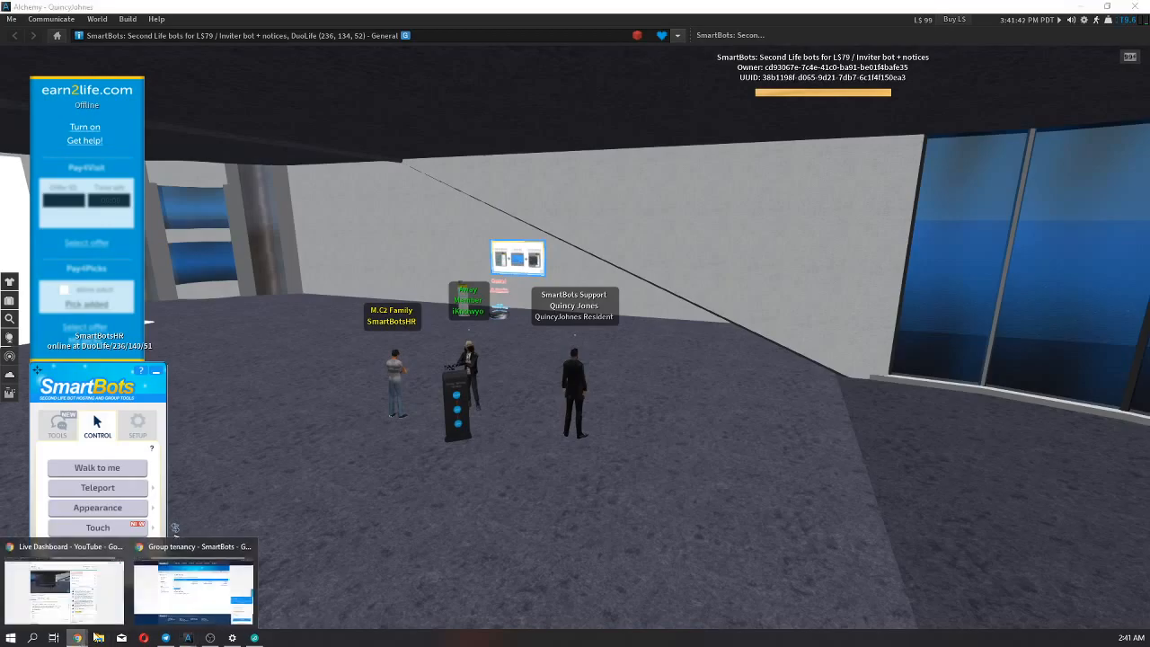
{"action": "left_click", "coordinate": [184, 610]}
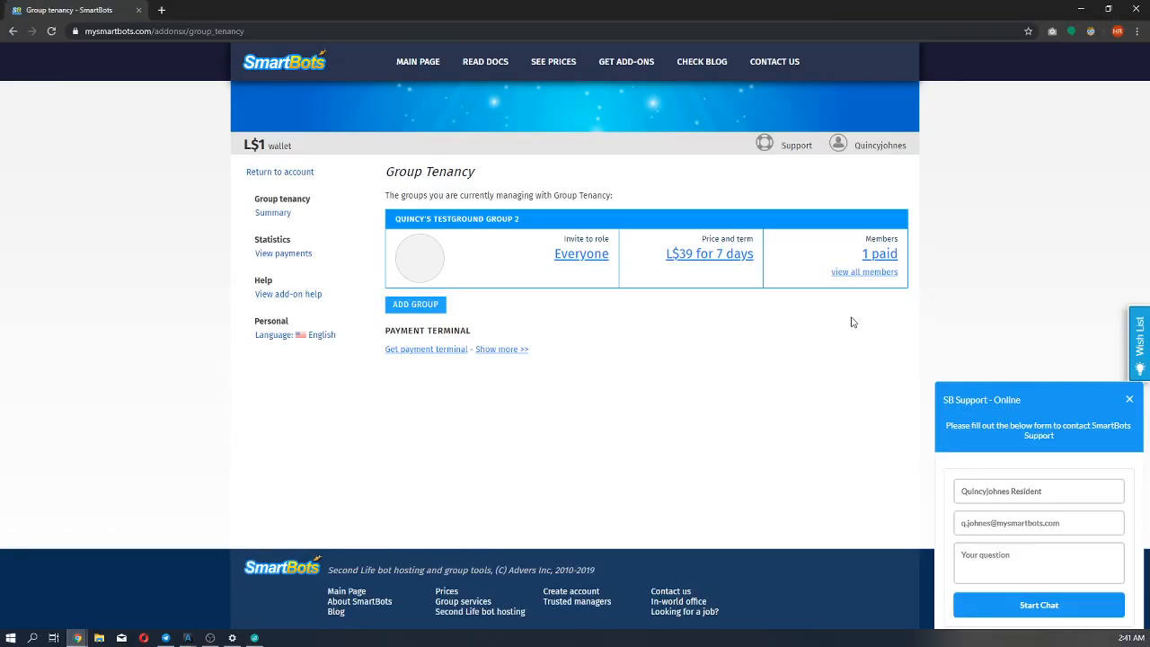
{"action": "left_click", "coordinate": [854, 272]}
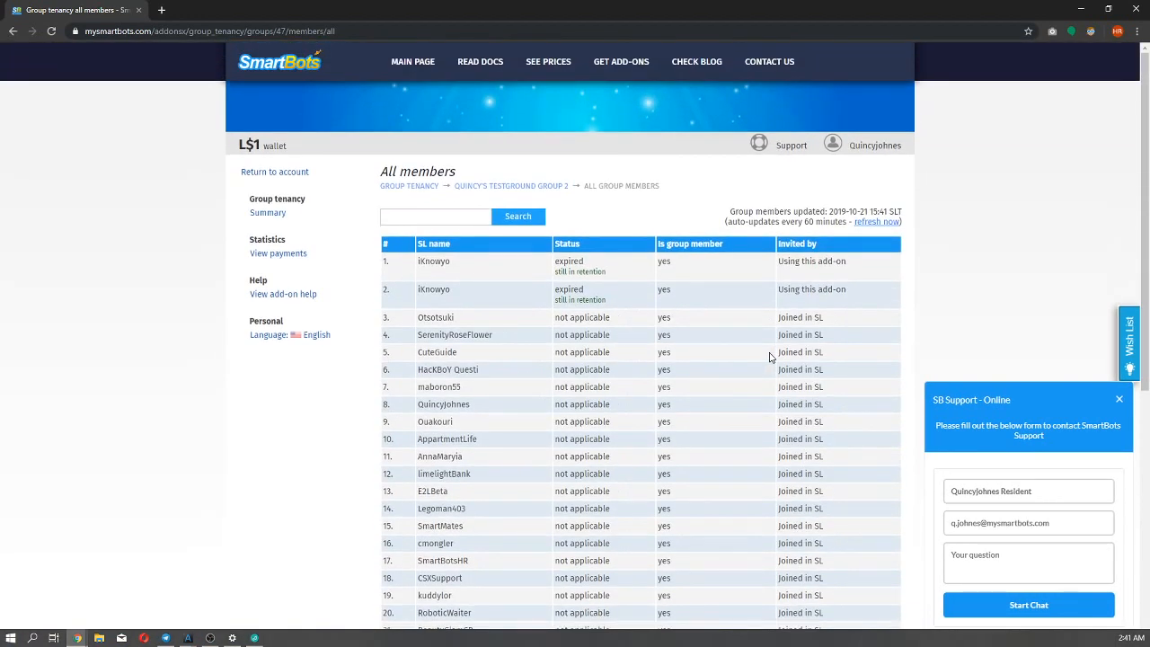
{"action": "scroll", "coordinate": [769, 356], "scroll_direction": "down", "scroll_amount": 1}
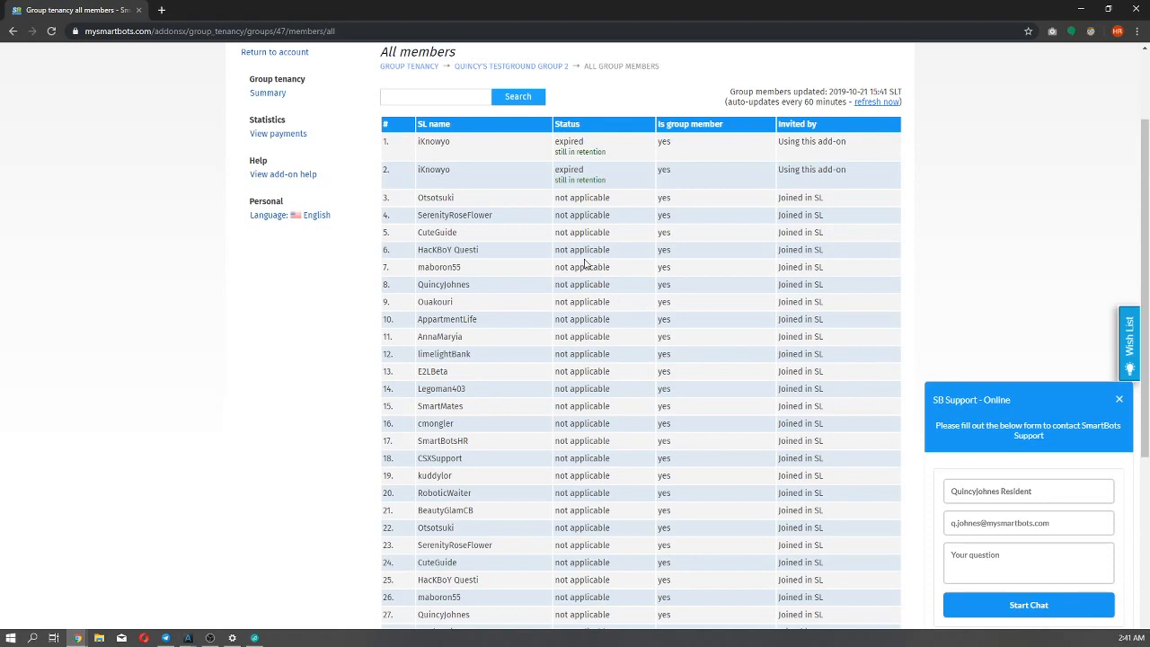
{"action": "scroll", "coordinate": [584, 263], "scroll_direction": "up", "scroll_amount": 1}
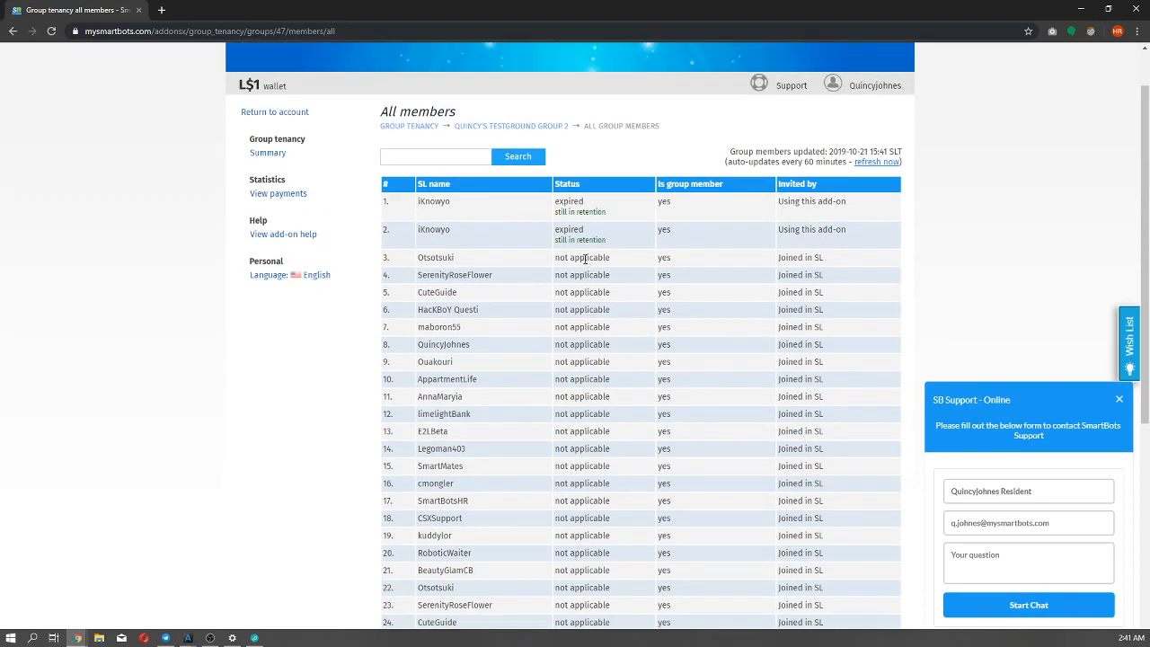
{"action": "scroll", "coordinate": [557, 234], "scroll_direction": "down", "scroll_amount": 1}
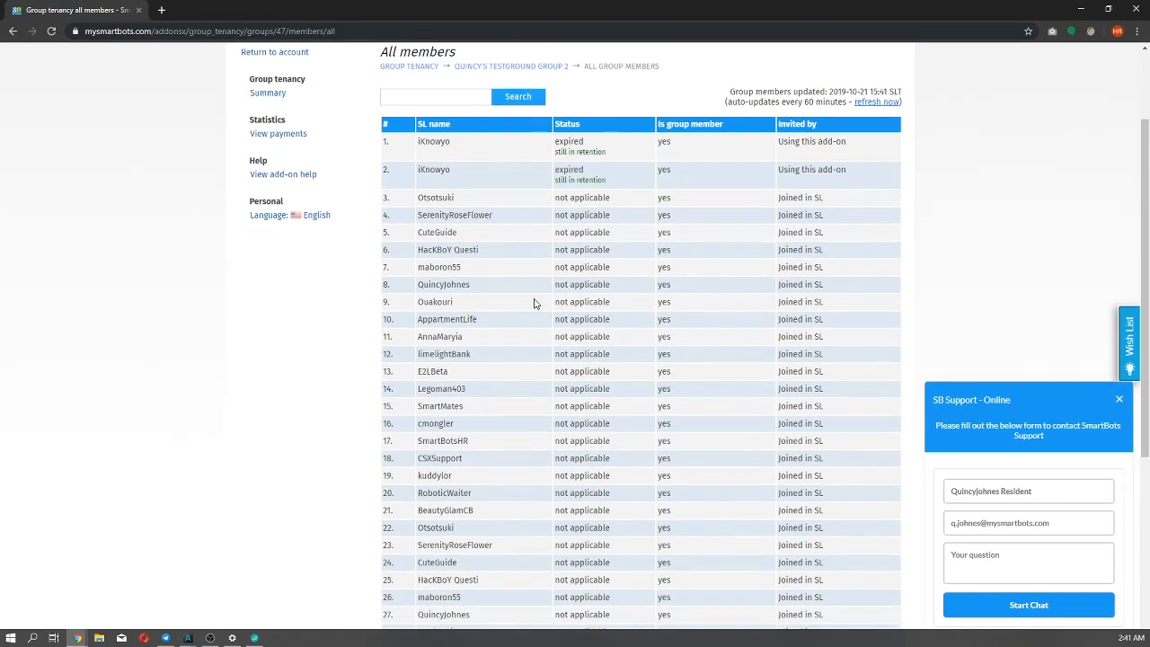
{"action": "scroll", "coordinate": [453, 289], "scroll_direction": "down", "scroll_amount": 1}
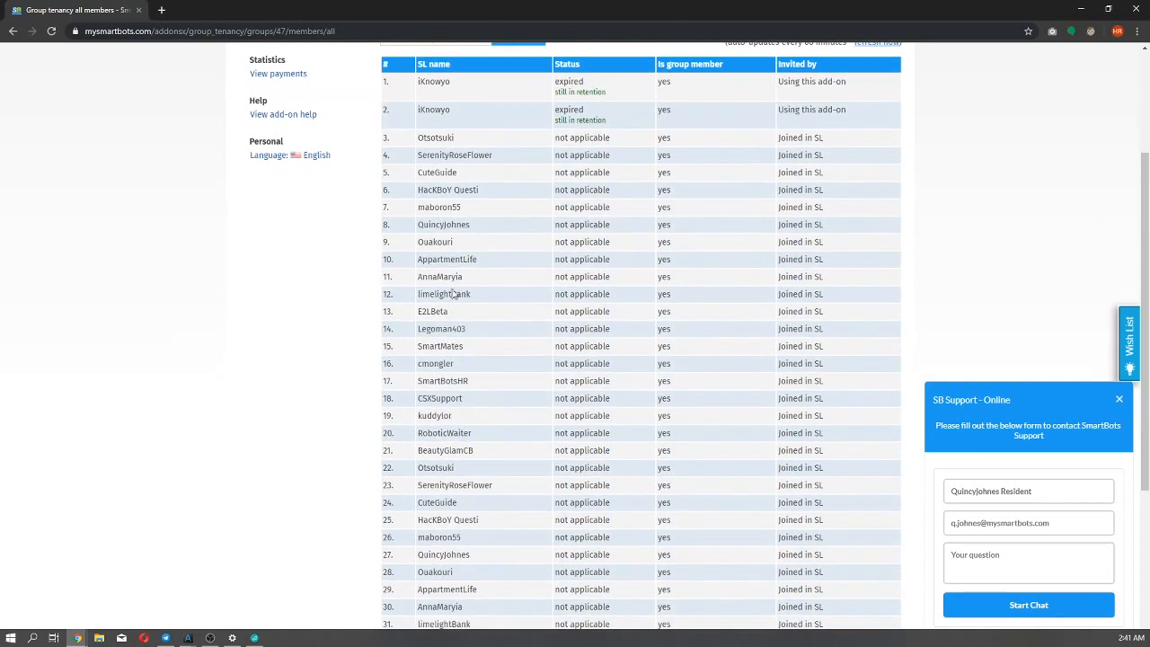
Reload the all members page until the paid member's membership status is updated.
{"action": "double_click", "coordinate": [425, 83]}
{"action": "left_click", "coordinate": [451, 100]}
{"action": "right_click", "coordinate": [354, 238]}
{"action": "left_click", "coordinate": [382, 276]}
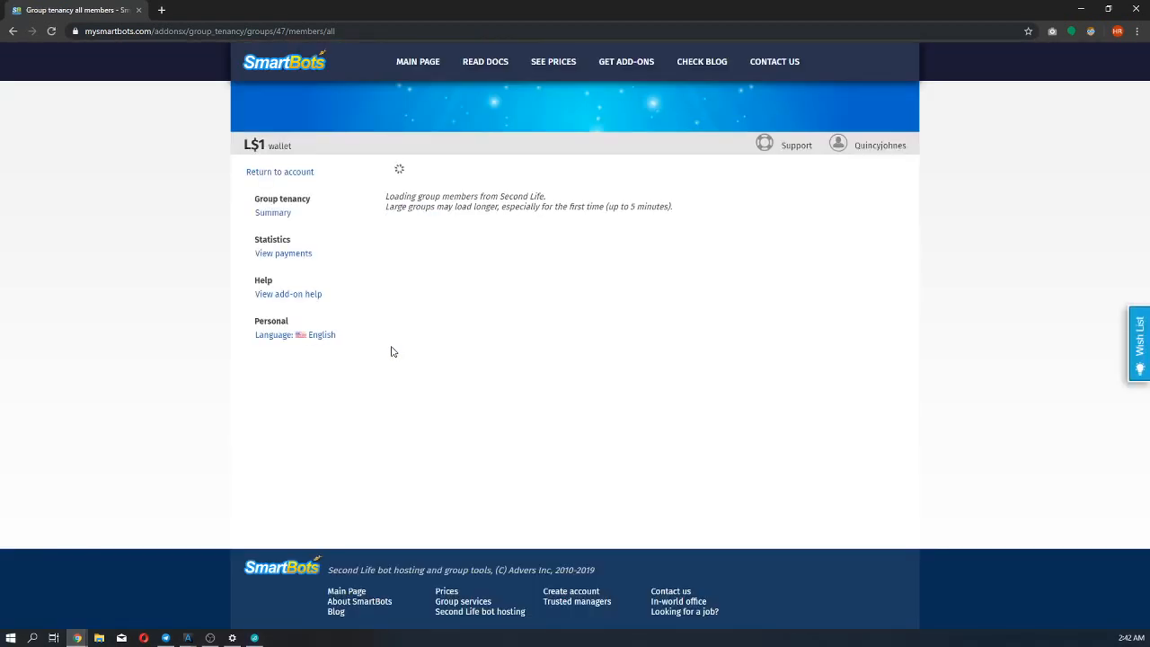
{"action": "scroll", "coordinate": [391, 350], "scroll_direction": "down", "scroll_amount": 1}
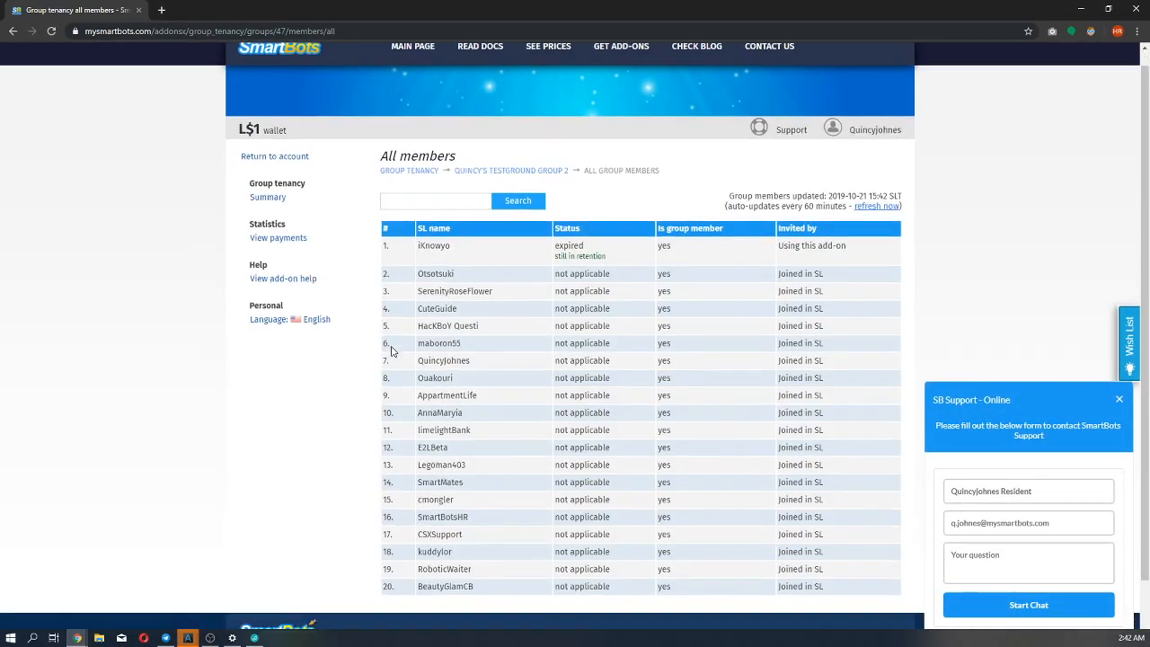
{"action": "key", "text": "F5"}
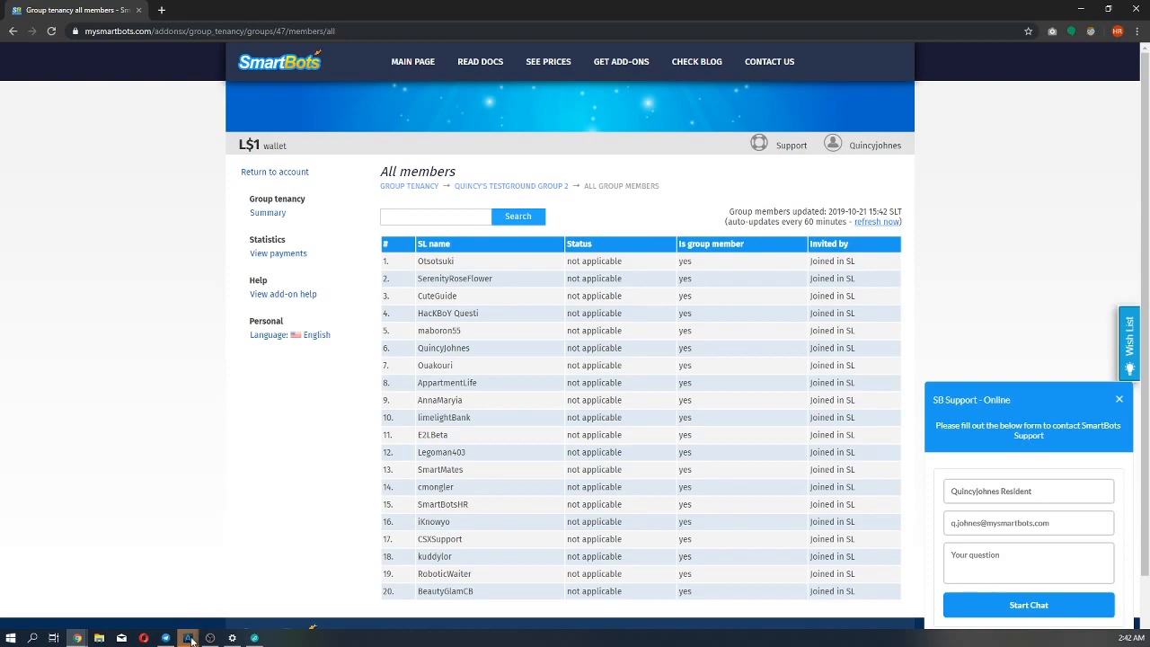
Switch to the member avatar's Alchemy window and read SmartBotsHR's group ejection and membership expiry messages.
{"action": "mouse_move", "coordinate": [189, 637]}
{"action": "left_click", "coordinate": [150, 604]}
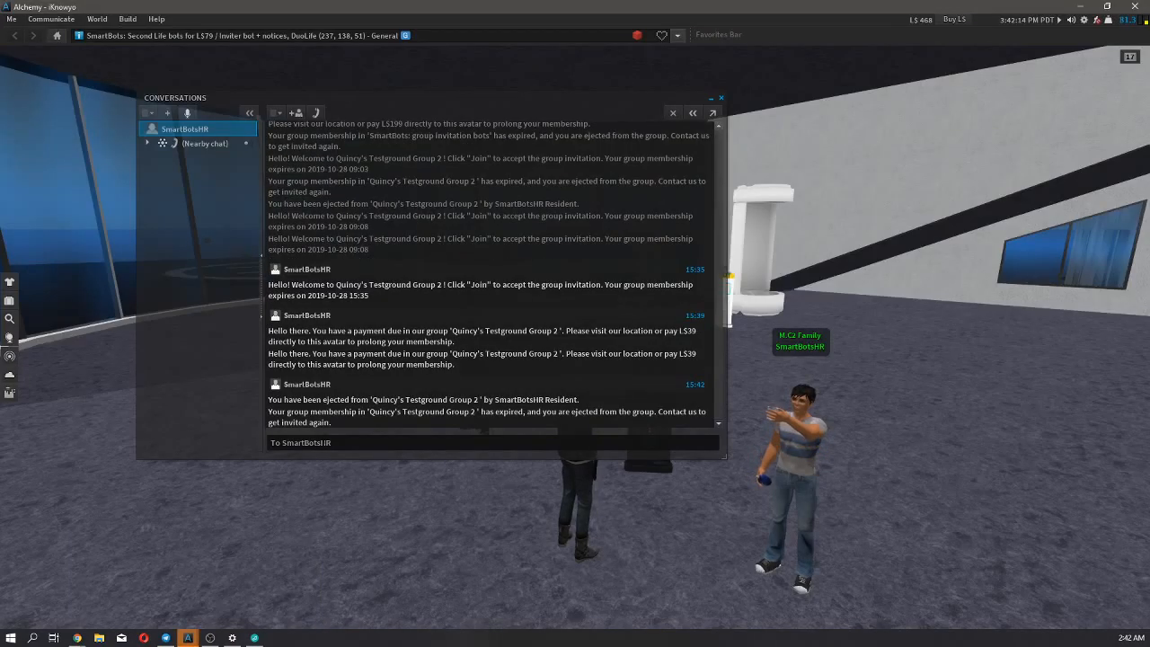
{"action": "left_click", "coordinate": [1079, 5]}
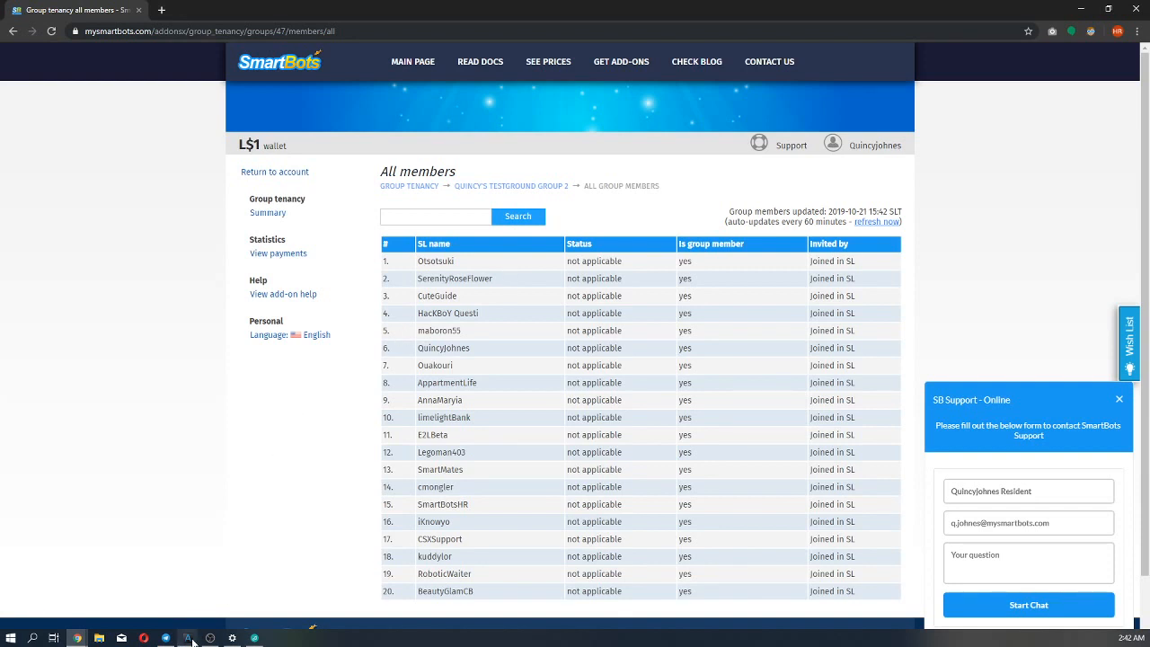
{"action": "mouse_move", "coordinate": [191, 643]}
{"action": "left_click", "coordinate": [142, 588]}
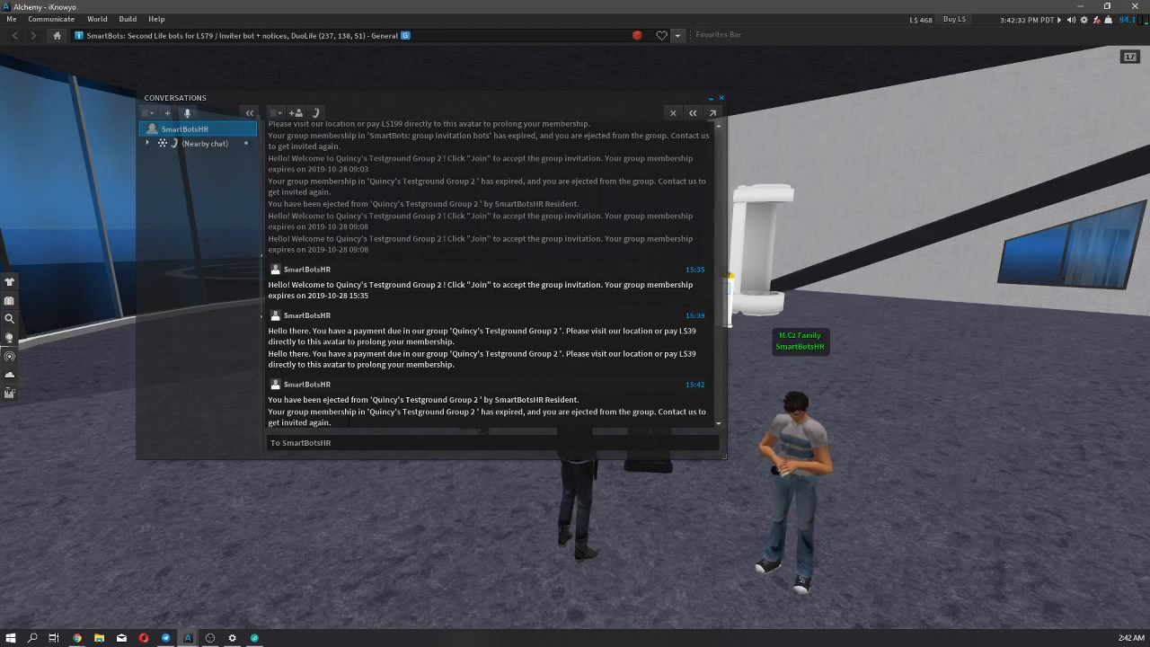
{"action": "left_click_drag", "start_coordinate": [579, 400], "coordinate": [269, 399]}
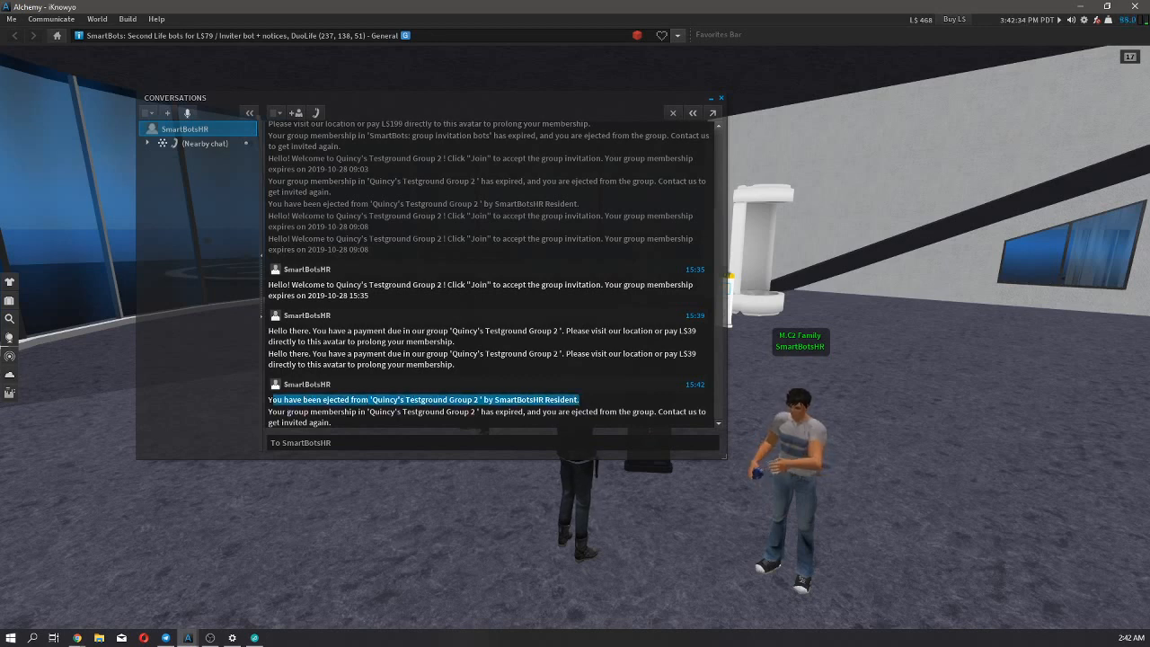
{"action": "left_click", "coordinate": [270, 399]}
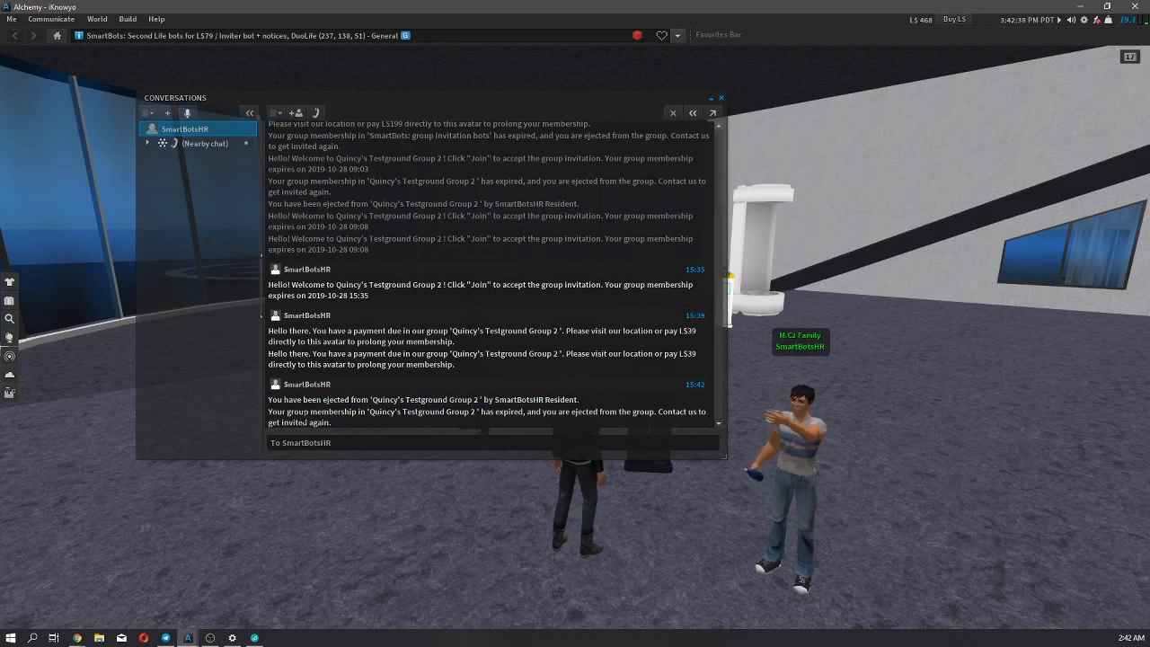
{"action": "left_click_drag", "start_coordinate": [331, 422], "coordinate": [277, 422]}
{"action": "left_click_drag", "start_coordinate": [271, 422], "coordinate": [268, 412]}
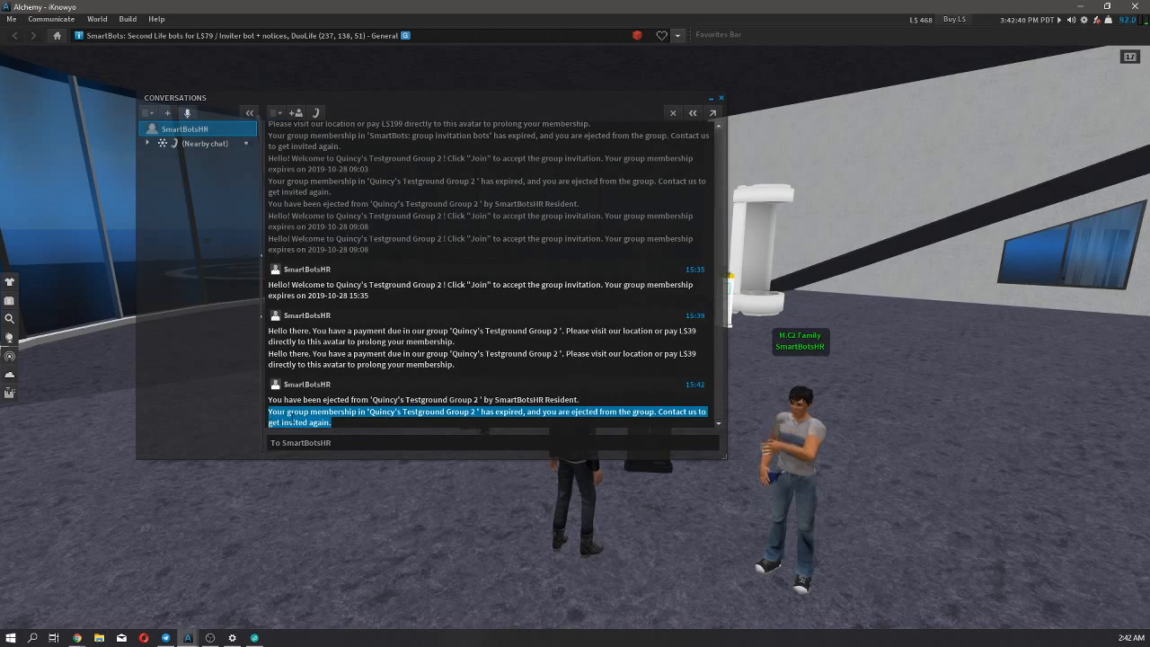
{"action": "left_click", "coordinate": [269, 412]}
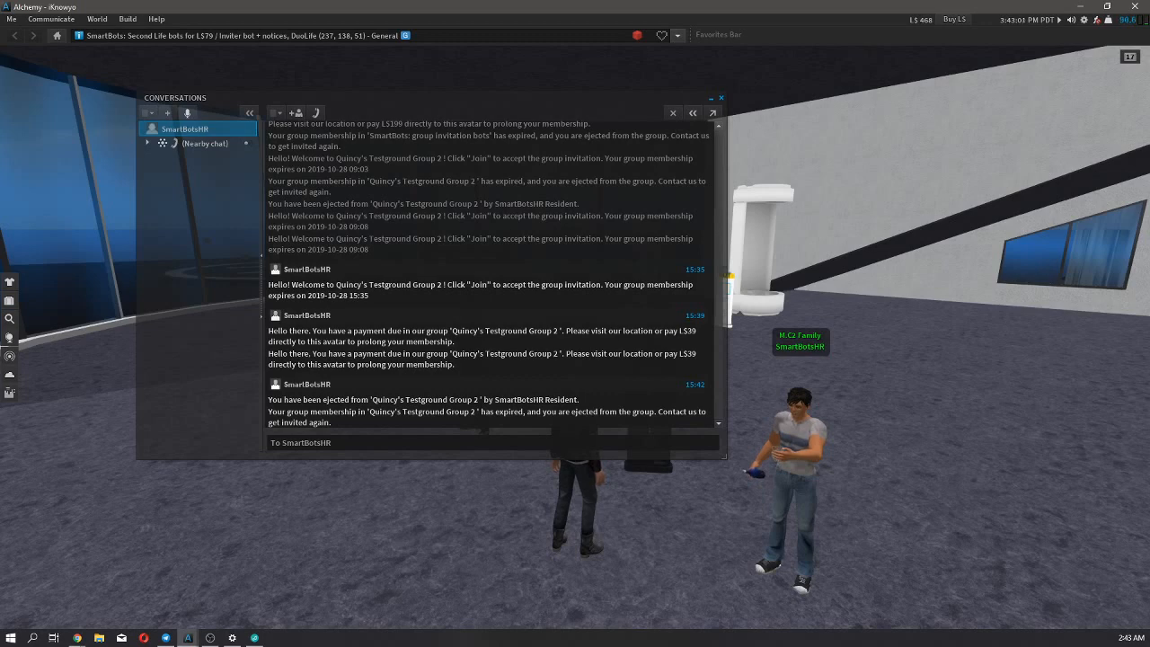
Switch back to the browser and open the Group Tenancy summary to check the group's paid members.
{"action": "mouse_move", "coordinate": [81, 636]}
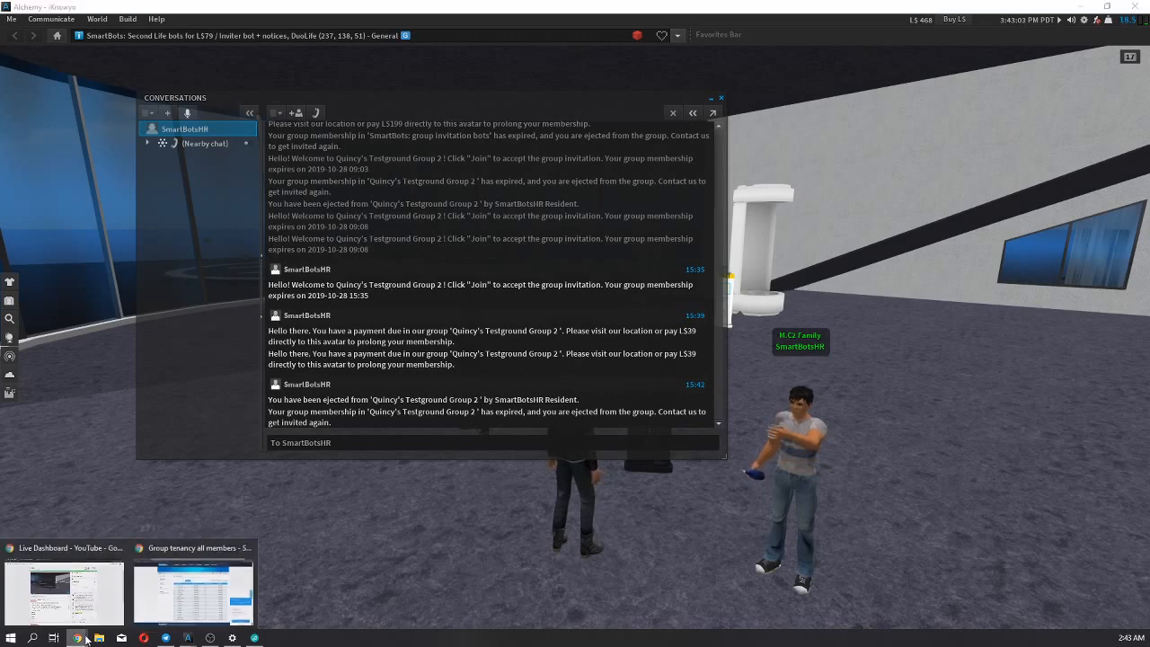
{"action": "left_click", "coordinate": [193, 593]}
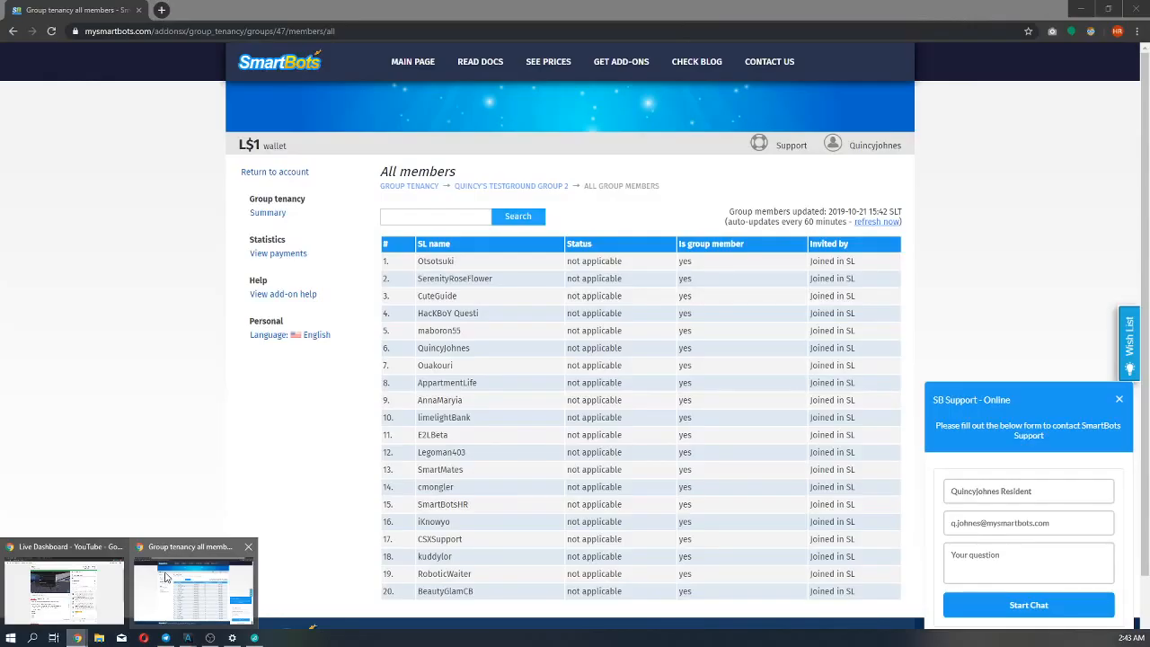
{"action": "left_click", "coordinate": [268, 213]}
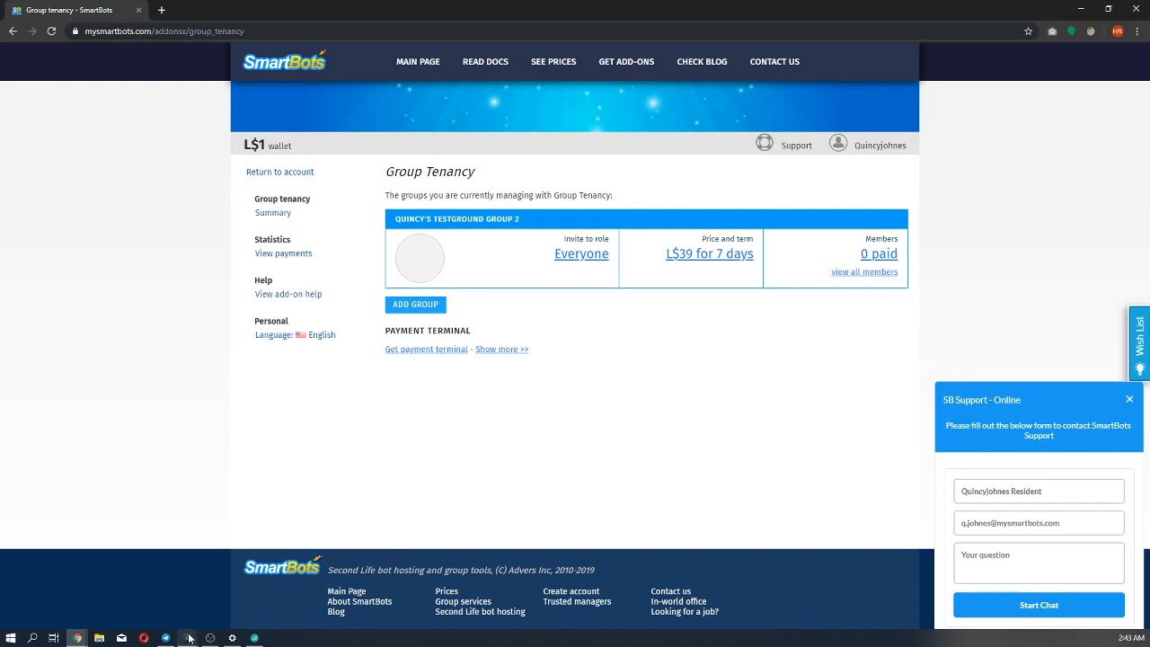
Switch to the member avatar's Alchemy window and close its conversation with SmartBotsHR.
{"action": "mouse_move", "coordinate": [189, 638]}
{"action": "left_click", "coordinate": [140, 580]}
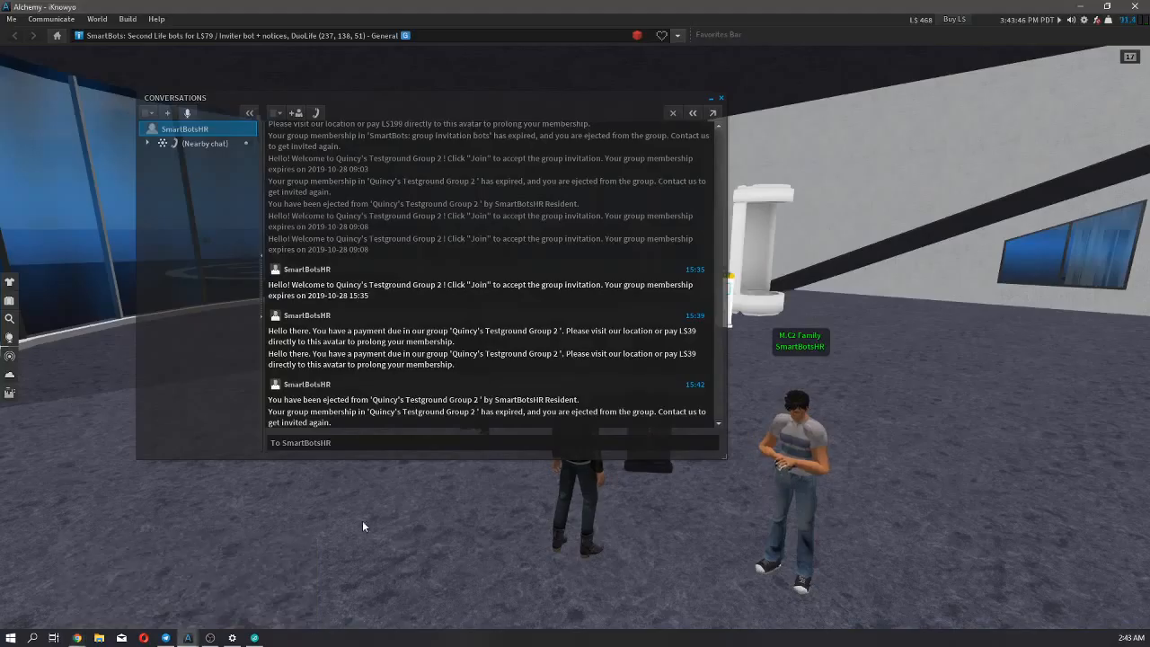
{"action": "left_click", "coordinate": [720, 97]}
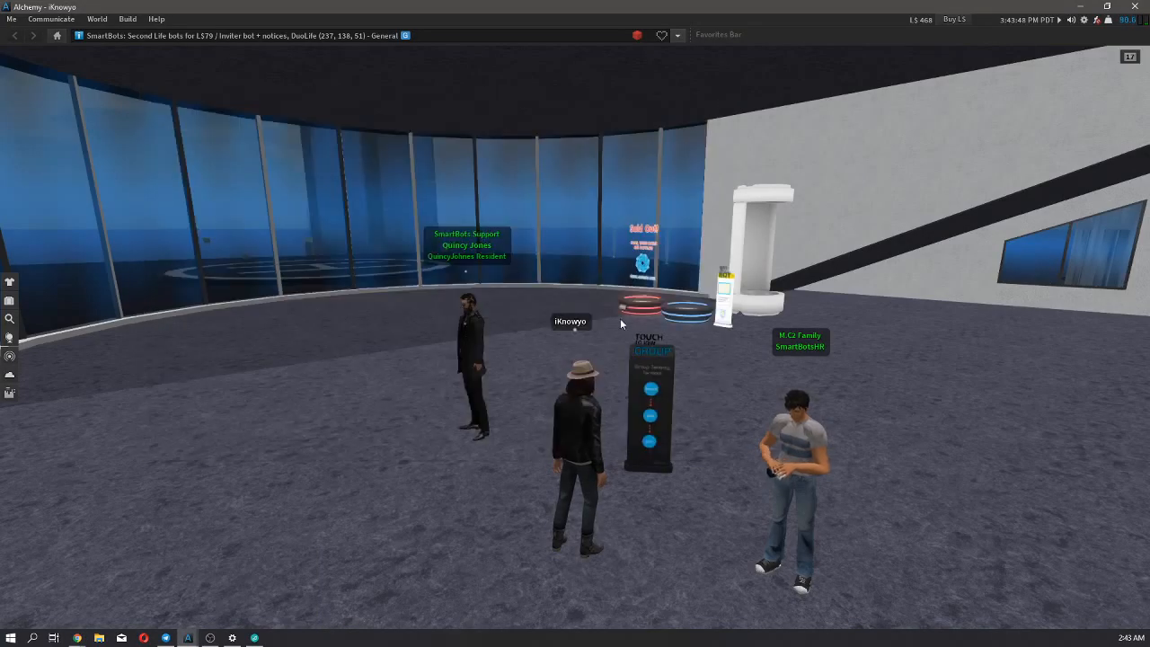
{"action": "right_click", "coordinate": [644, 388]}
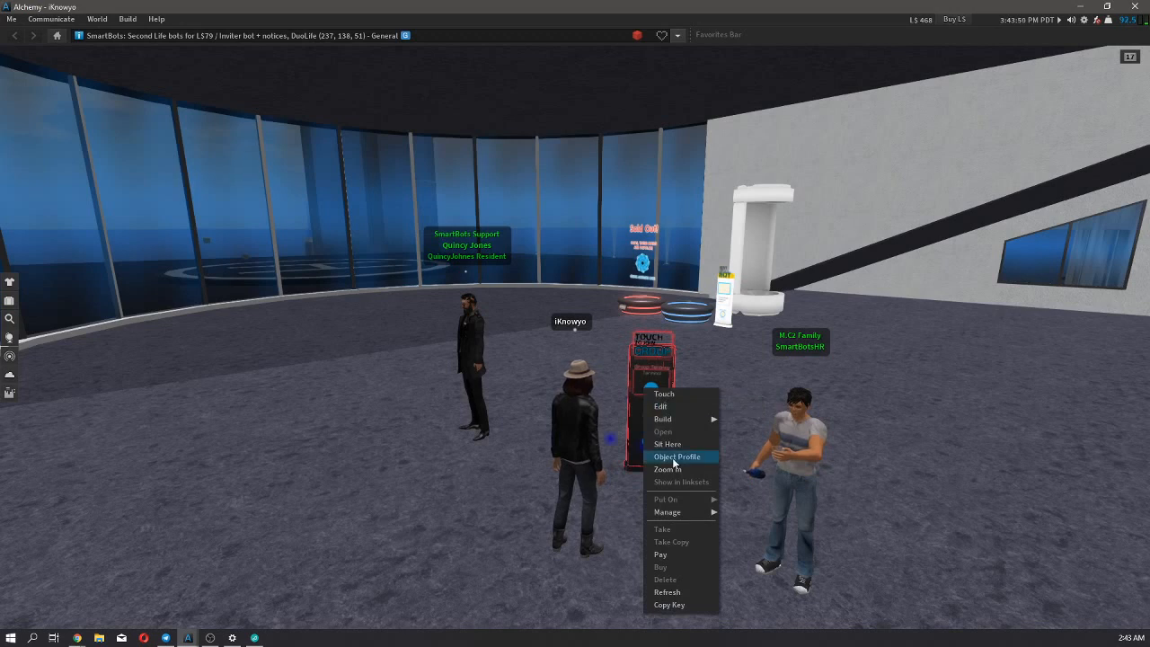
{"action": "left_click", "coordinate": [666, 555]}
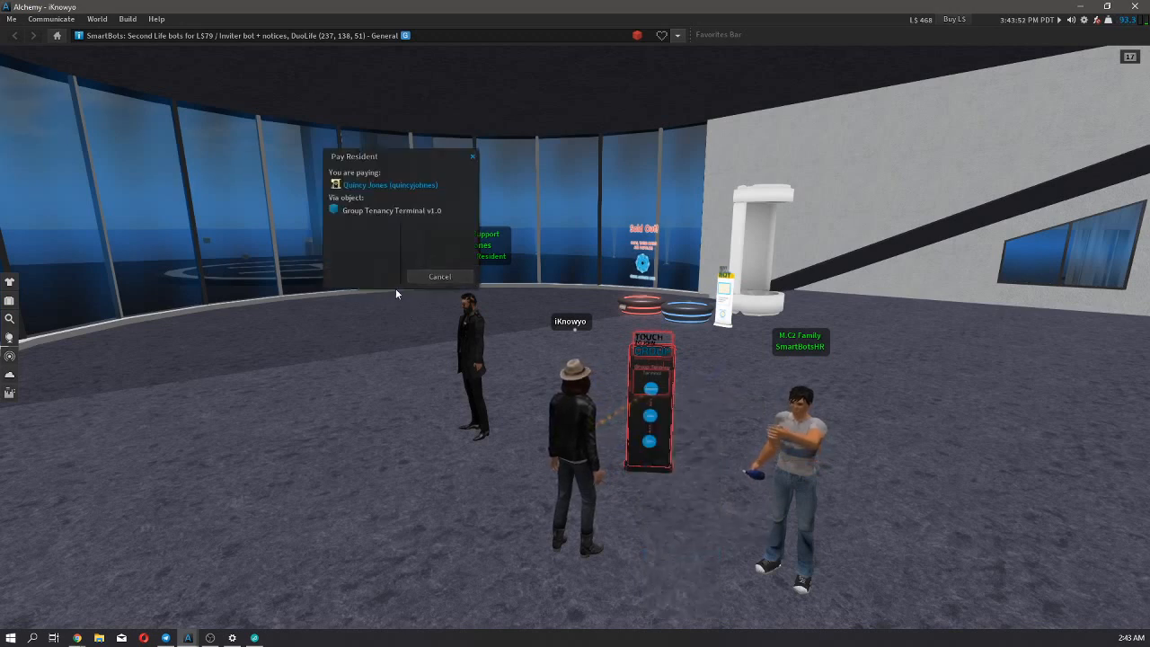
{"action": "left_click", "coordinate": [431, 279]}
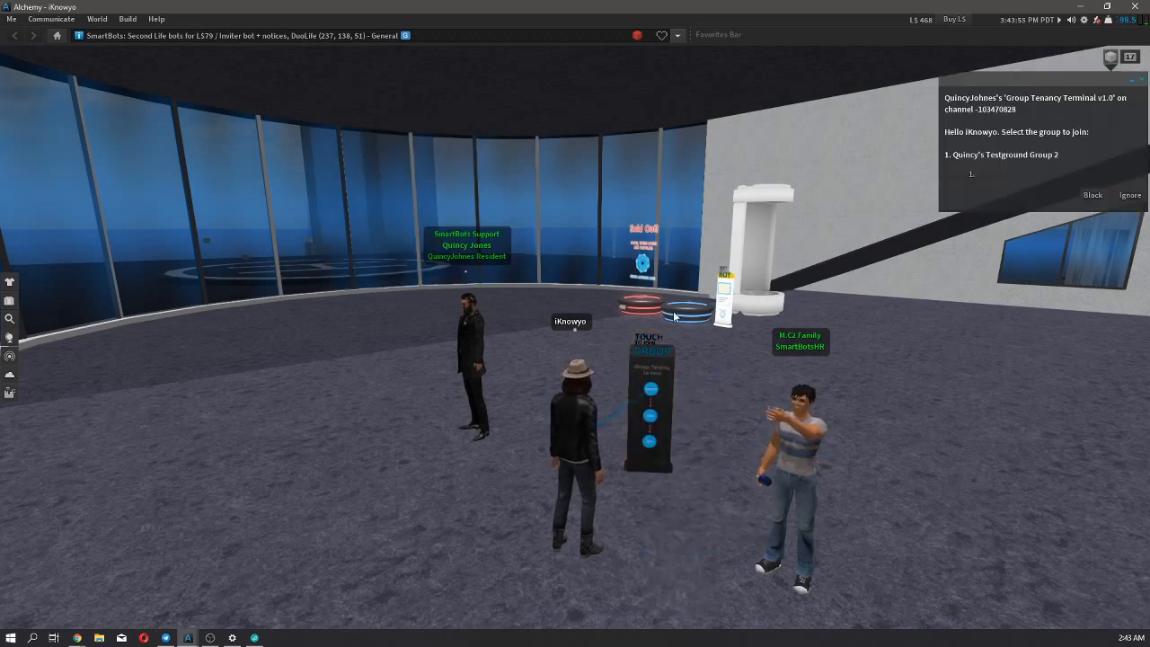
Pay L$39 through the Group Tenancy terminal for Testground Group 2 and accept the group invitation.
{"action": "left_click", "coordinate": [956, 174]}
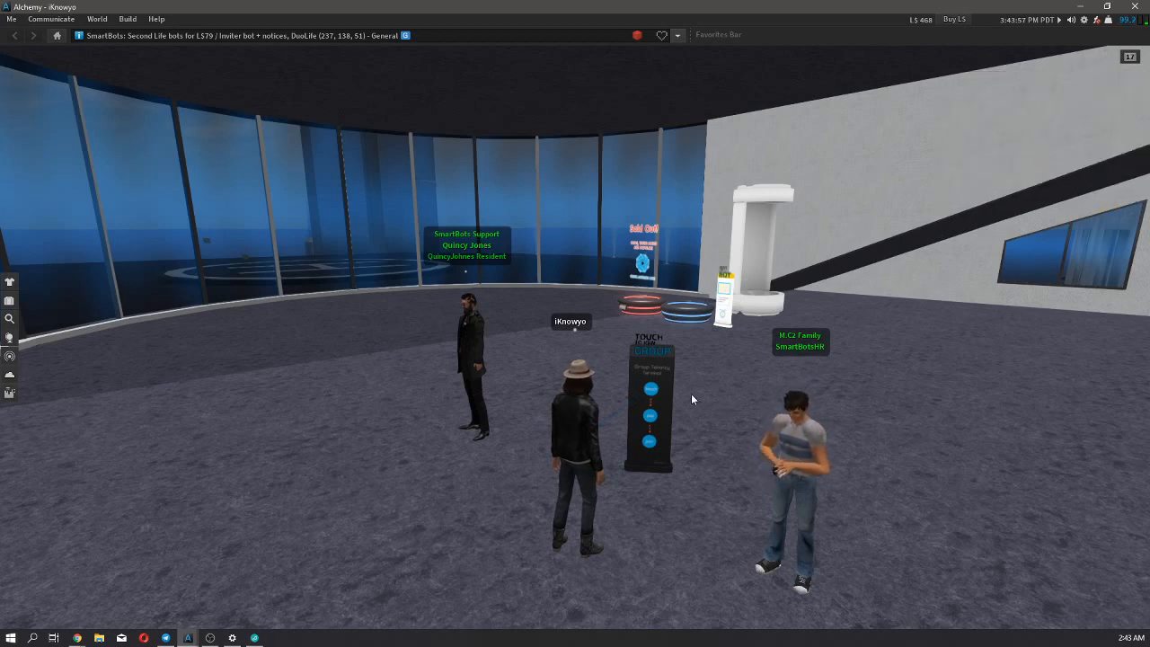
{"action": "left_click", "coordinate": [971, 264]}
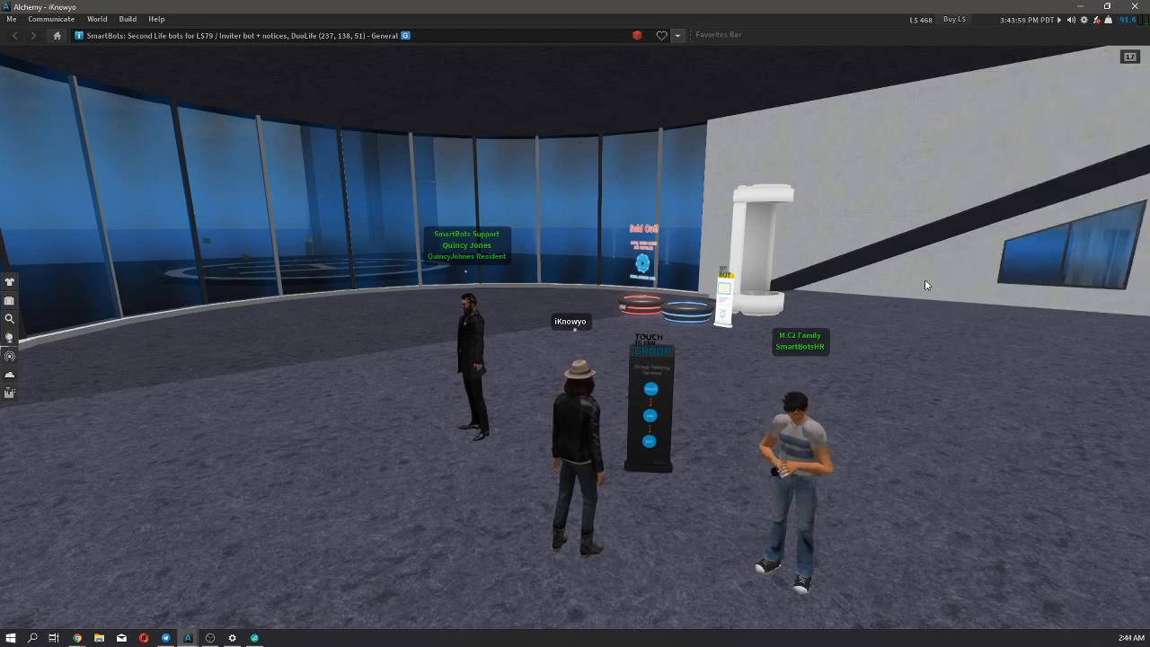
{"action": "right_click", "coordinate": [653, 392]}
{"action": "left_click", "coordinate": [676, 554]}
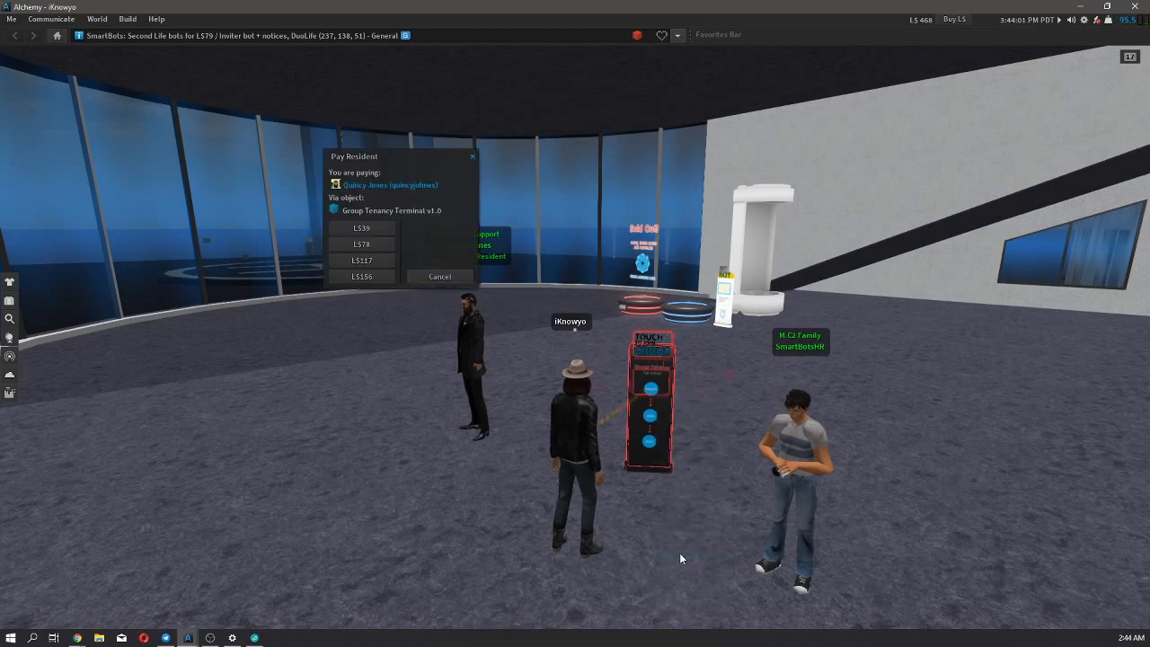
{"action": "left_click", "coordinate": [369, 229]}
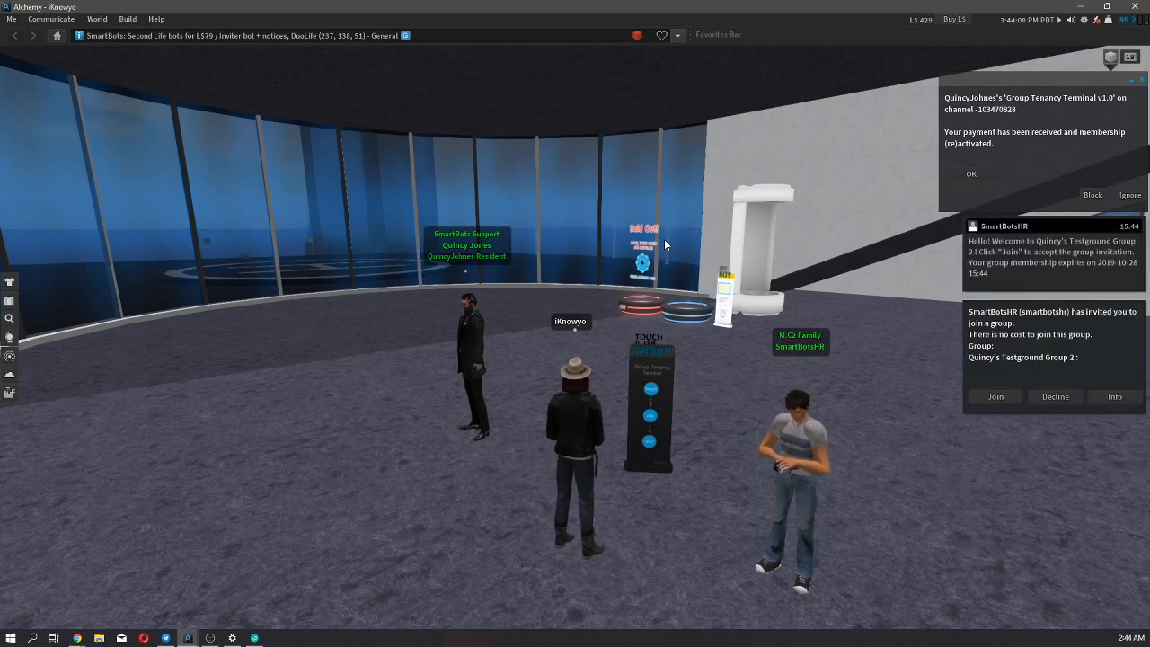
{"action": "left_click", "coordinate": [995, 396]}
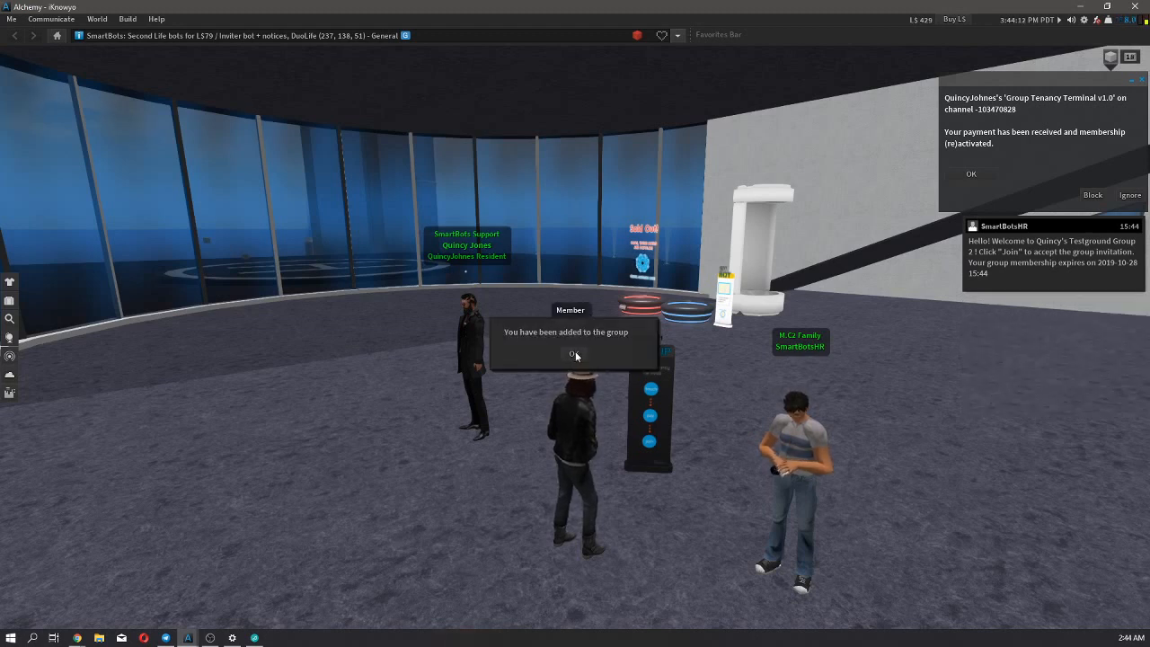
{"action": "left_click", "coordinate": [572, 353]}
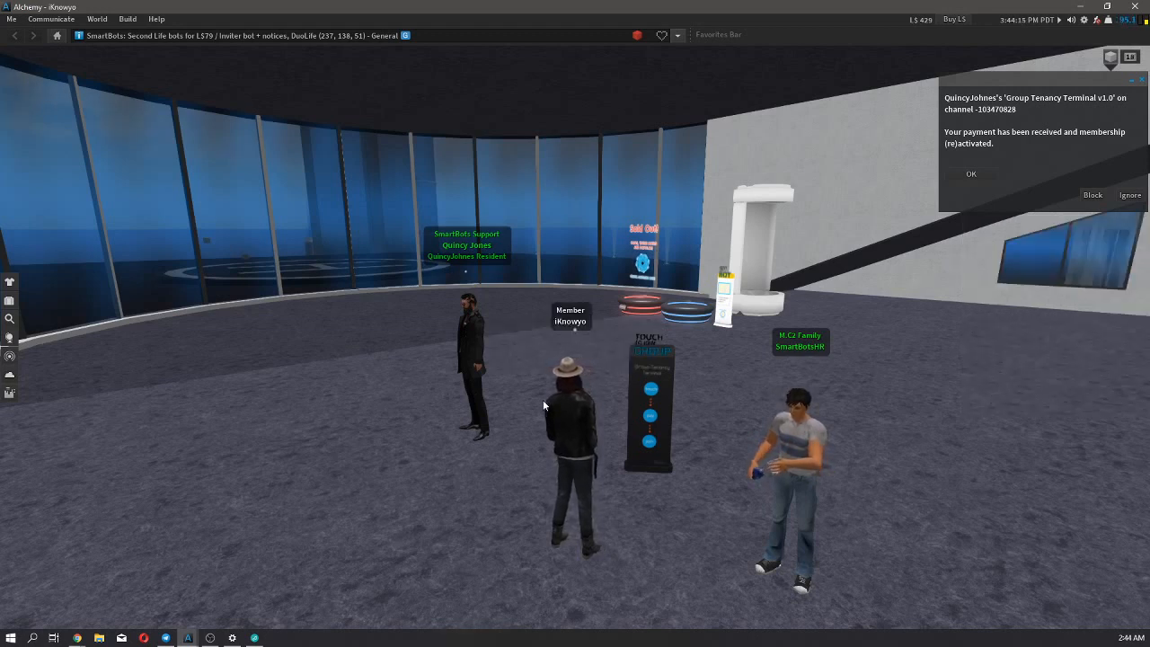
Switch to the browser, open the list of all group members, and reload it to check the rejoined member's status.
{"action": "left_click", "coordinate": [1080, 7]}
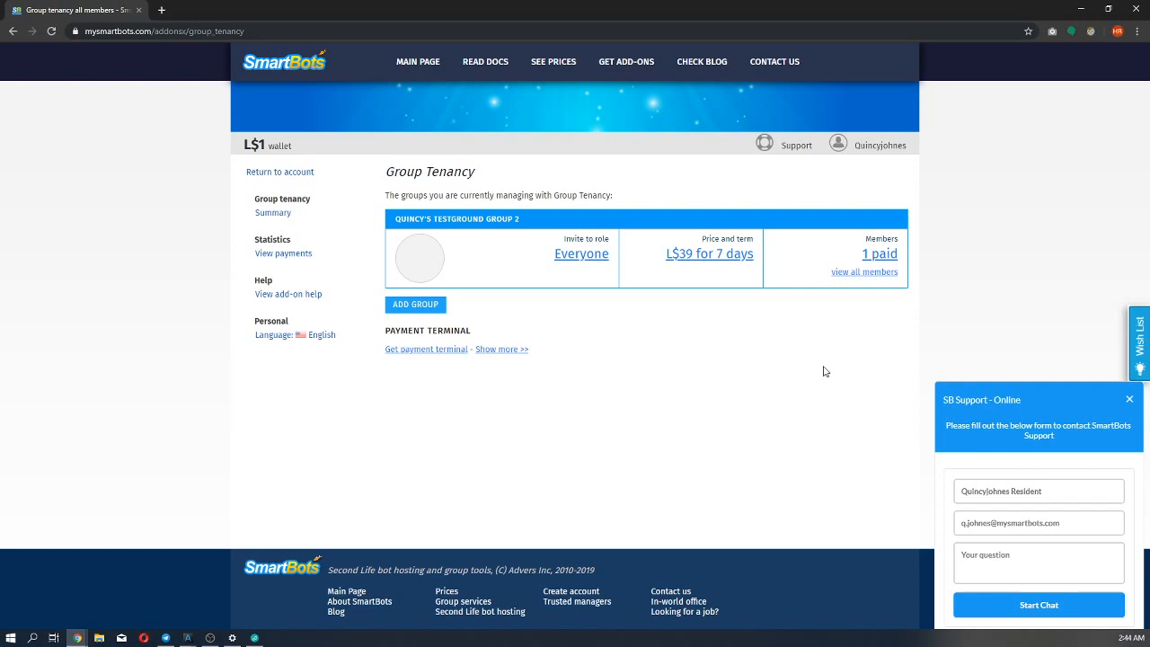
{"action": "left_click", "coordinate": [851, 273]}
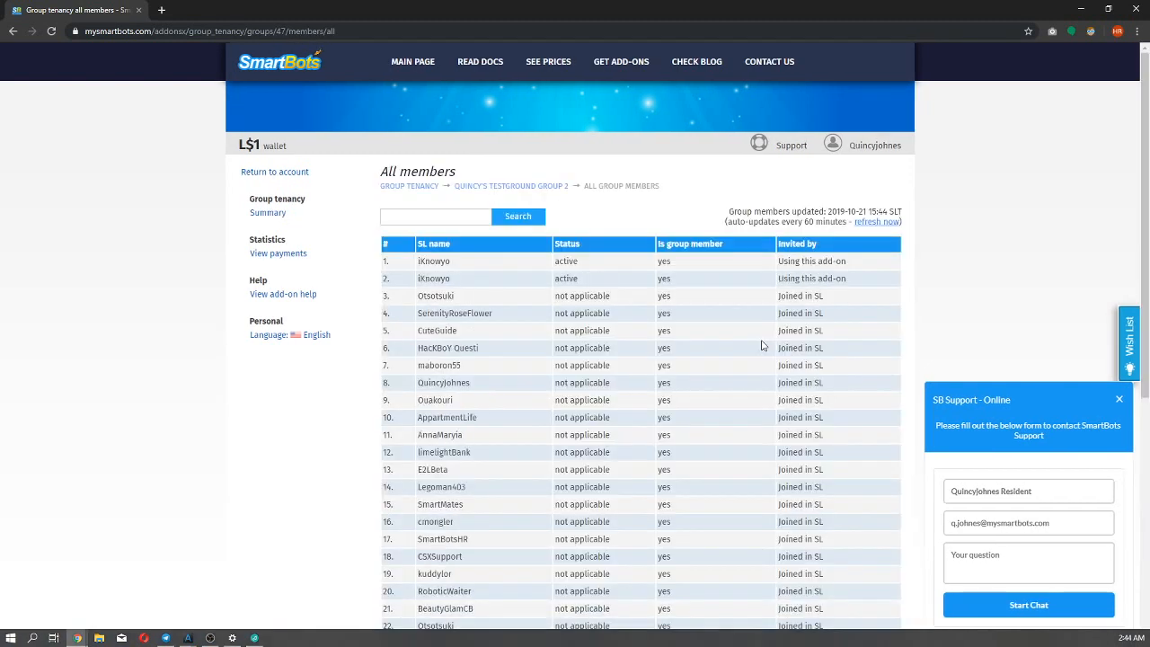
{"action": "right_click", "coordinate": [925, 245]}
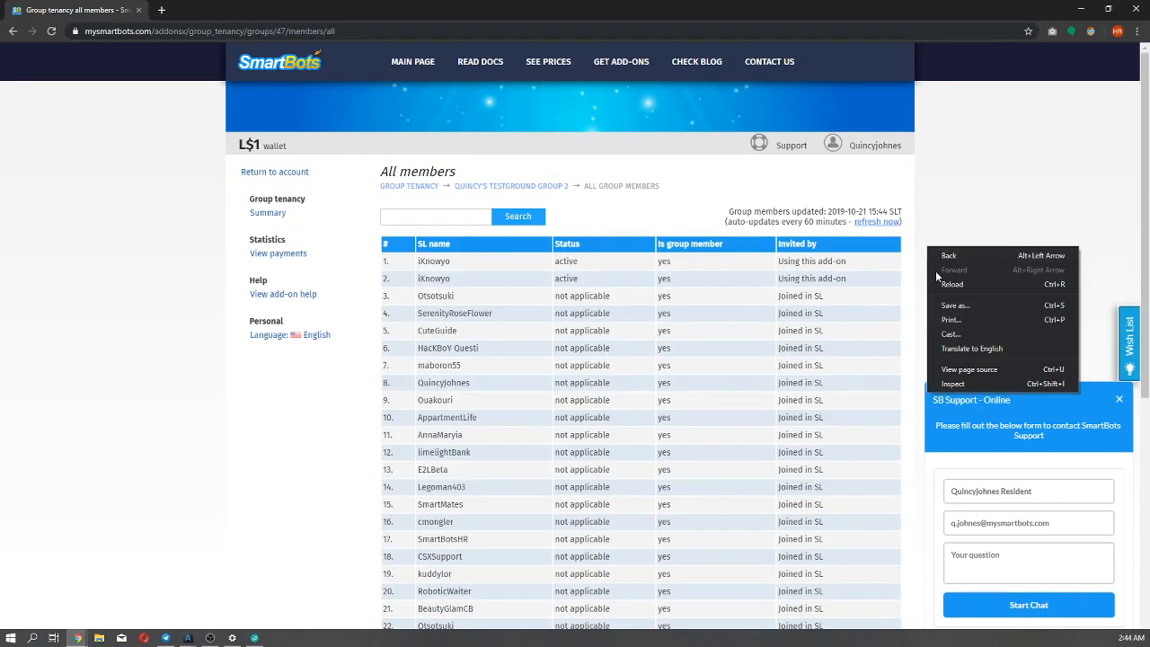
{"action": "left_click", "coordinate": [943, 292]}
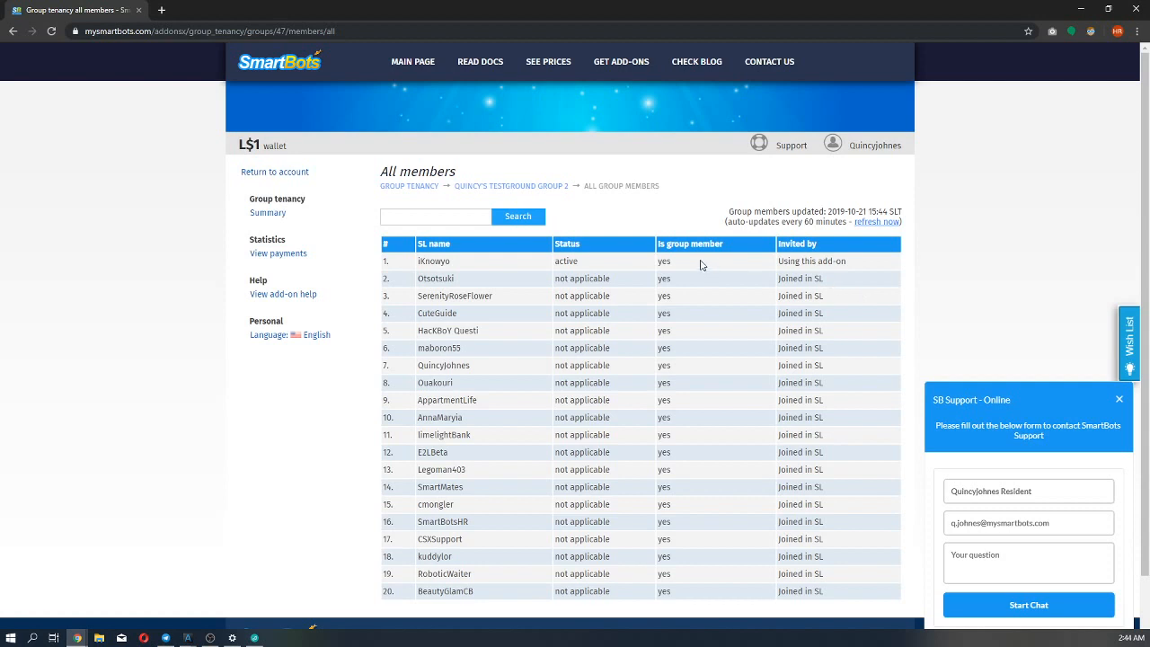
{"action": "left_click_drag", "start_coordinate": [678, 260], "coordinate": [660, 260]}
{"action": "left_click", "coordinate": [661, 261]}
Open the group's paid members list and invite the listed member again.
{"action": "left_click", "coordinate": [523, 187]}
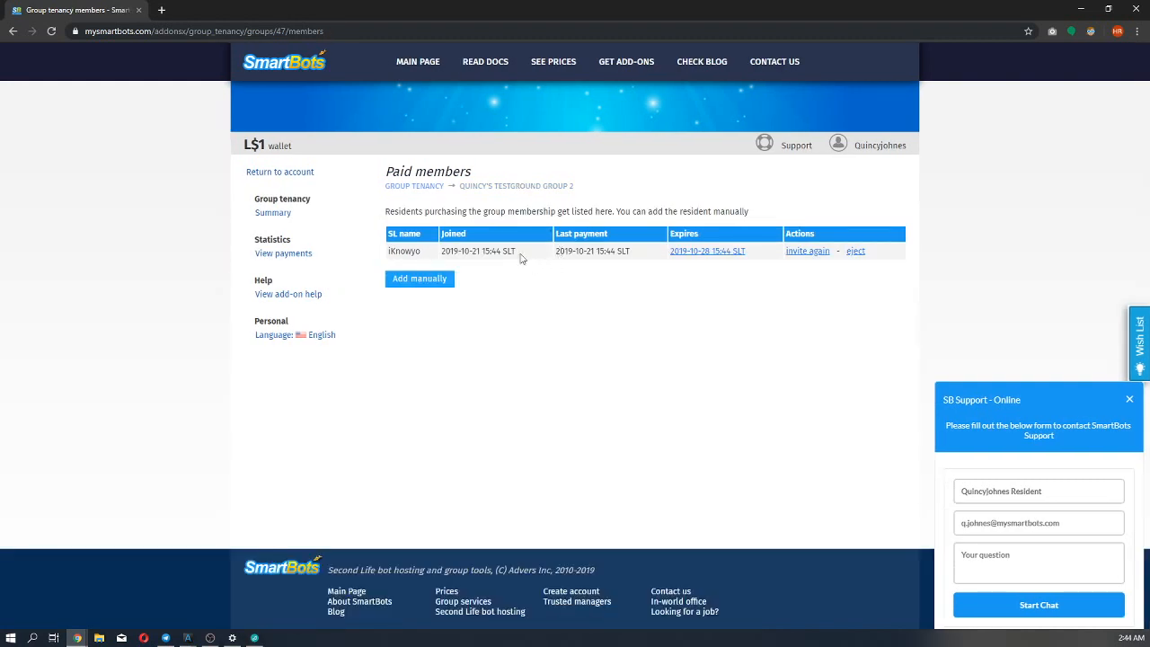
{"action": "left_click", "coordinate": [406, 188]}
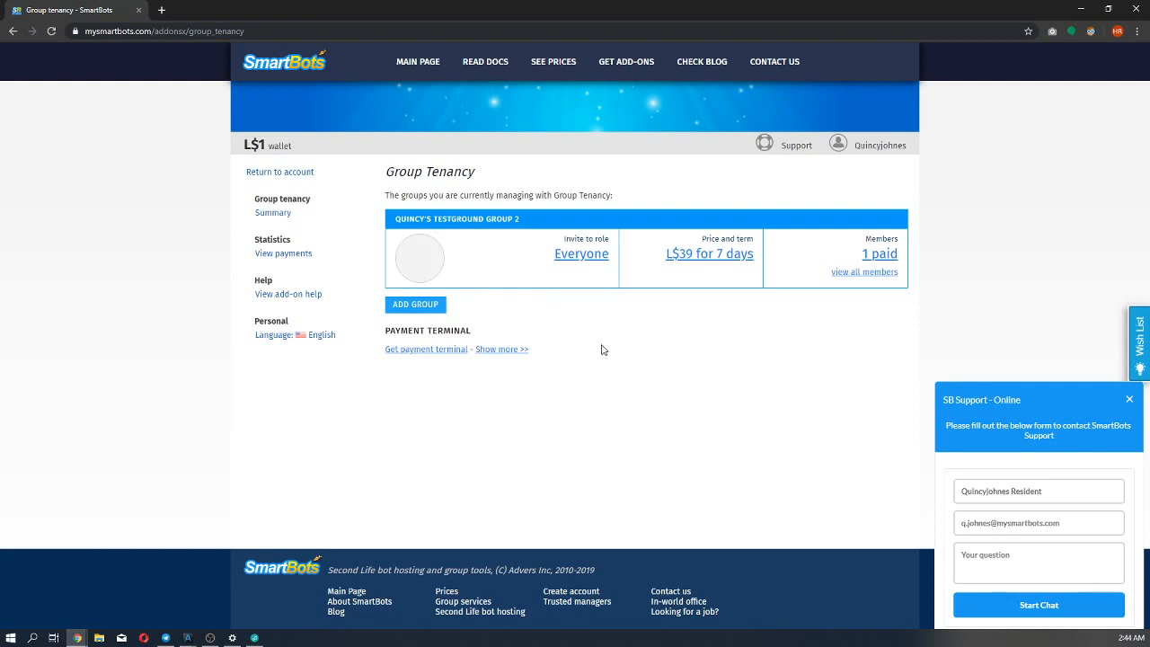
{"action": "left_click", "coordinate": [871, 256]}
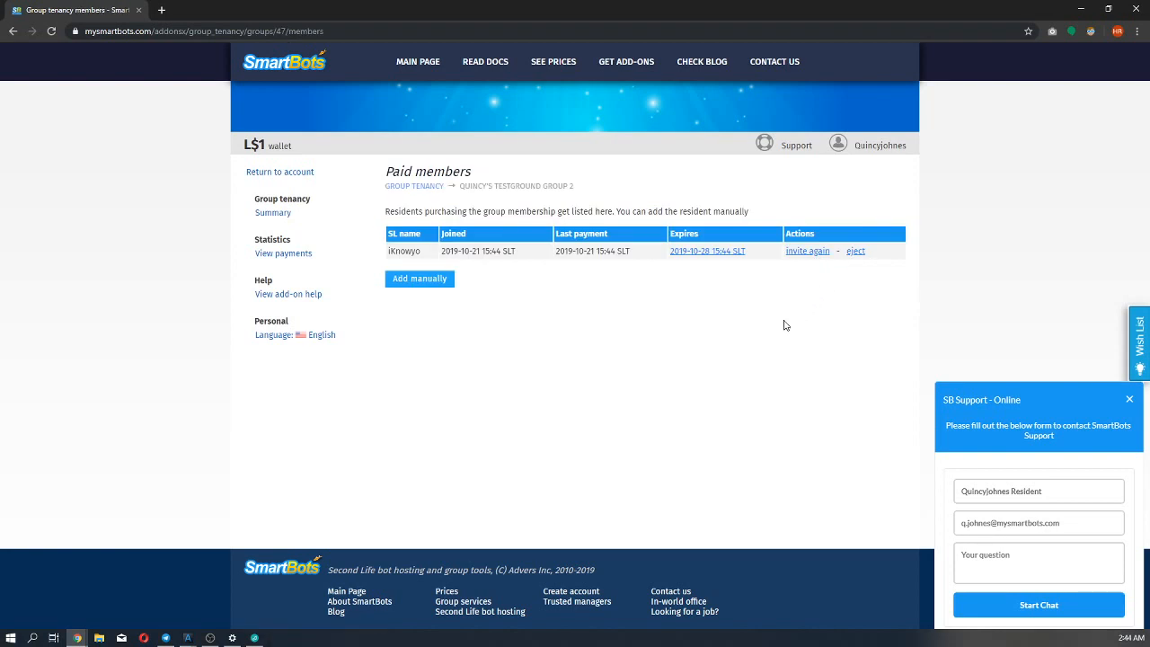
{"action": "left_click", "coordinate": [804, 254]}
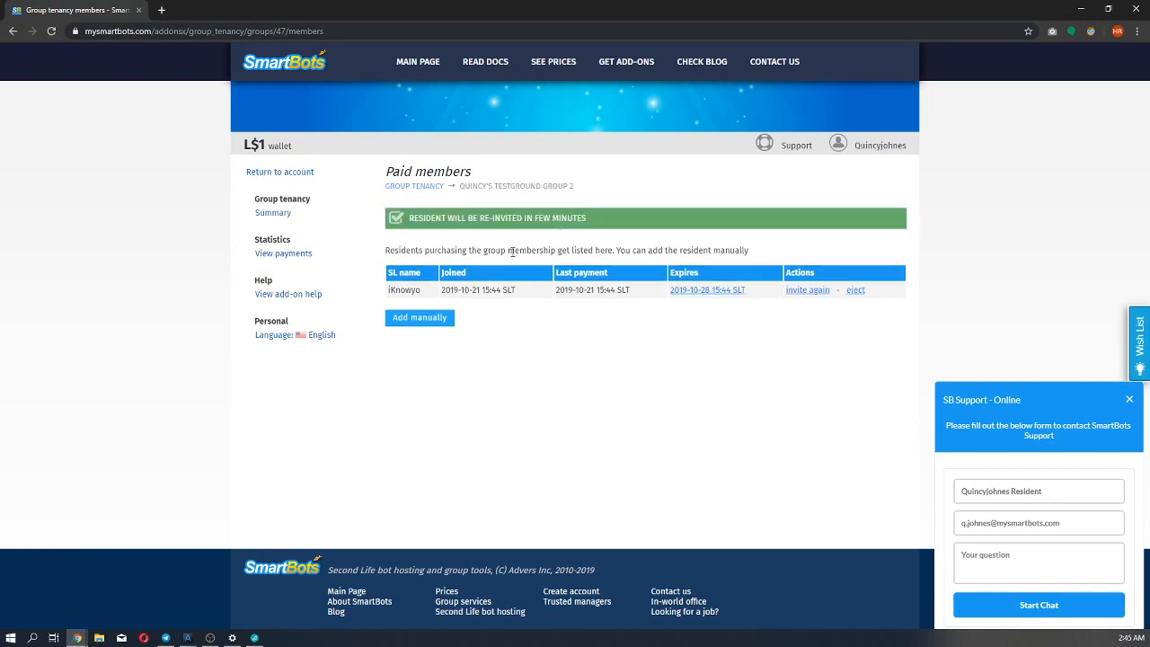
Switch to the member avatar's Alchemy window and try to accept the repeated group invitation.
{"action": "mouse_move", "coordinate": [200, 635]}
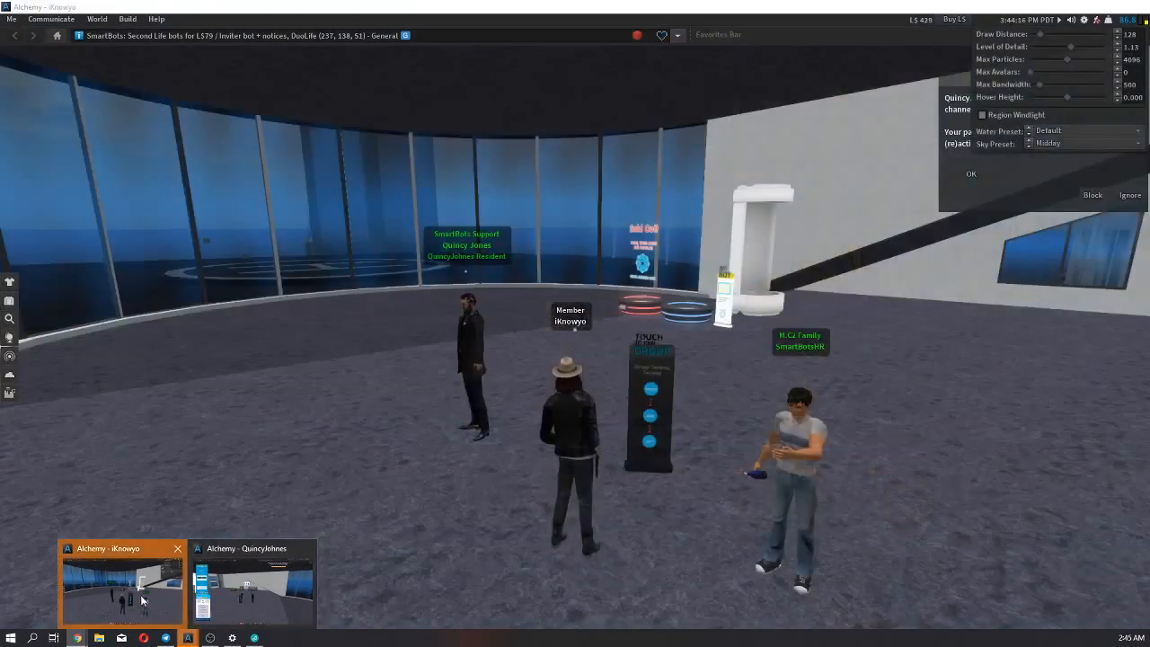
{"action": "left_click", "coordinate": [141, 600]}
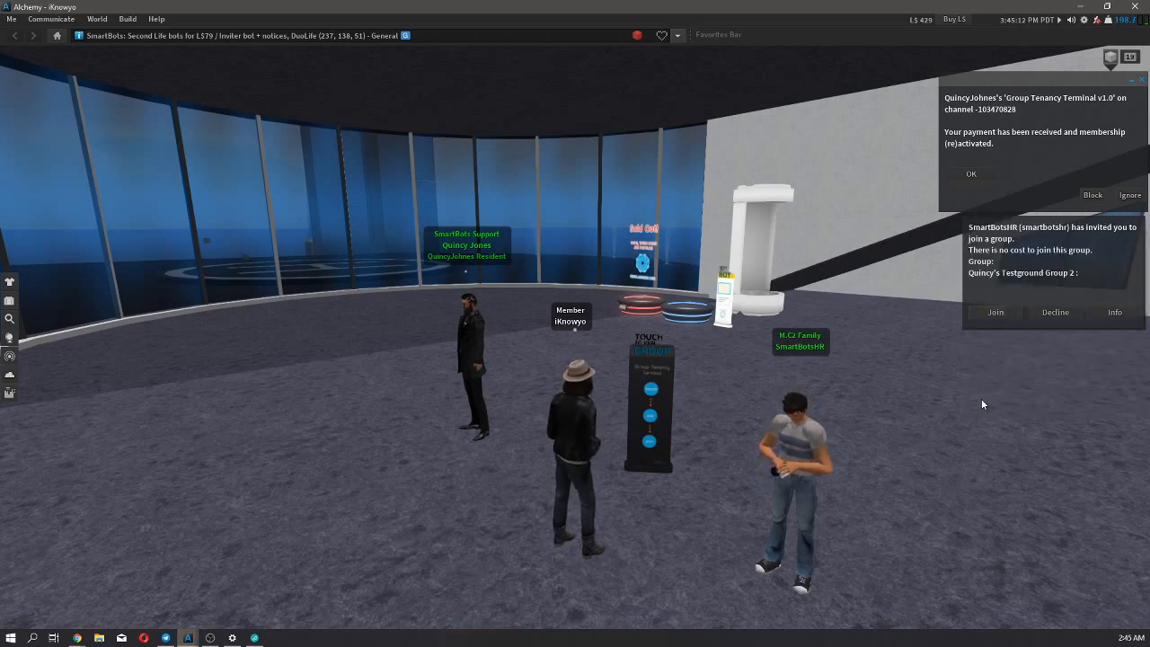
{"action": "left_click", "coordinate": [992, 316]}
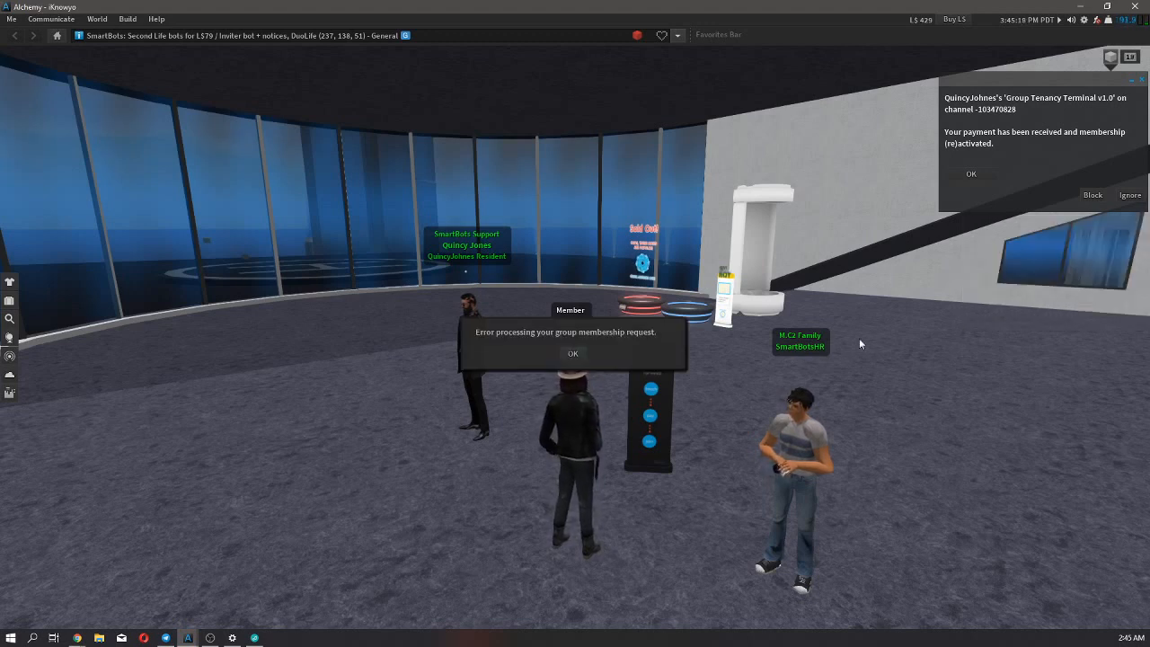
{"action": "left_click", "coordinate": [573, 354]}
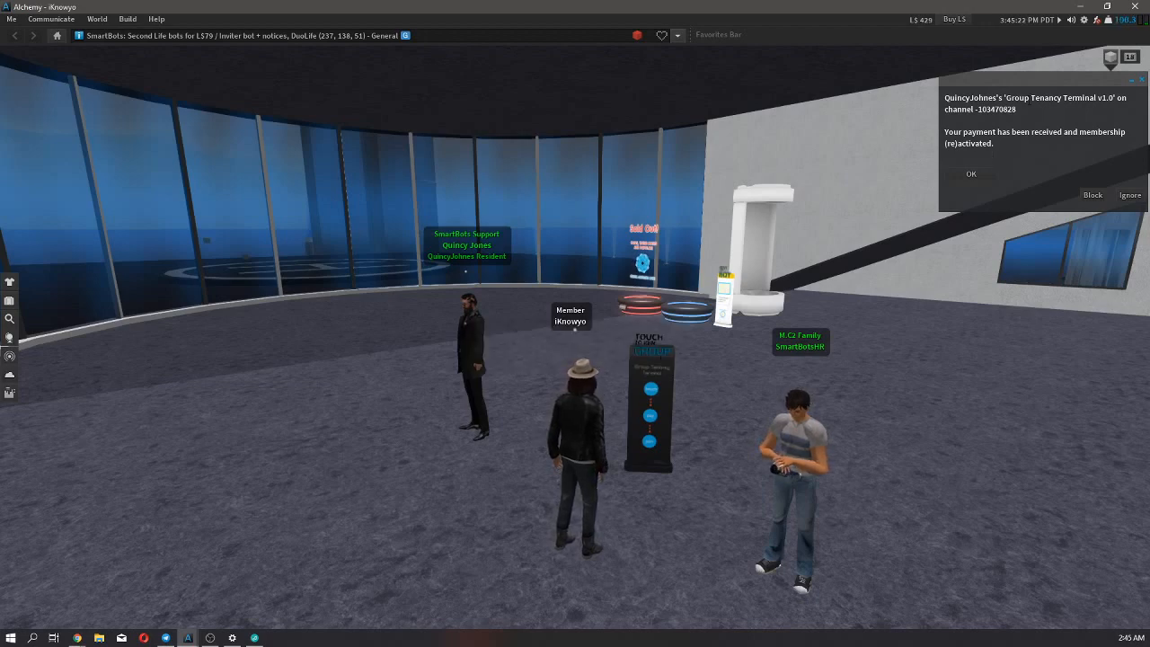
Switch to the browser, reopen the group's paid members list through the Group Tenancy overview, and eject the listed member.
{"action": "left_click", "coordinate": [1077, 6]}
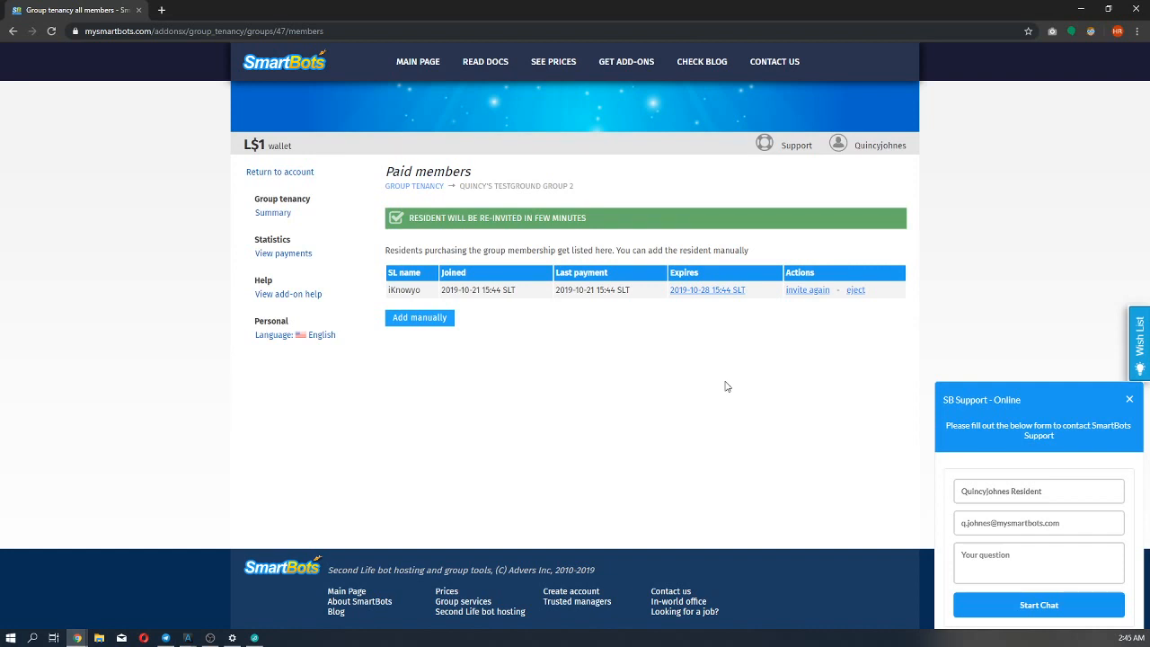
{"action": "left_click", "coordinate": [414, 186]}
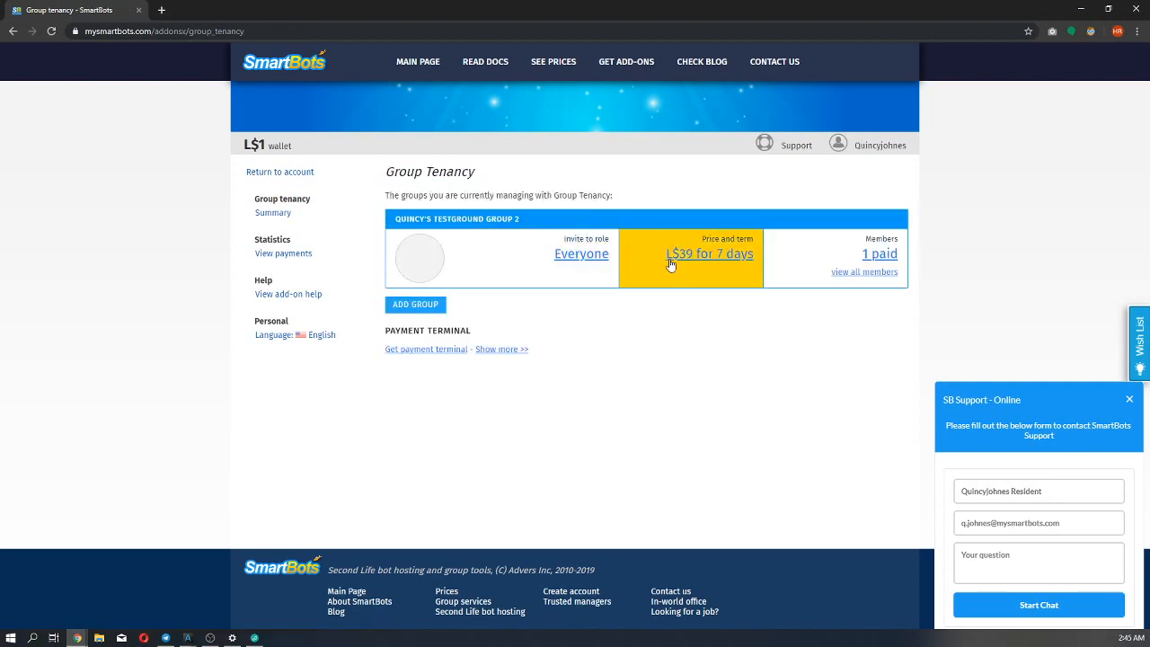
{"action": "left_click", "coordinate": [869, 258]}
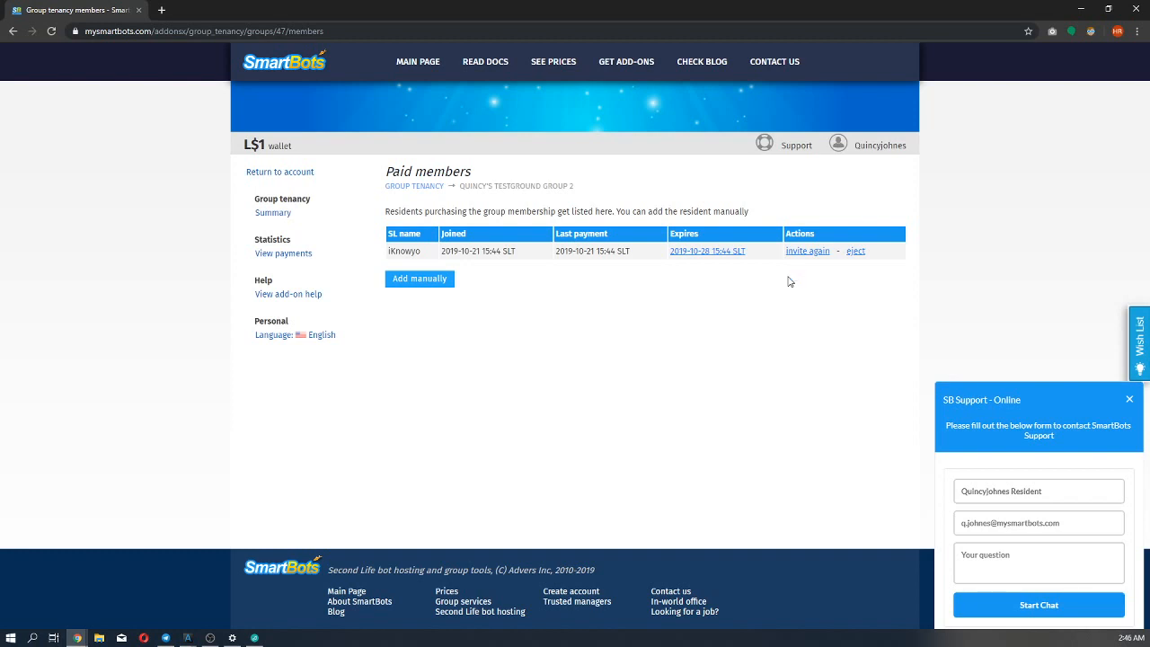
{"action": "left_click", "coordinate": [855, 252]}
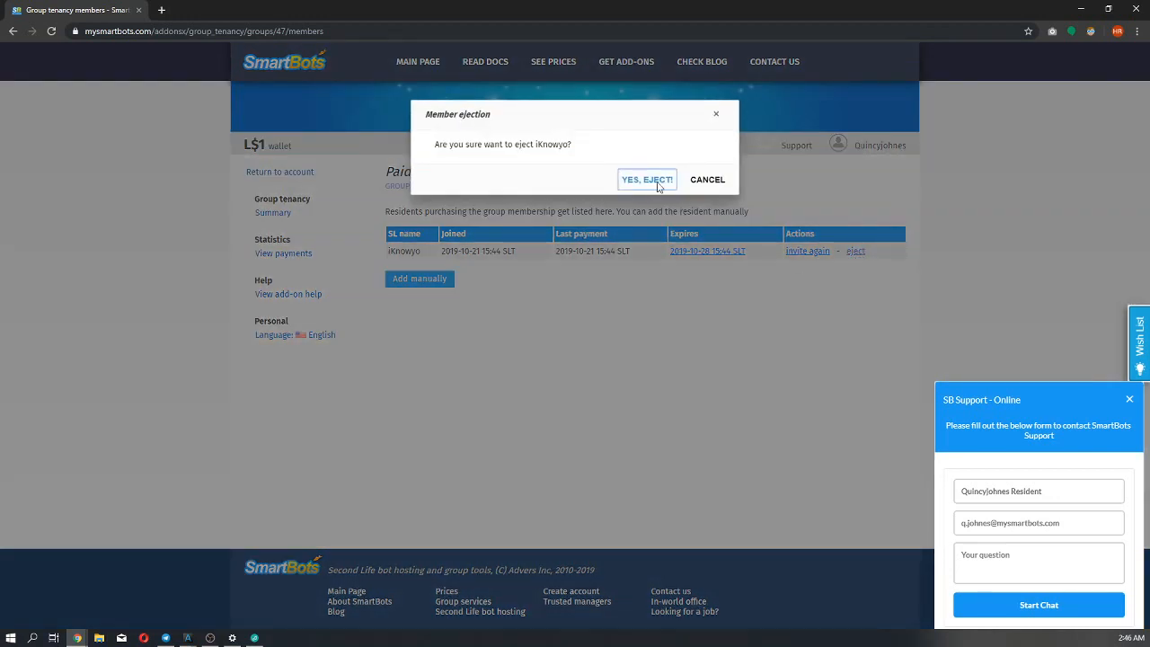
{"action": "left_click", "coordinate": [655, 181]}
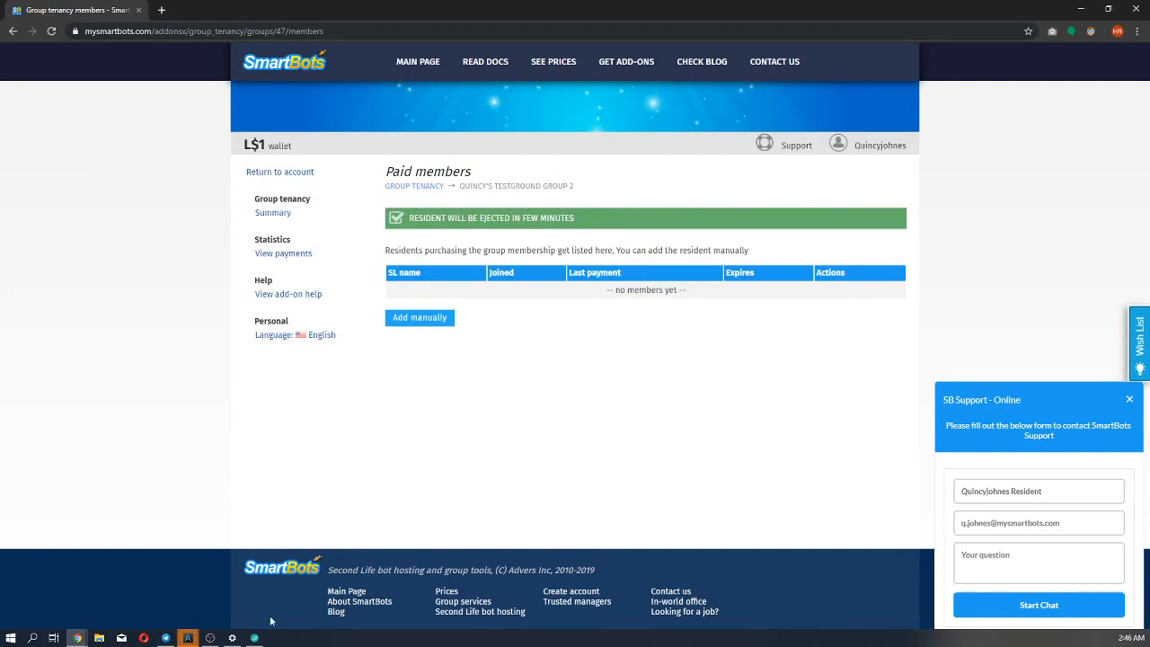
Switch to the member avatar's Alchemy window, read SmartBotsHR's message about the manual ejection, and close the conversation.
{"action": "mouse_move", "coordinate": [188, 638]}
{"action": "left_click", "coordinate": [151, 604]}
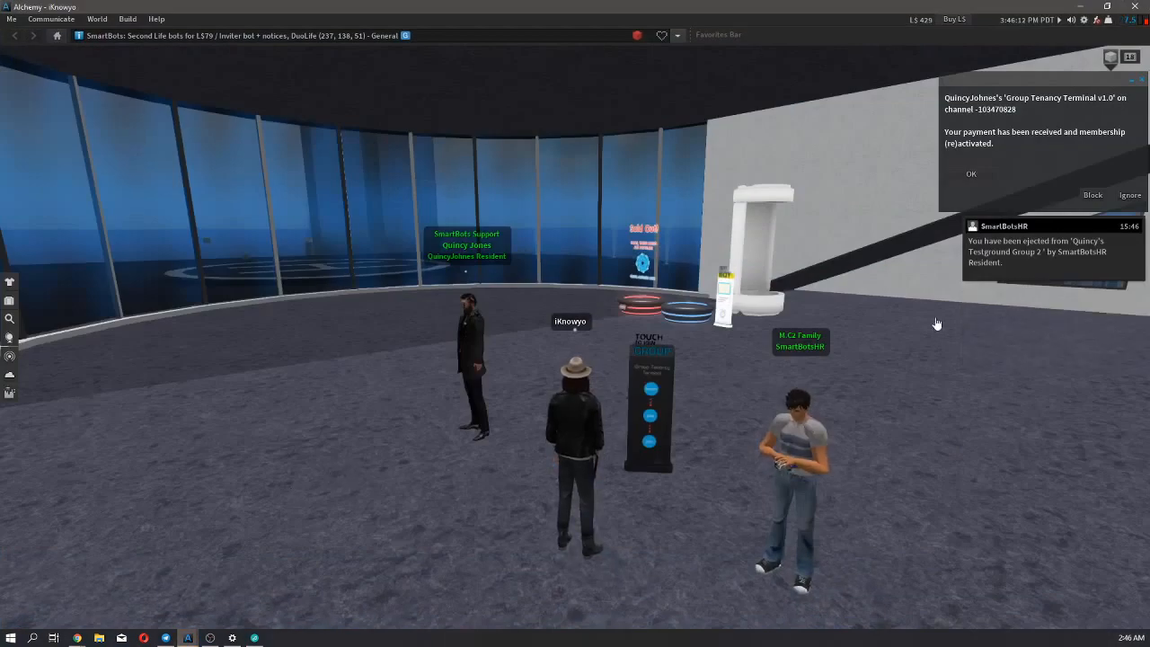
{"action": "left_click", "coordinate": [1001, 253]}
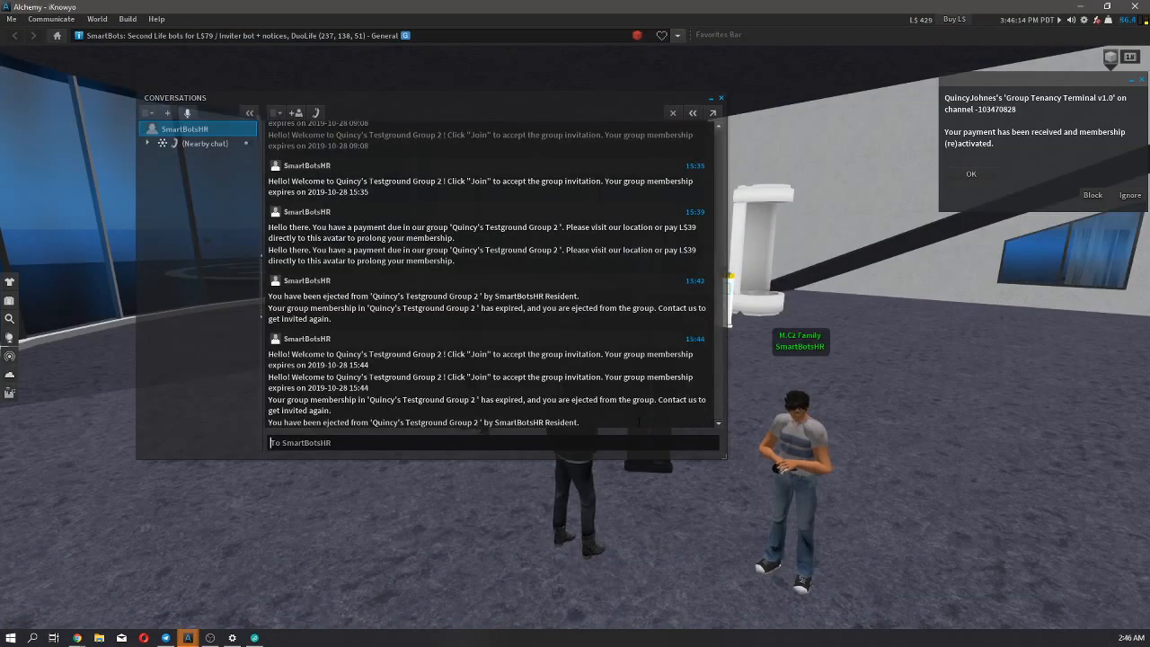
{"action": "left_click_drag", "start_coordinate": [638, 421], "coordinate": [306, 410]}
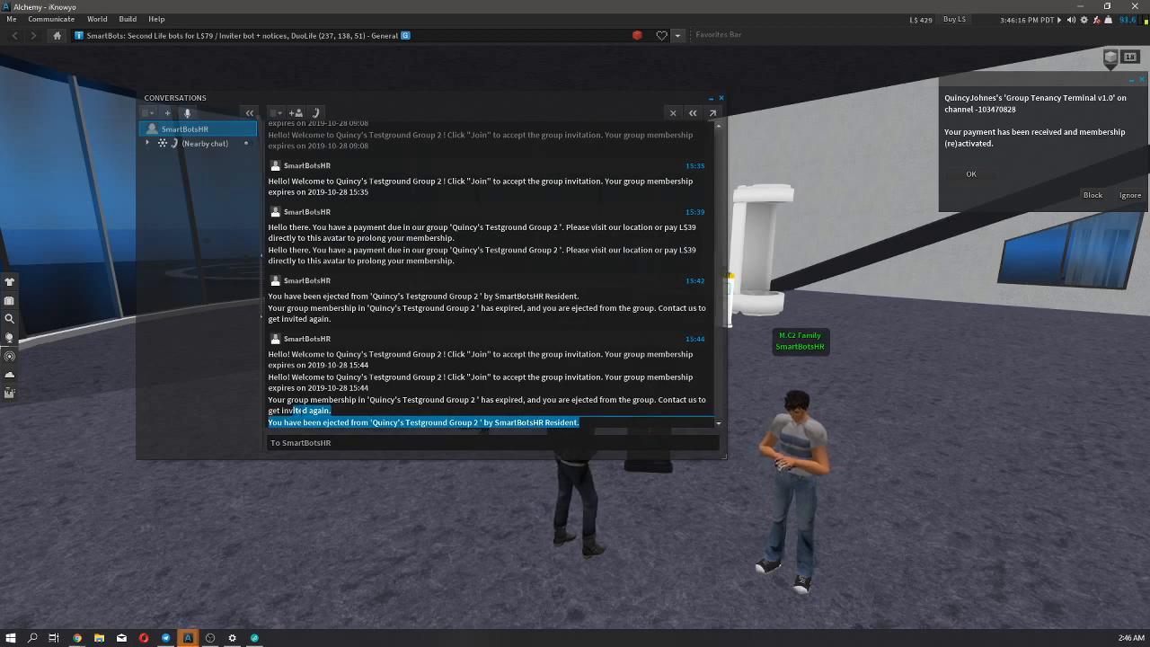
{"action": "left_click", "coordinate": [352, 422]}
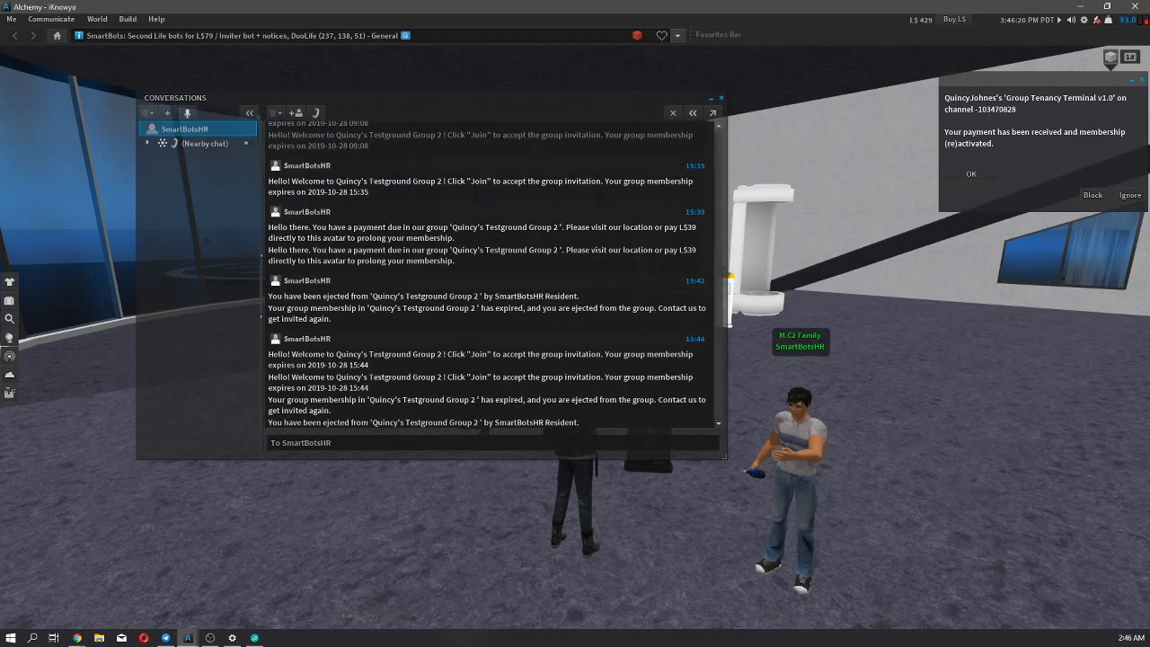
{"action": "left_click", "coordinate": [720, 97]}
{"action": "scroll", "coordinate": [530, 447], "scroll_direction": "down", "scroll_amount": 1}
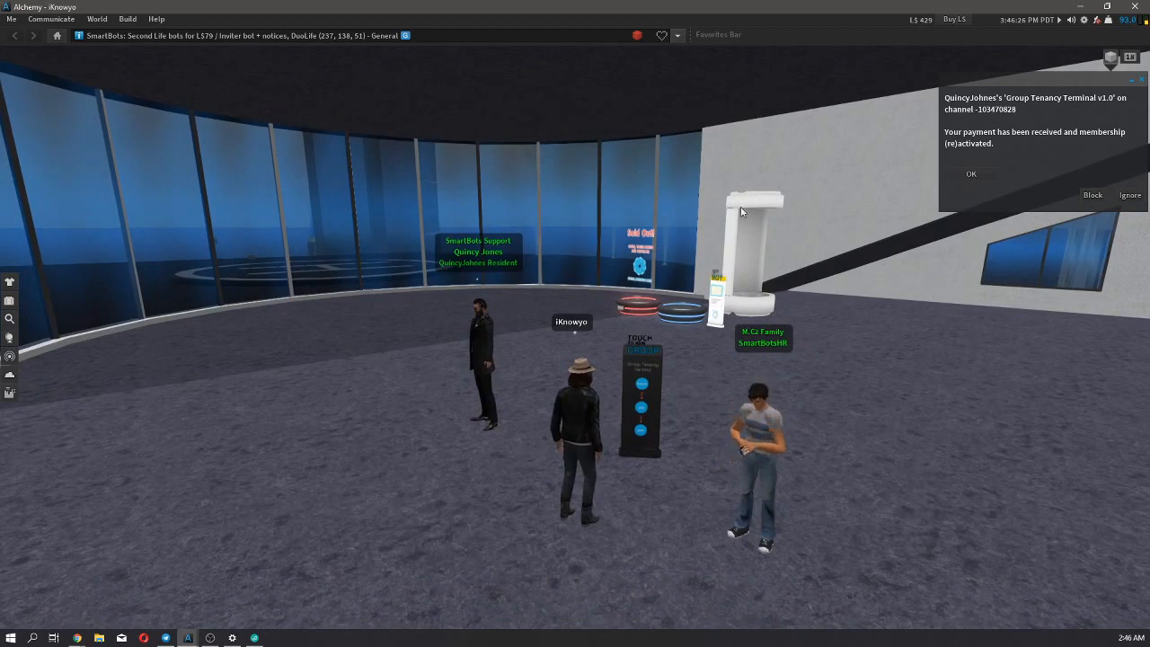
Return to the browser and open the Group Tenancy summary to check the paid members after the manual ejection.
{"action": "left_click", "coordinate": [1078, 8]}
{"action": "left_click", "coordinate": [271, 213]}
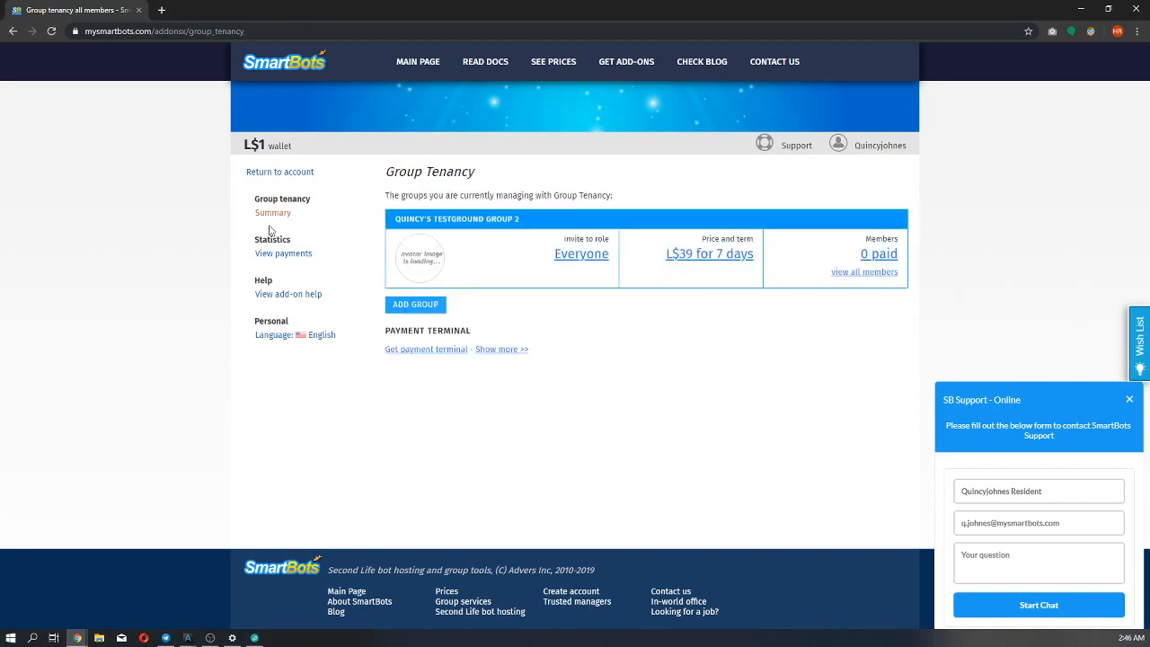
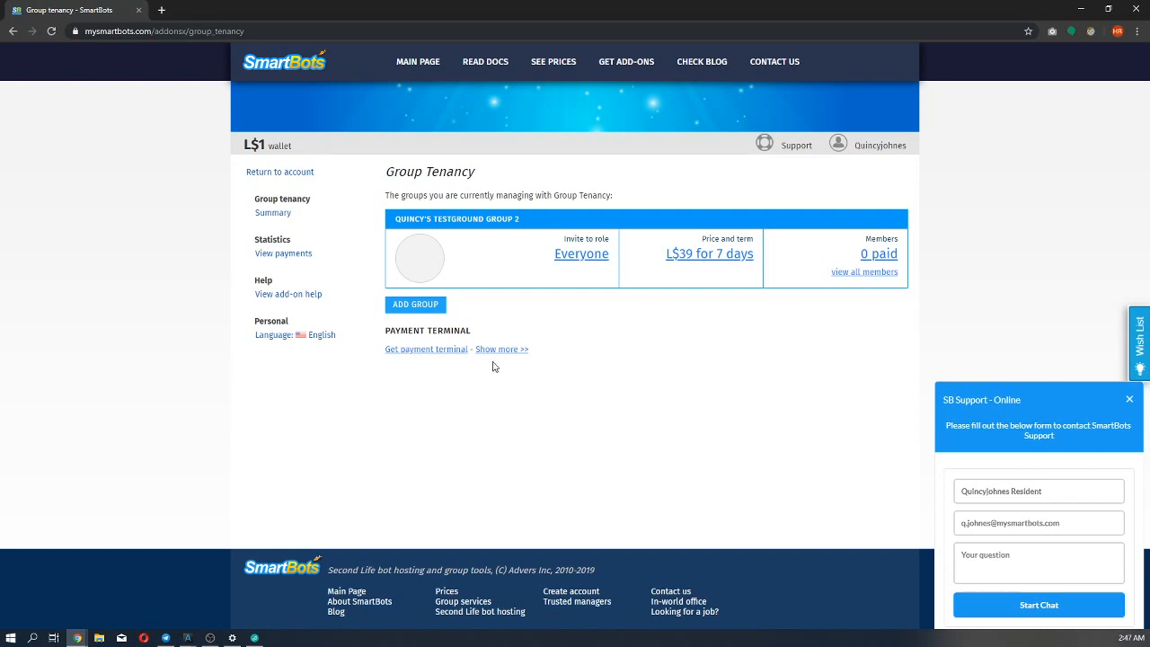
Open the settings of Testground Group 2, request its complete removal, cancel the confirmation, and return to the Group Tenancy overview.
{"action": "left_click", "coordinate": [564, 285]}
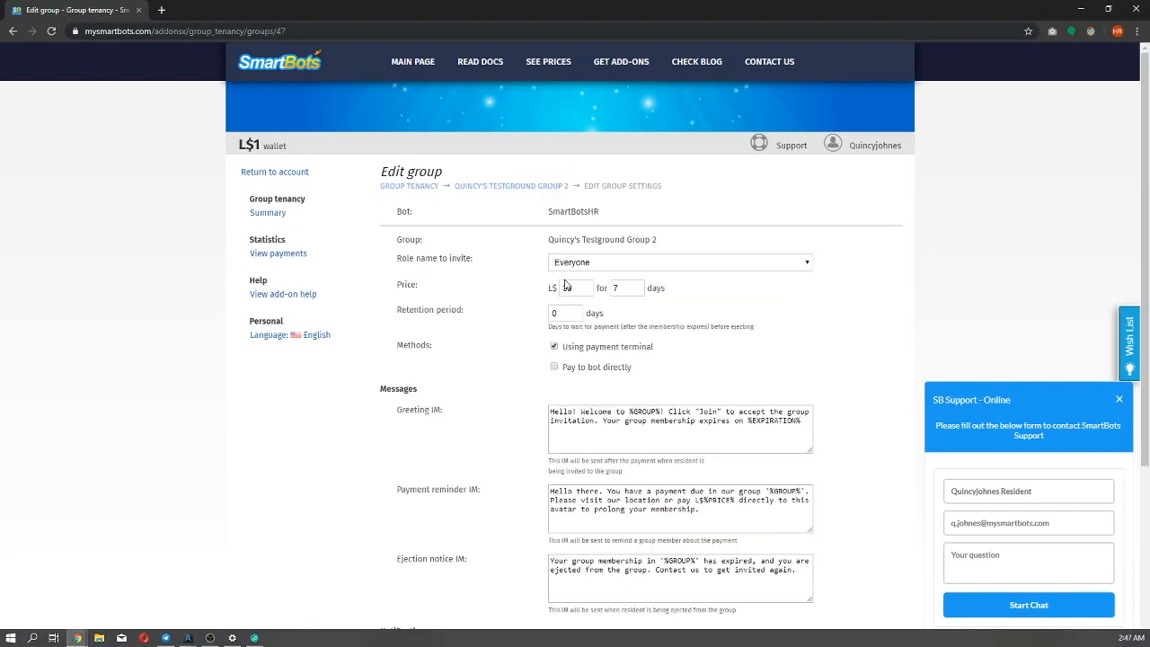
{"action": "scroll", "coordinate": [564, 285], "scroll_direction": "down", "scroll_amount": 2}
{"action": "scroll", "coordinate": [565, 284], "scroll_direction": "down", "scroll_amount": 2}
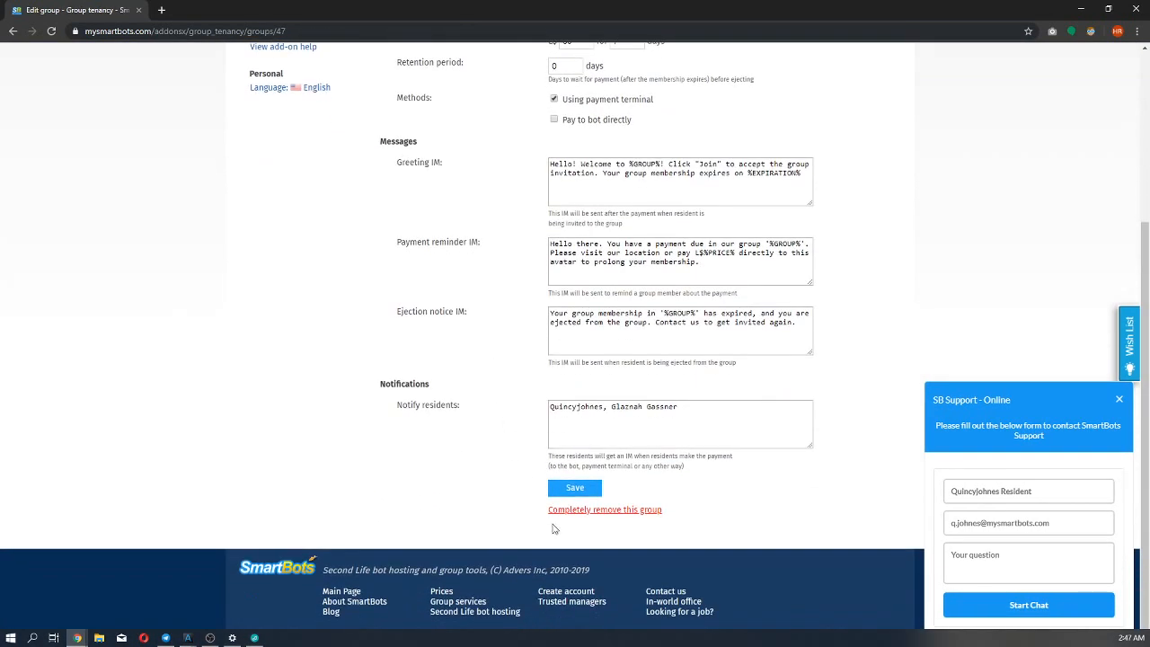
{"action": "left_click", "coordinate": [593, 511]}
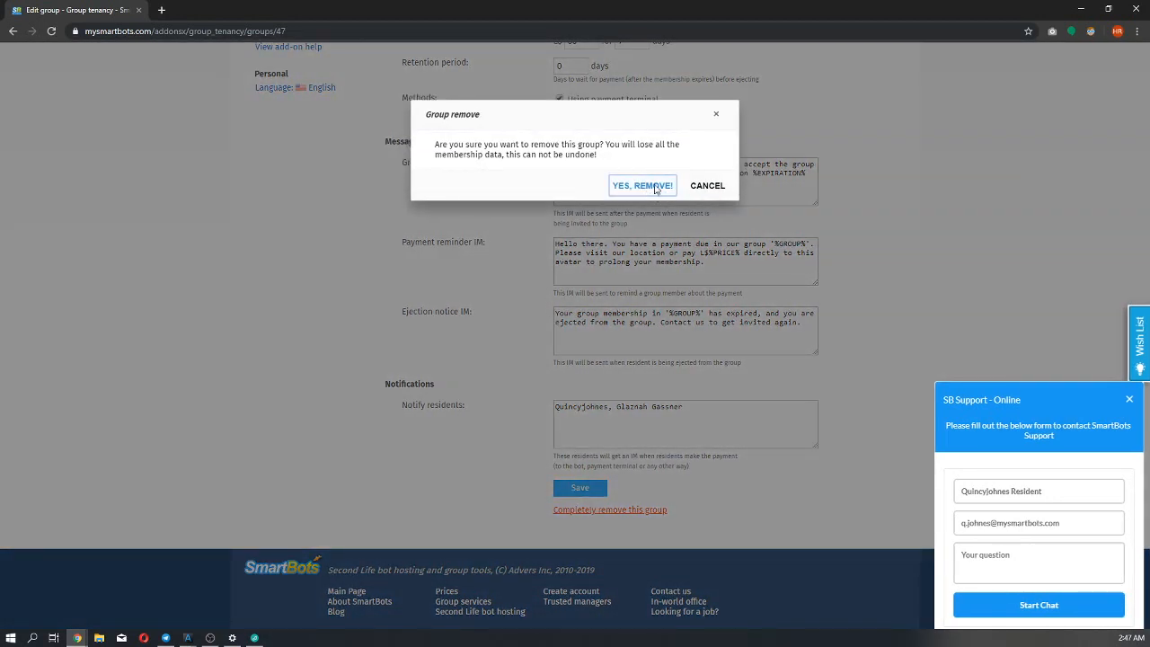
{"action": "left_click", "coordinate": [708, 187]}
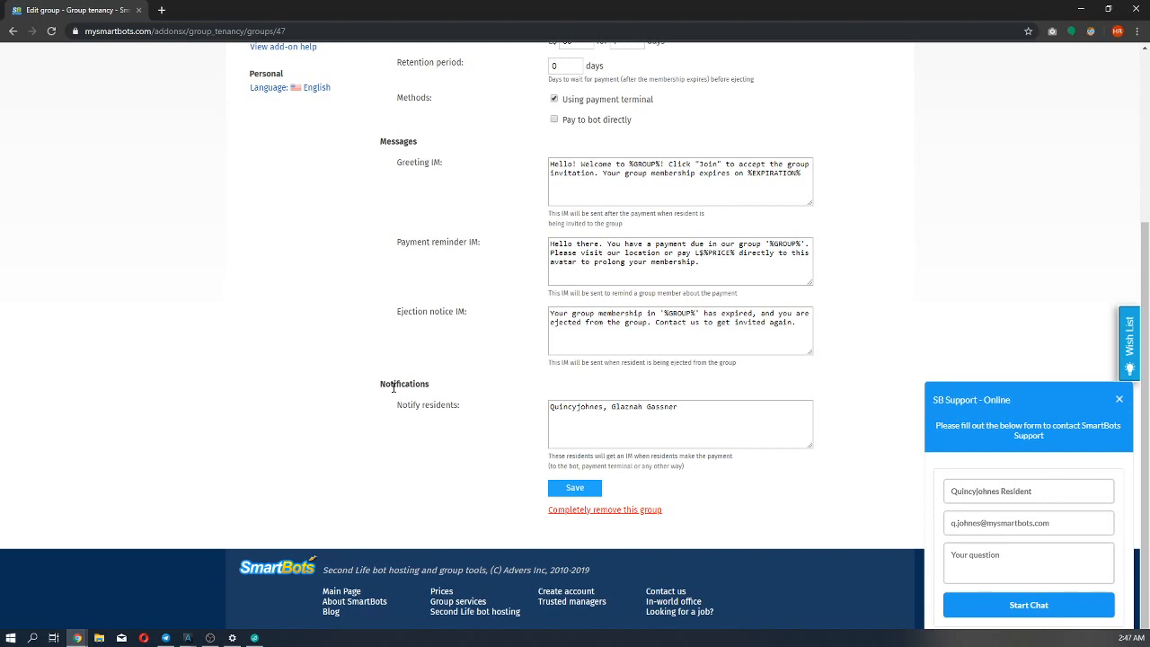
{"action": "scroll", "coordinate": [392, 386], "scroll_direction": "up", "scroll_amount": 3}
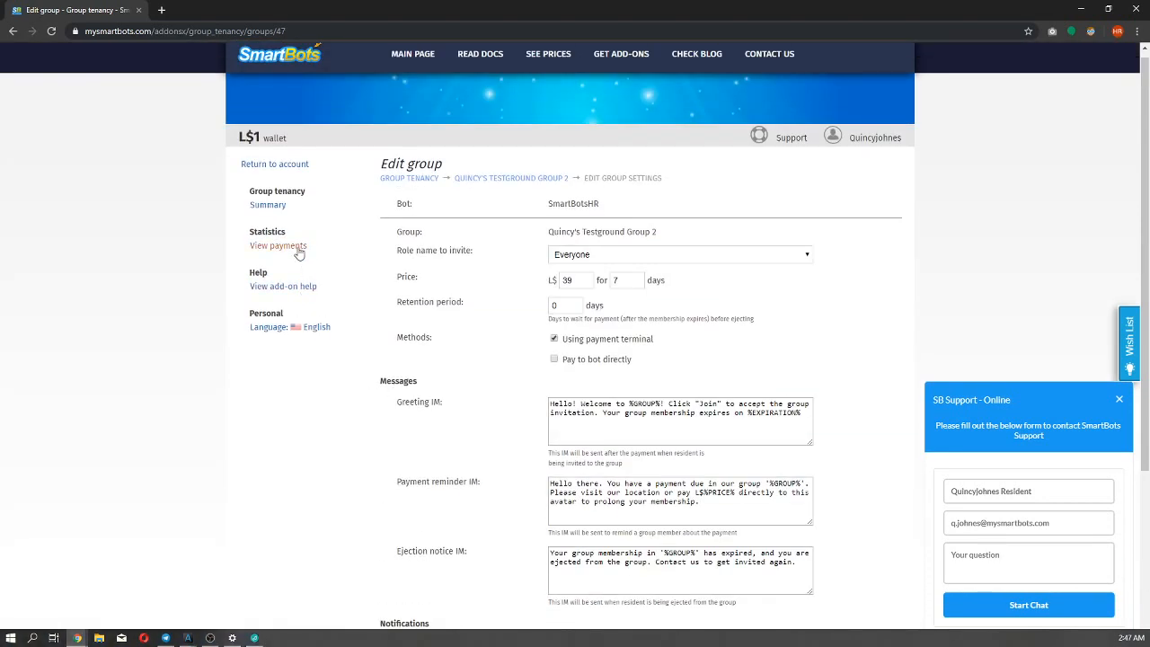
{"action": "left_click", "coordinate": [409, 178]}
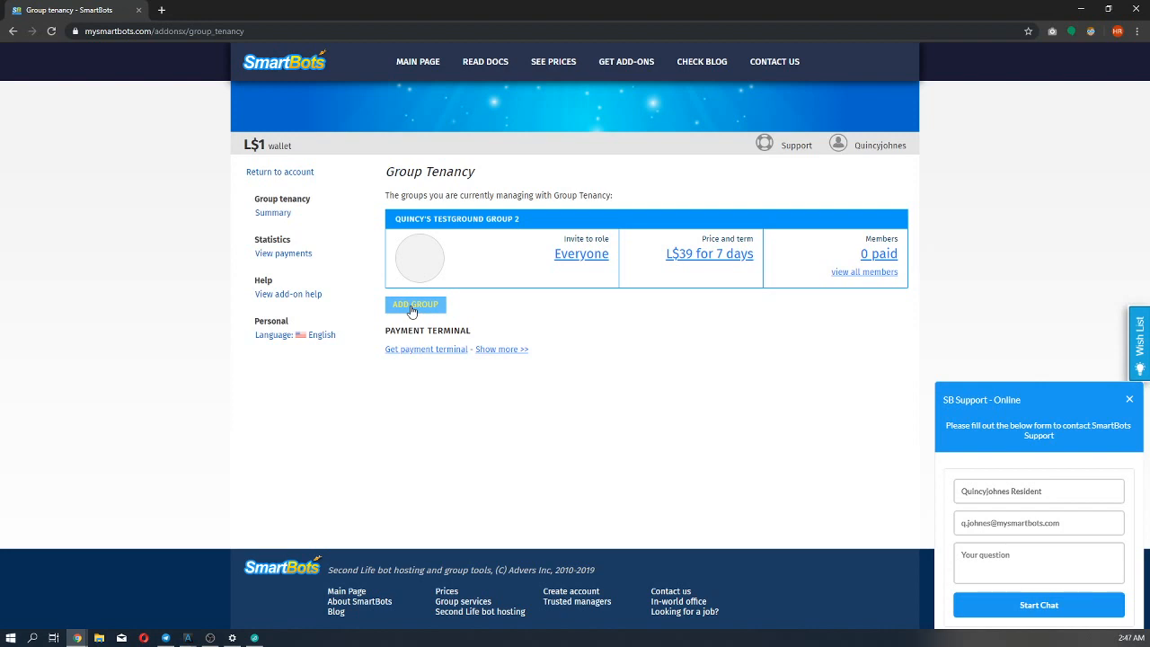
Set the membership price of Testground Group 2 to L$49 and save the group settings.
{"action": "left_click", "coordinate": [683, 271]}
{"action": "scroll", "coordinate": [462, 403], "scroll_direction": "down", "scroll_amount": 2}
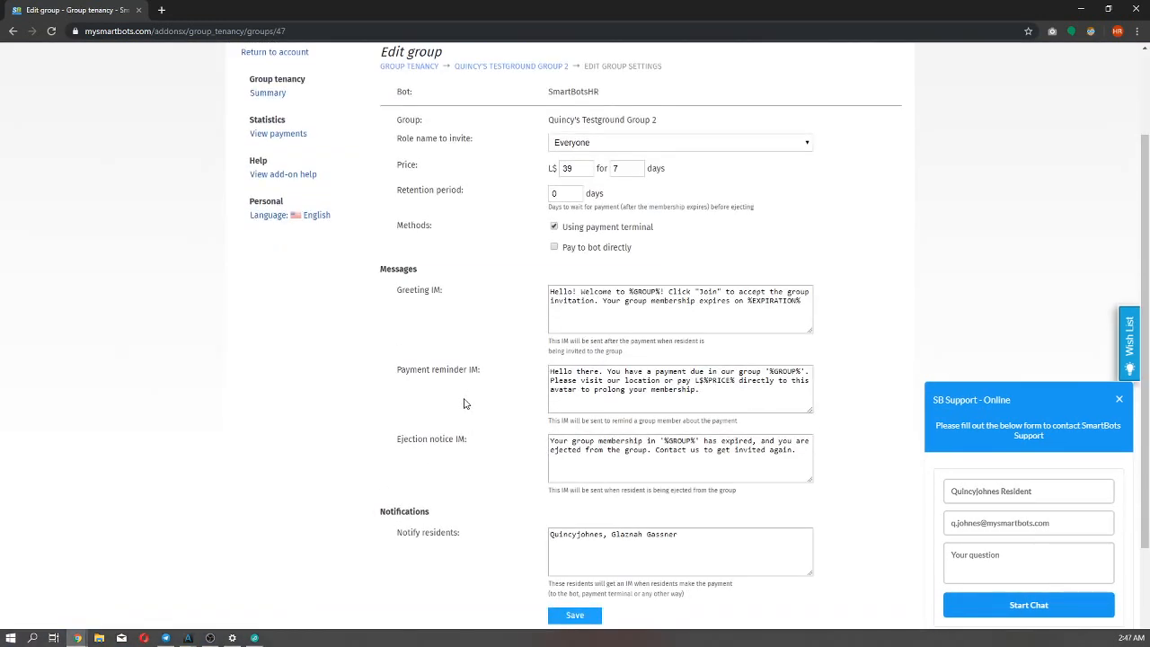
{"action": "scroll", "coordinate": [463, 403], "scroll_direction": "up", "scroll_amount": 2}
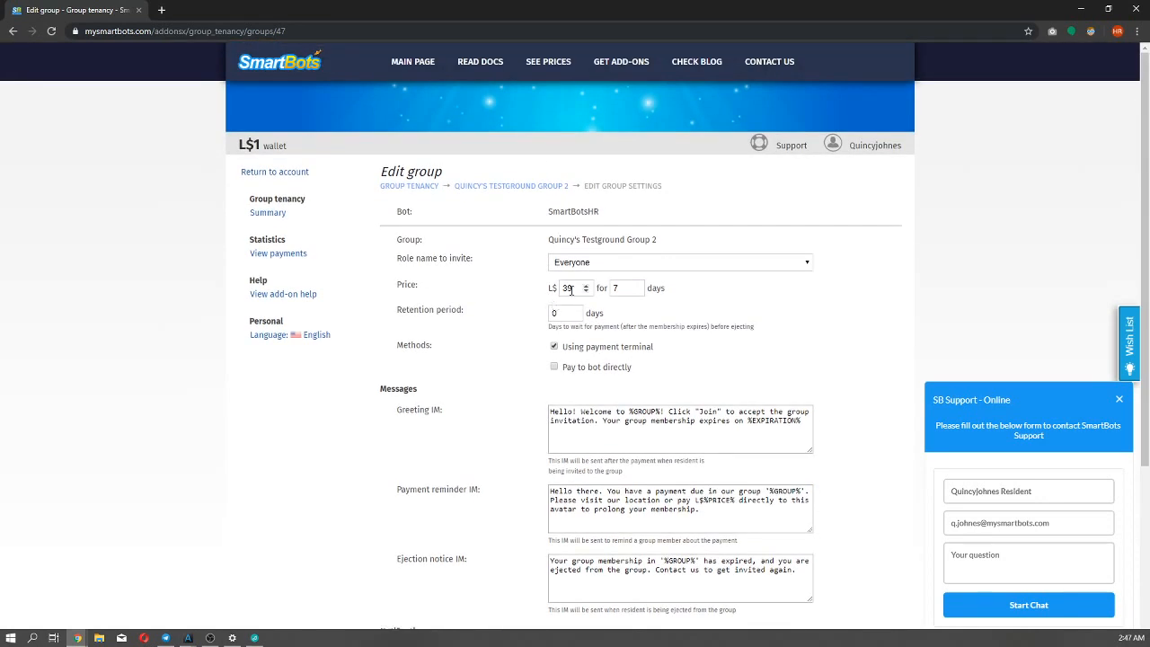
{"action": "left_click_drag", "start_coordinate": [574, 287], "coordinate": [552, 288]}
{"action": "scroll", "coordinate": [451, 361], "scroll_direction": "down", "scroll_amount": 3}
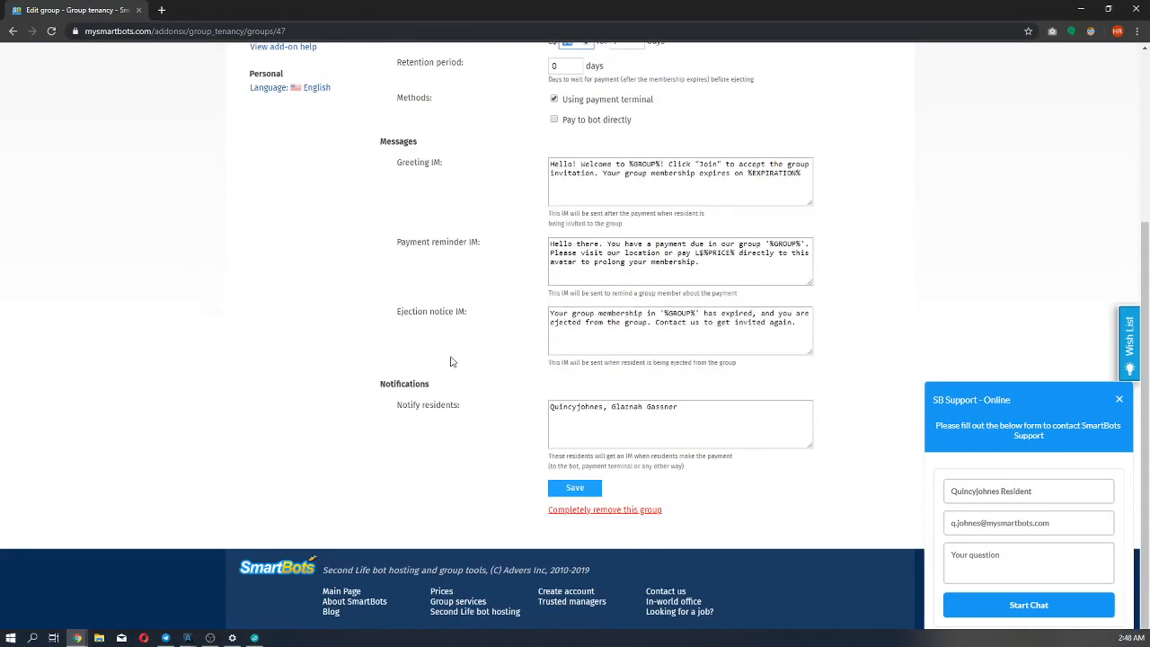
{"action": "scroll", "coordinate": [451, 361], "scroll_direction": "up", "scroll_amount": 2}
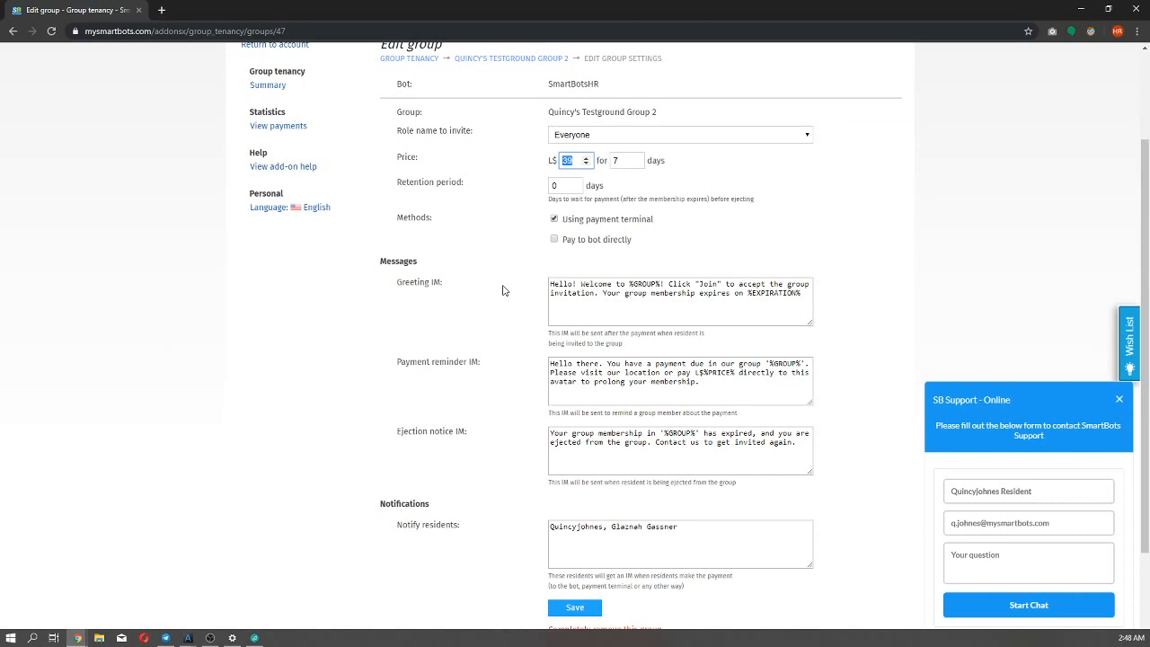
{"action": "type", "text": "4"}
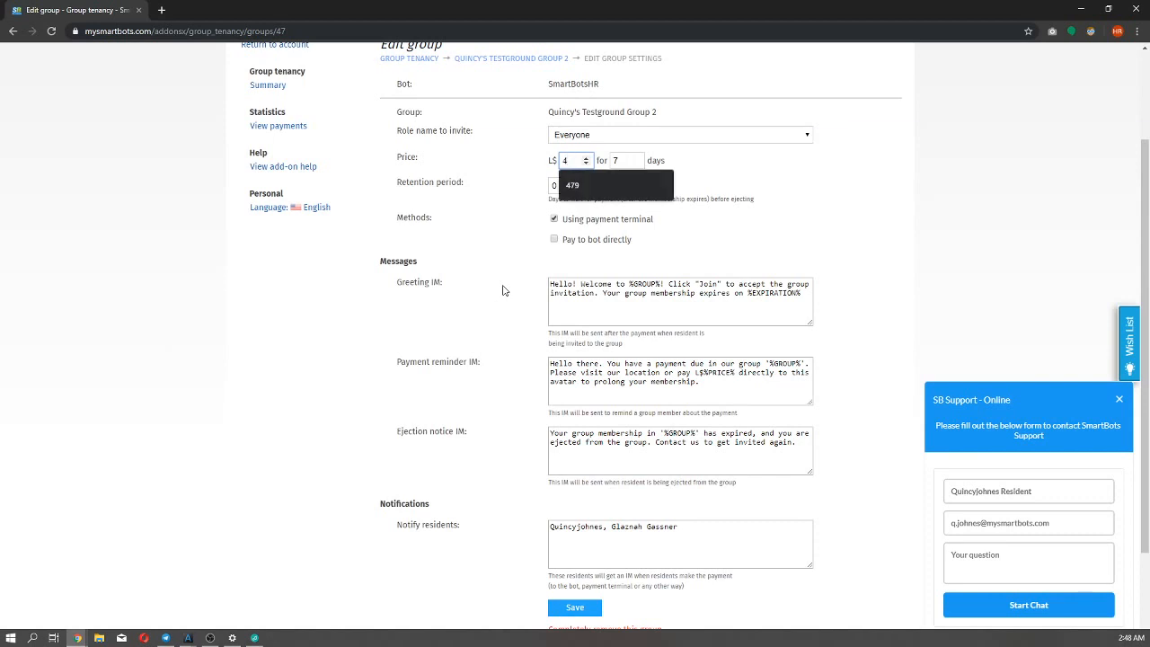
{"action": "type", "text": "9"}
{"action": "scroll", "coordinate": [503, 290], "scroll_direction": "down", "scroll_amount": 1}
{"action": "scroll", "coordinate": [503, 290], "scroll_direction": "up", "scroll_amount": 2}
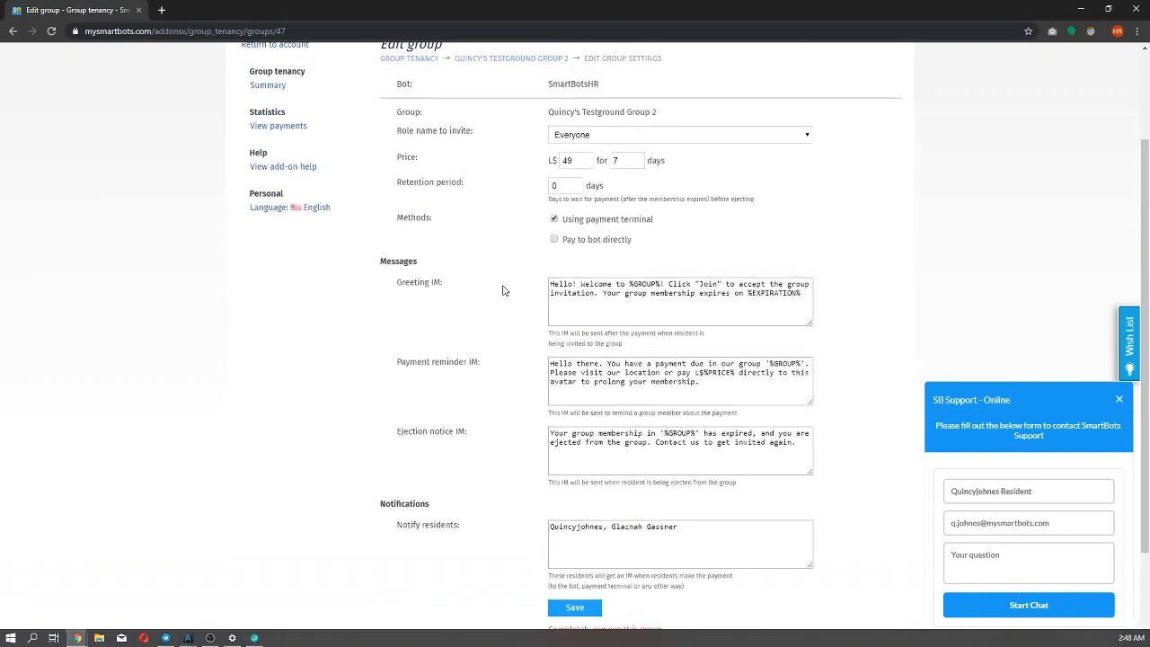
{"action": "scroll", "coordinate": [503, 290], "scroll_direction": "down", "scroll_amount": 3}
{"action": "scroll", "coordinate": [532, 451], "scroll_direction": "up", "scroll_amount": 4}
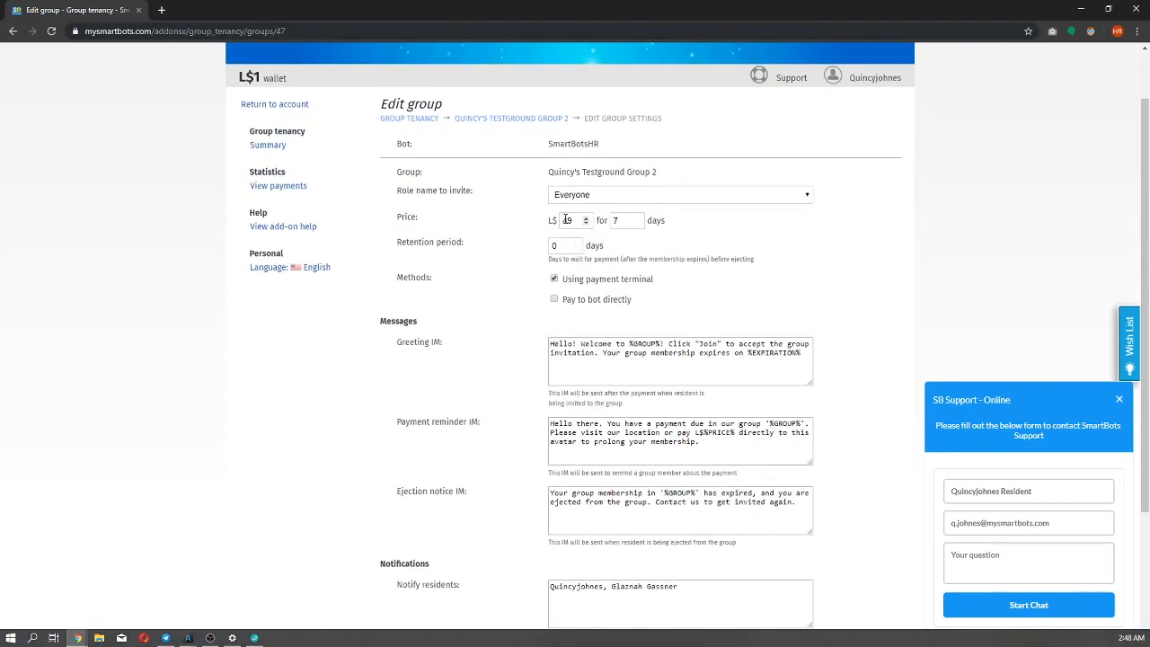
{"action": "scroll", "coordinate": [475, 291], "scroll_direction": "down", "scroll_amount": 1}
{"action": "scroll", "coordinate": [475, 291], "scroll_direction": "down", "scroll_amount": 1}
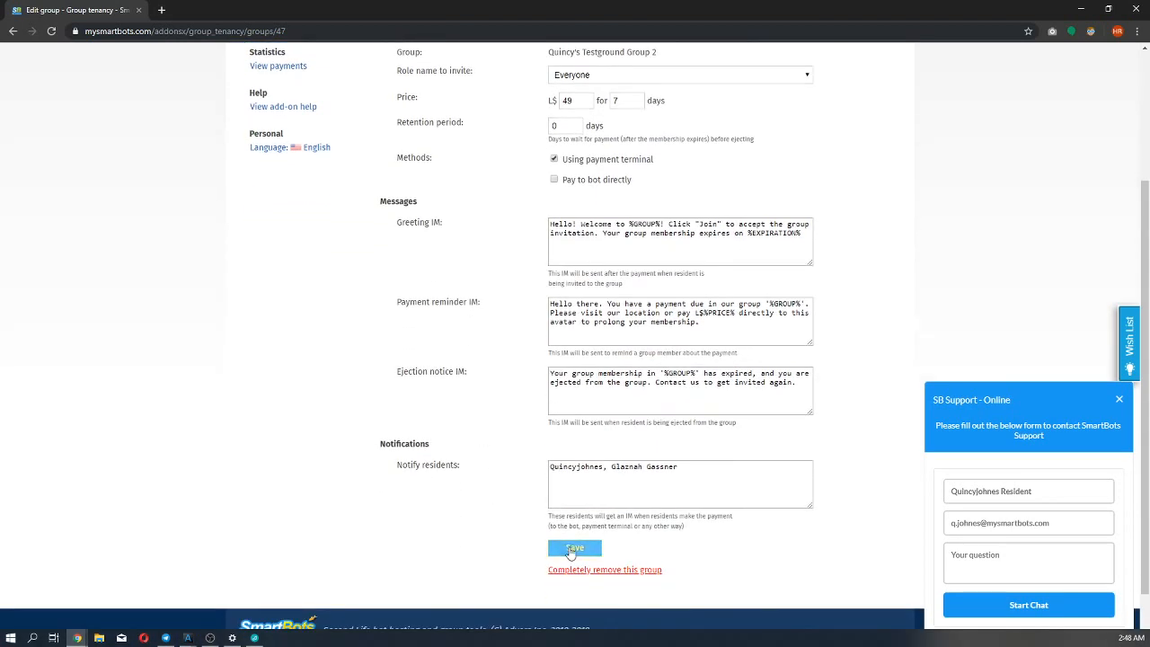
{"action": "left_click", "coordinate": [564, 555]}
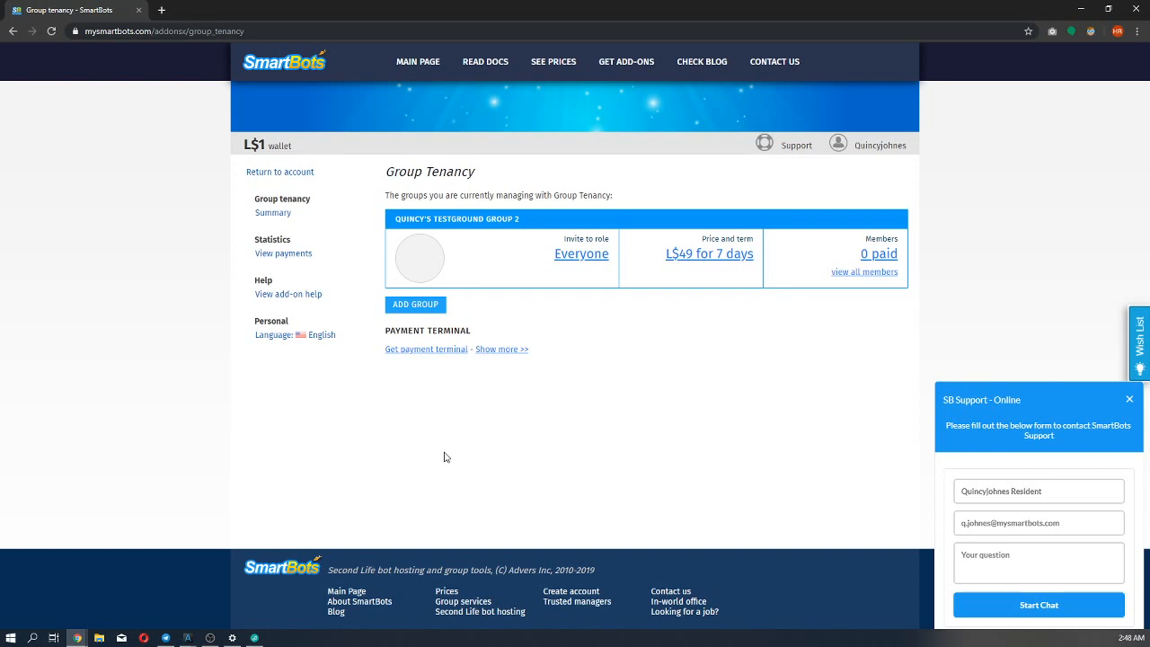
Start adding another tenancy group with SmartBotsHR as the bot, Testground Group as the group, and a price of L$89.
{"action": "left_click", "coordinate": [416, 303]}
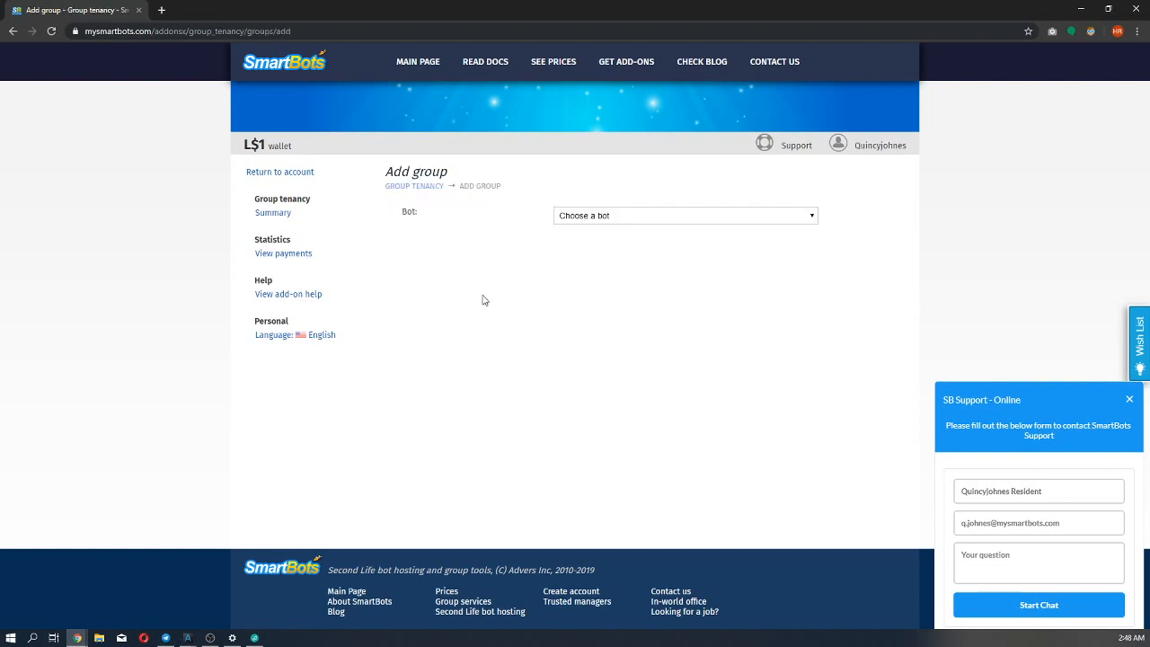
{"action": "left_click", "coordinate": [615, 217]}
{"action": "left_click", "coordinate": [609, 238]}
{"action": "scroll", "coordinate": [542, 286], "scroll_direction": "down", "scroll_amount": 2}
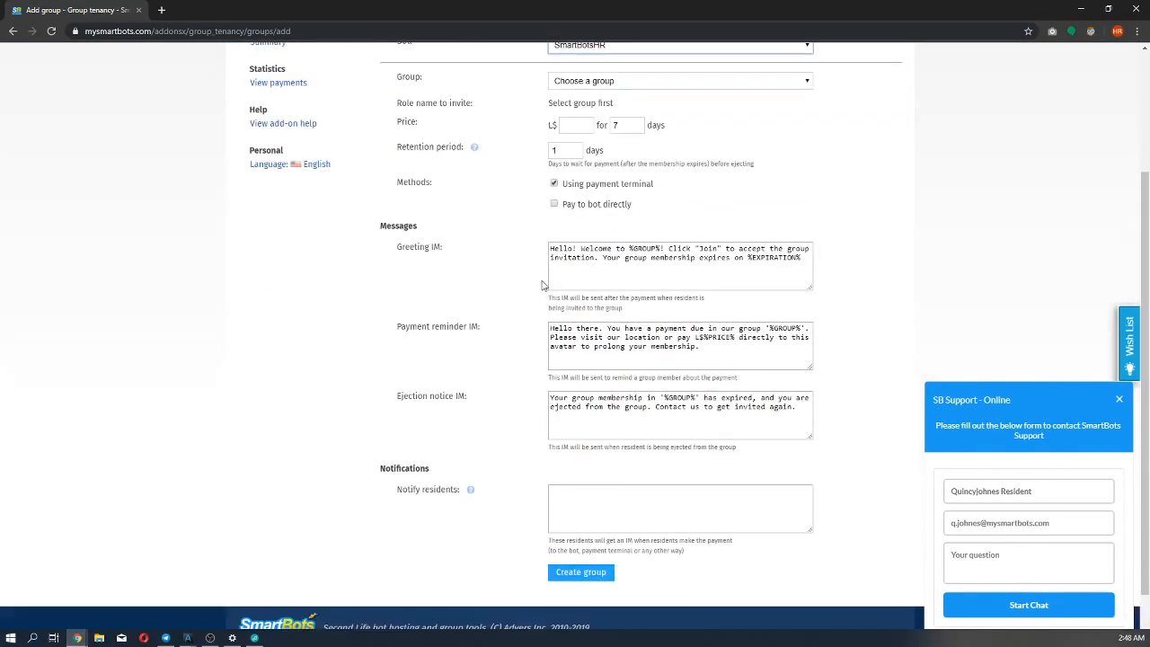
{"action": "scroll", "coordinate": [542, 285], "scroll_direction": "up", "scroll_amount": 1}
{"action": "left_click", "coordinate": [592, 131]}
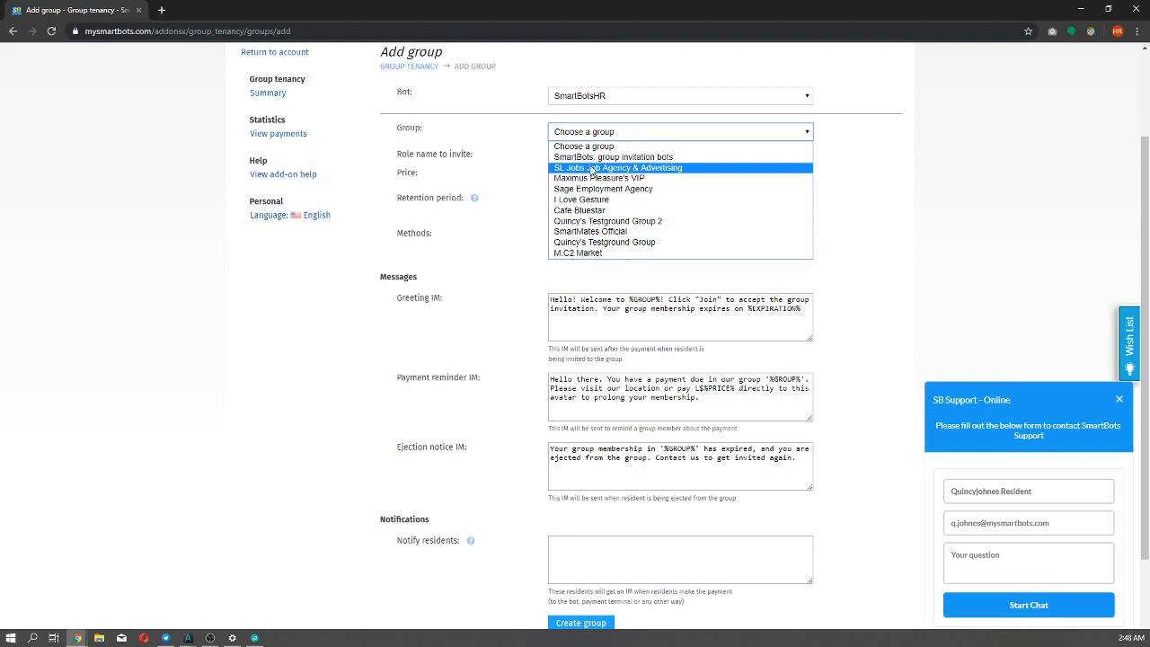
{"action": "left_click", "coordinate": [596, 242]}
{"action": "left_click", "coordinate": [567, 127]}
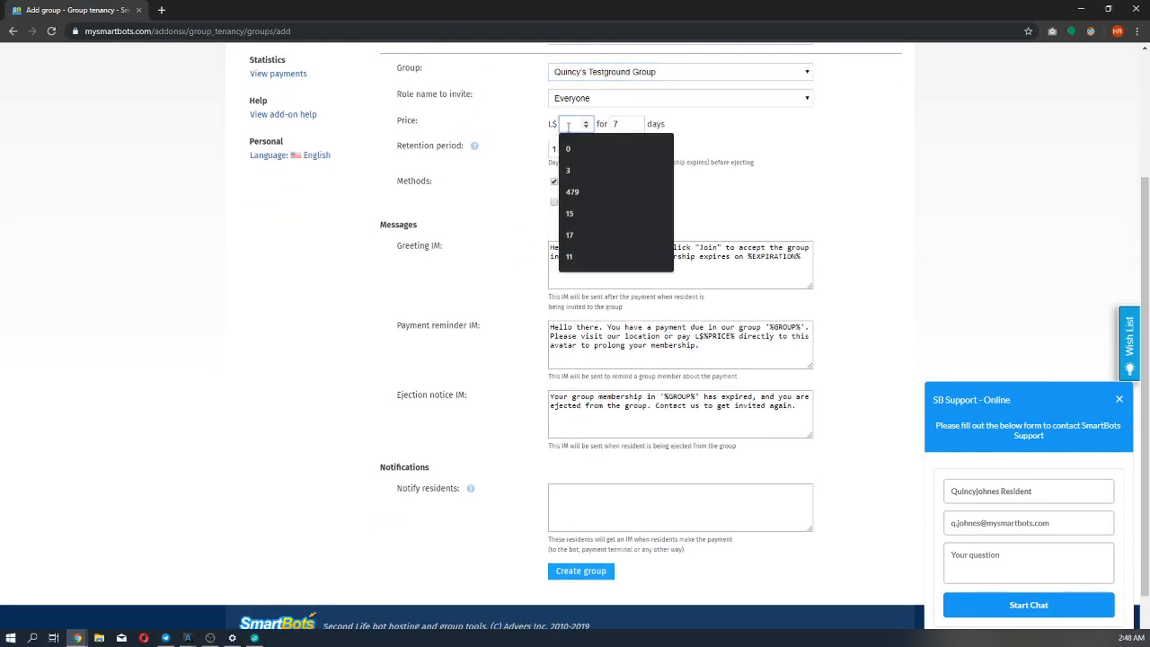
{"action": "type", "text": "89"}
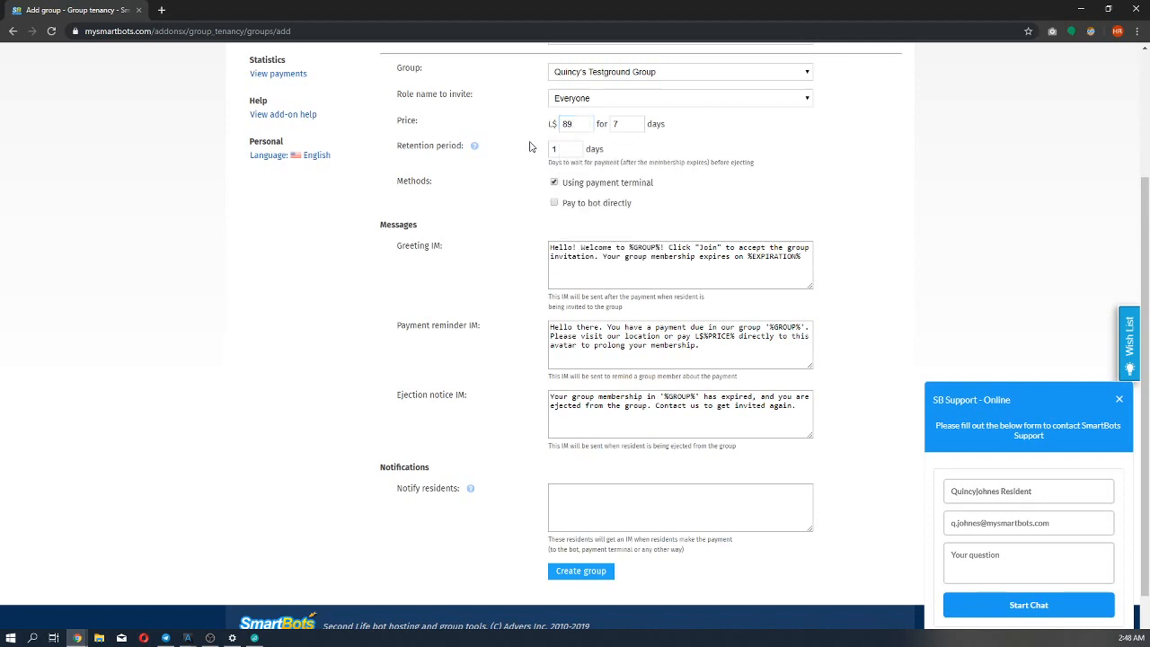
Review the new group's message templates, enter the owner's avatar name as the resident to notify, and create the group.
{"action": "scroll", "coordinate": [520, 148], "scroll_direction": "down", "scroll_amount": 1}
{"action": "scroll", "coordinate": [476, 223], "scroll_direction": "up", "scroll_amount": 2}
{"action": "scroll", "coordinate": [477, 229], "scroll_direction": "down", "scroll_amount": 2}
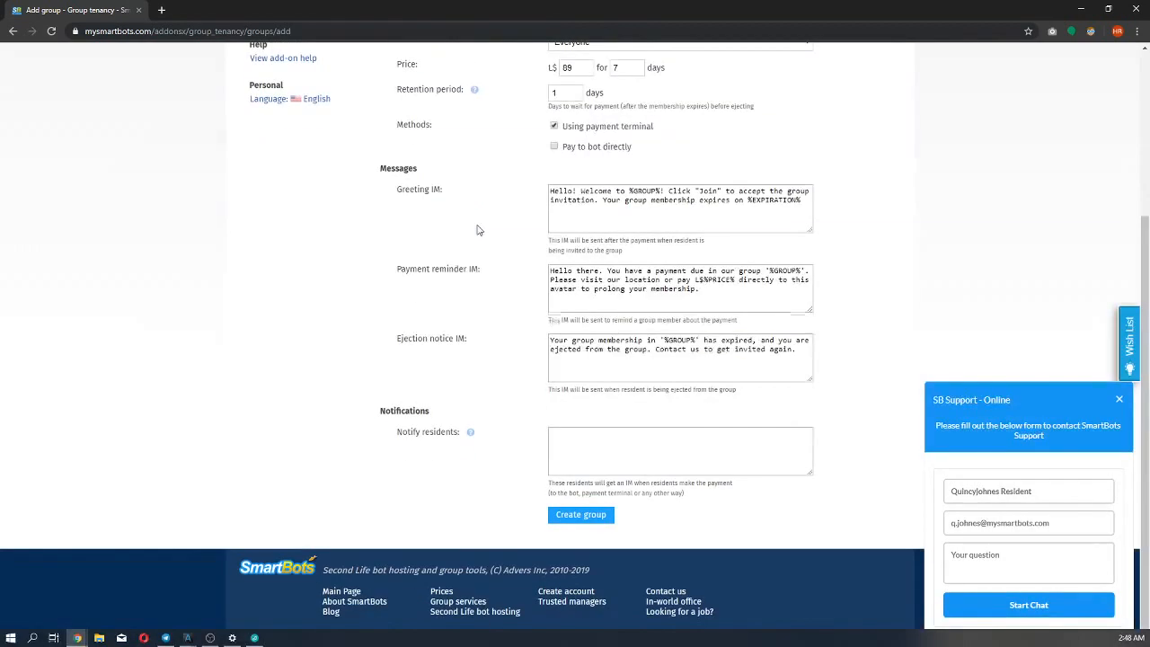
{"action": "left_click", "coordinate": [583, 200]}
{"action": "left_click", "coordinate": [601, 266]}
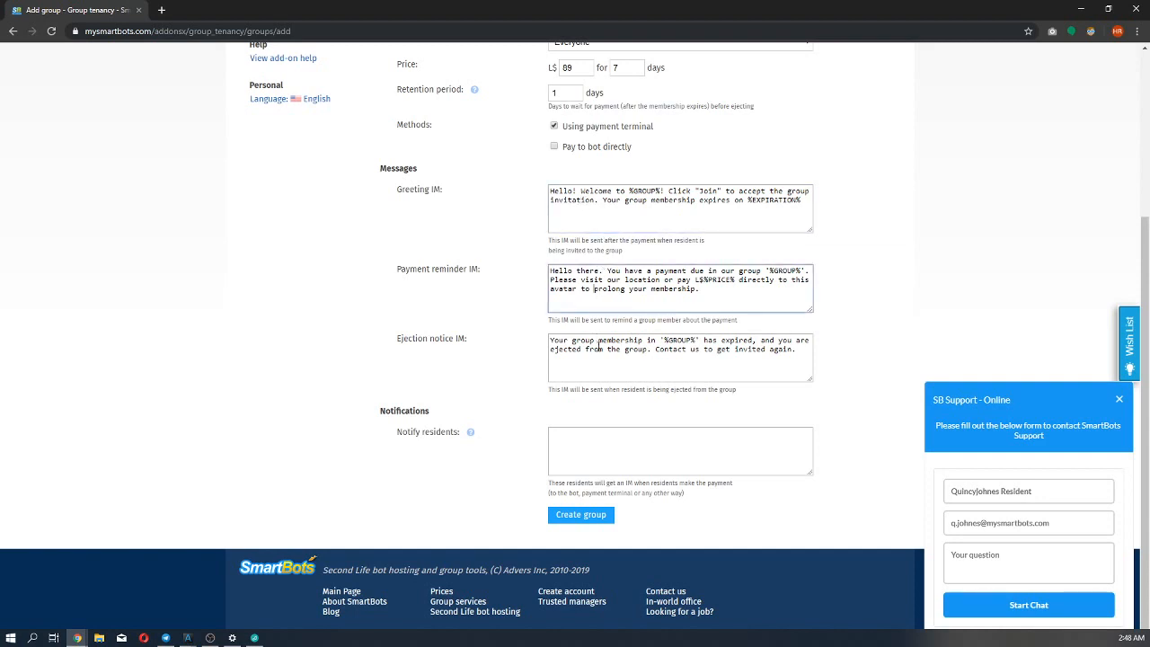
{"action": "left_click", "coordinate": [601, 348]}
{"action": "left_click", "coordinate": [558, 439]}
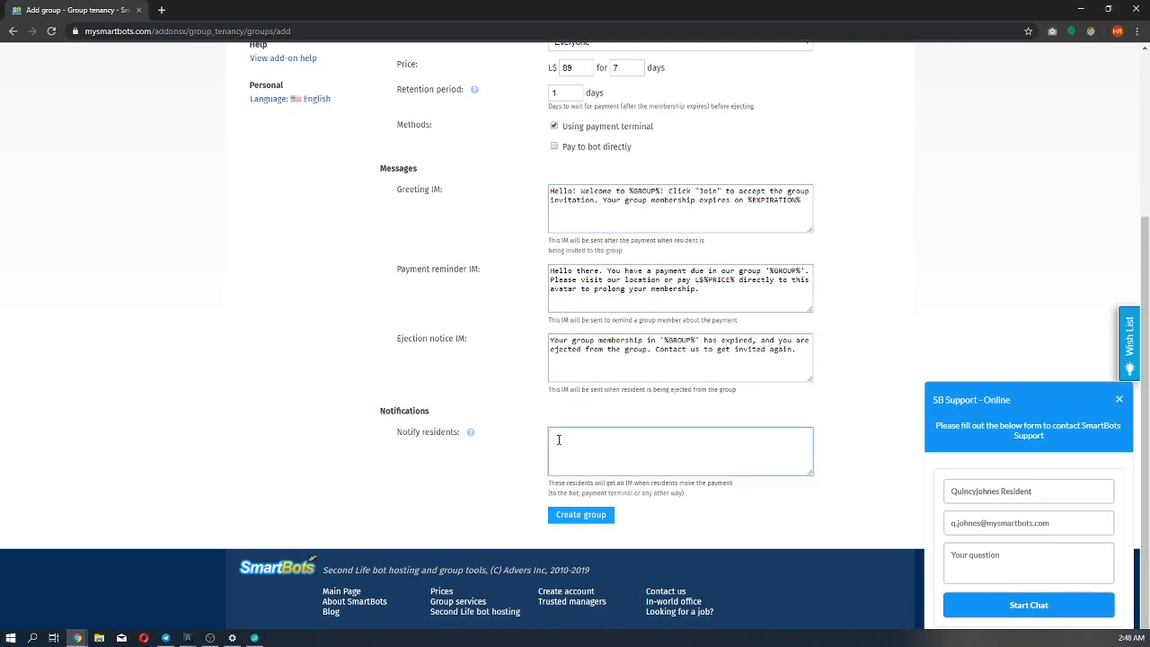
{"action": "type", "text": "Quincyjohnes"}
{"action": "key", "text": "BackSpace"}
{"action": "left_click", "coordinate": [564, 519]}
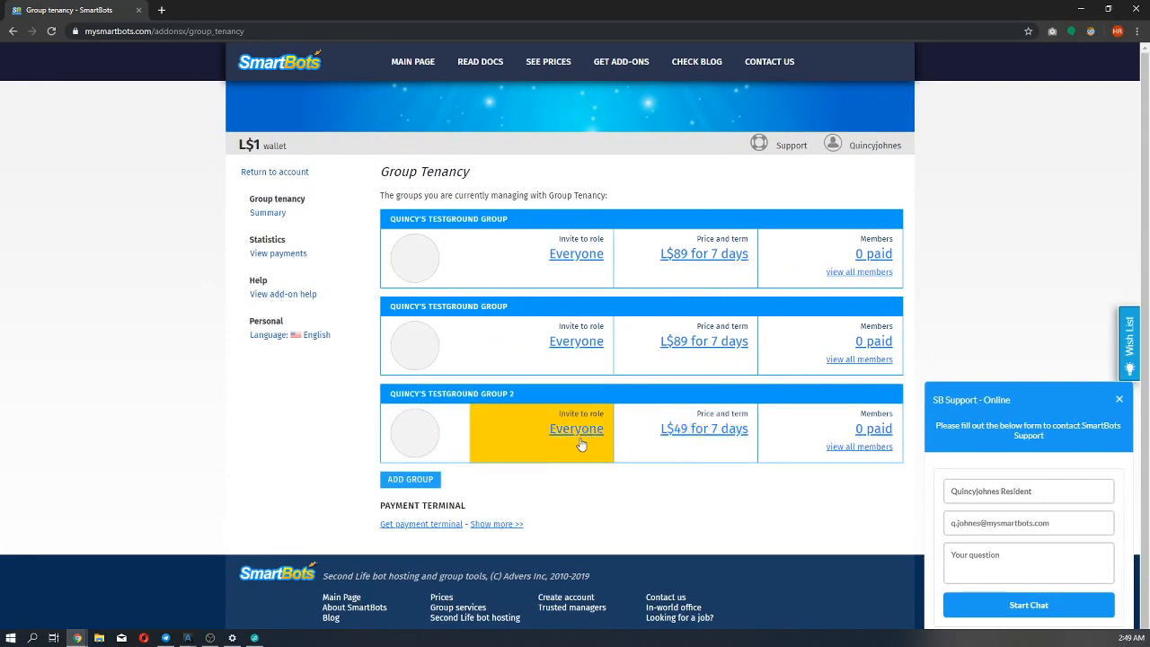
Open the settings of the second, duplicate Testground Group entry and completely remove it from Group Tenancy.
{"action": "left_click", "coordinate": [585, 370]}
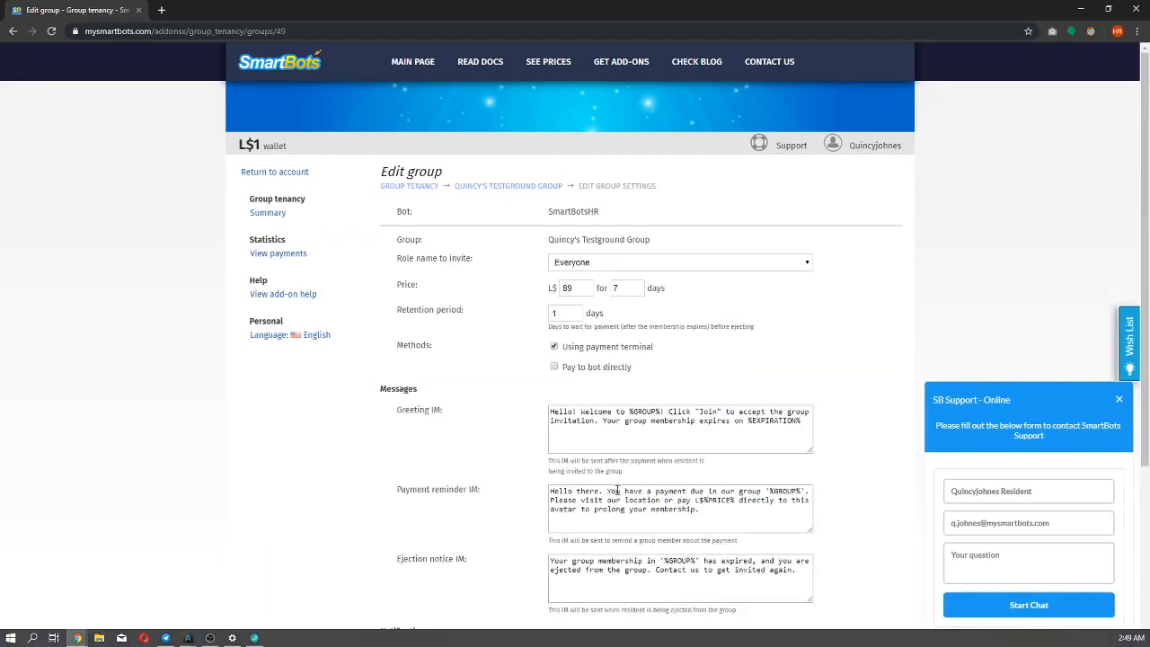
{"action": "scroll", "coordinate": [642, 508], "scroll_direction": "down", "scroll_amount": 3}
{"action": "left_click", "coordinate": [641, 508]}
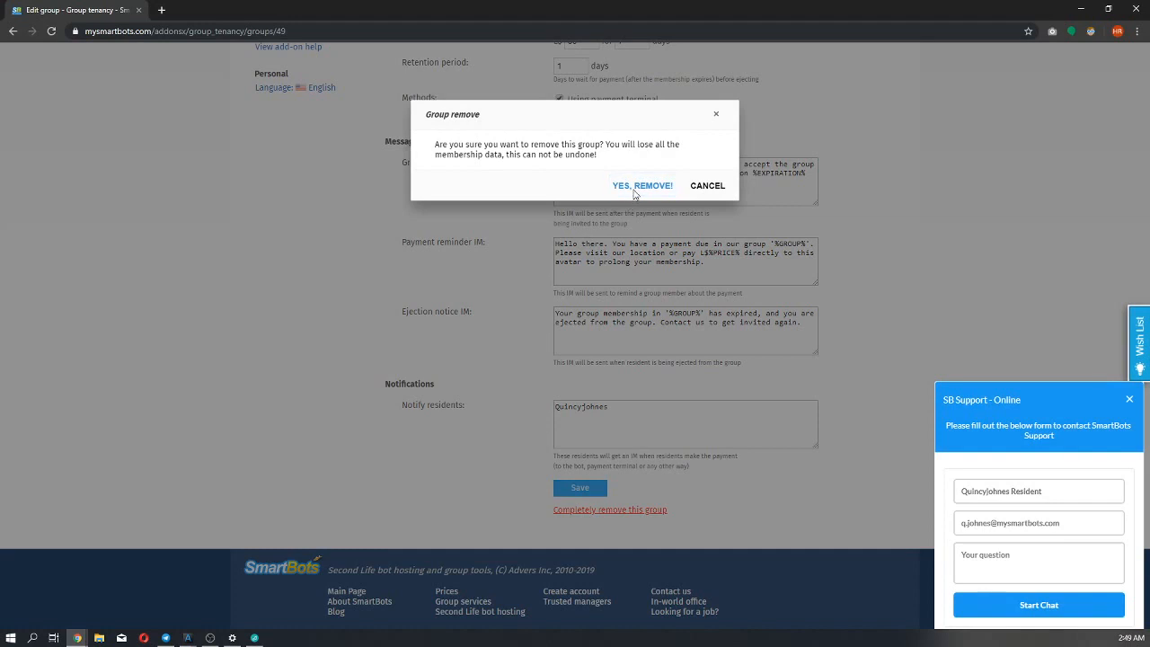
{"action": "left_click", "coordinate": [638, 186]}
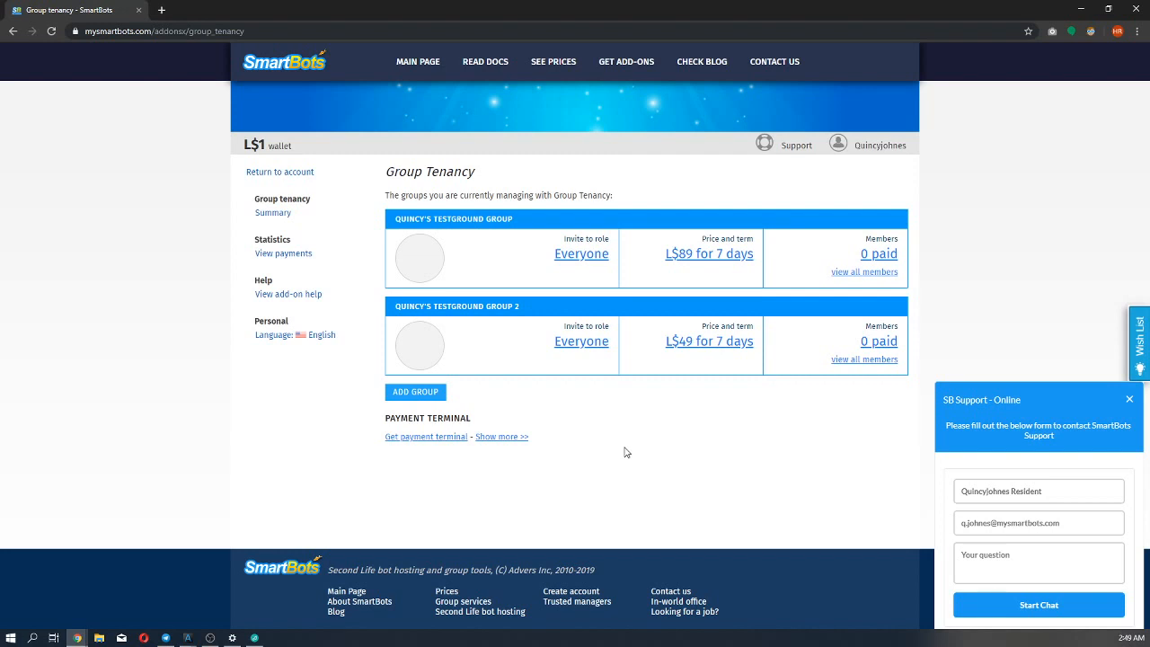
Switch to the member avatar's Alchemy window, acknowledge the payment notice, and check the payment terminal's group choices before ignoring its dialog.
{"action": "left_click", "coordinate": [187, 637]}
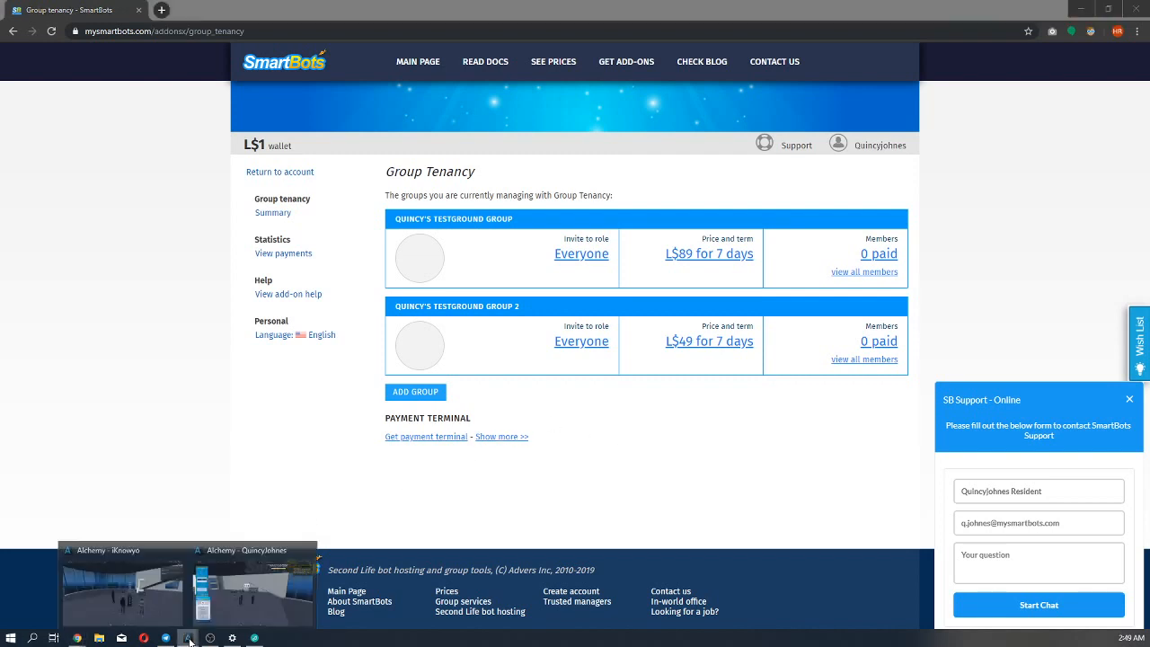
{"action": "mouse_move", "coordinate": [141, 596]}
{"action": "left_click", "coordinate": [141, 596]}
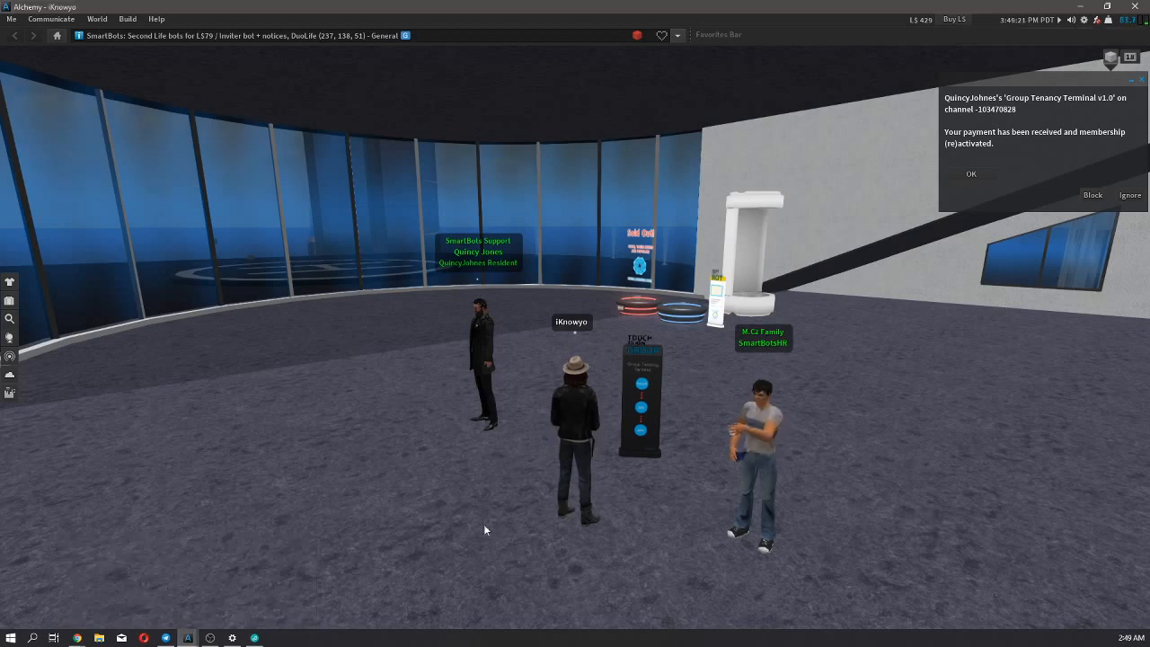
{"action": "left_click", "coordinate": [971, 175]}
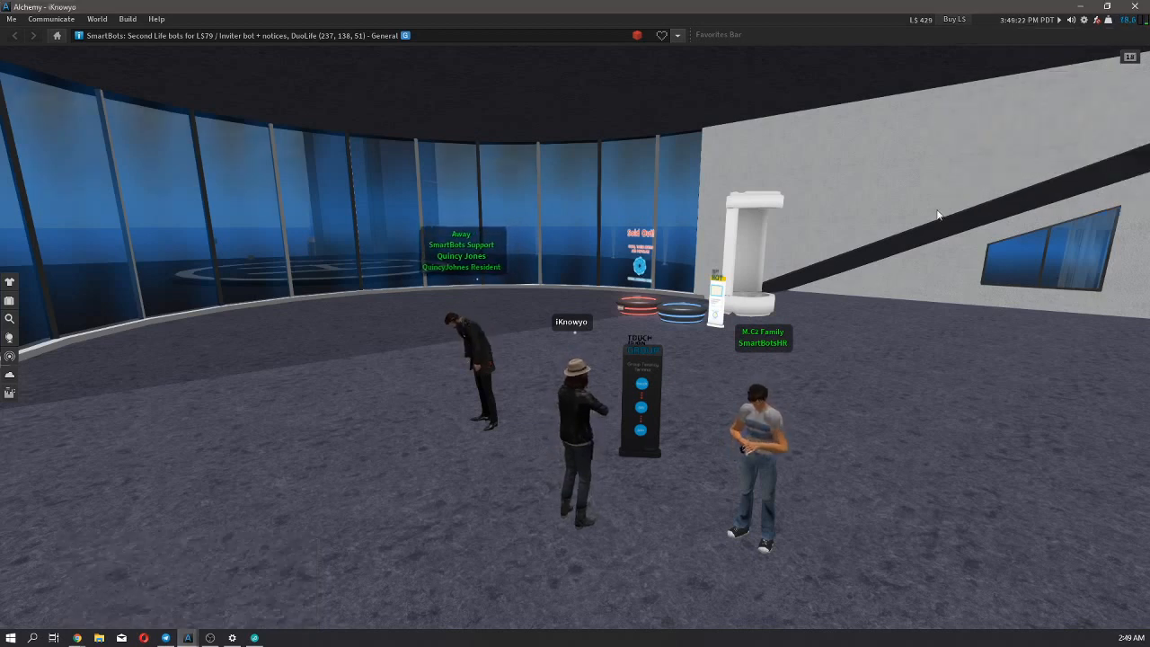
{"action": "left_click", "coordinate": [645, 385]}
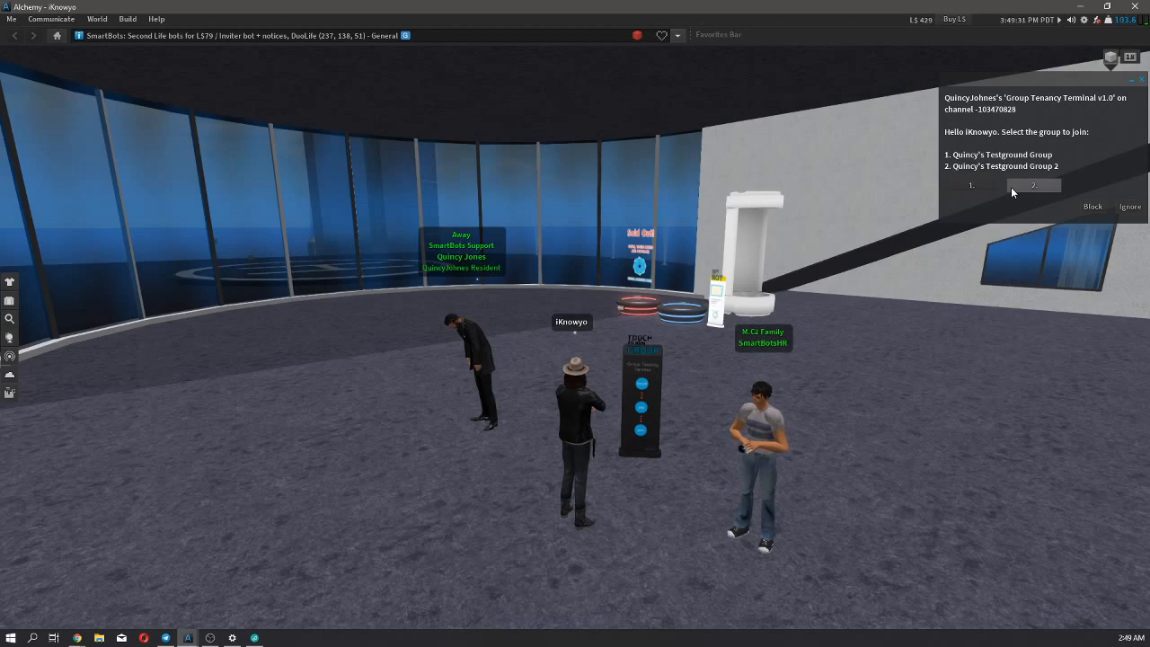
{"action": "left_click", "coordinate": [1129, 207]}
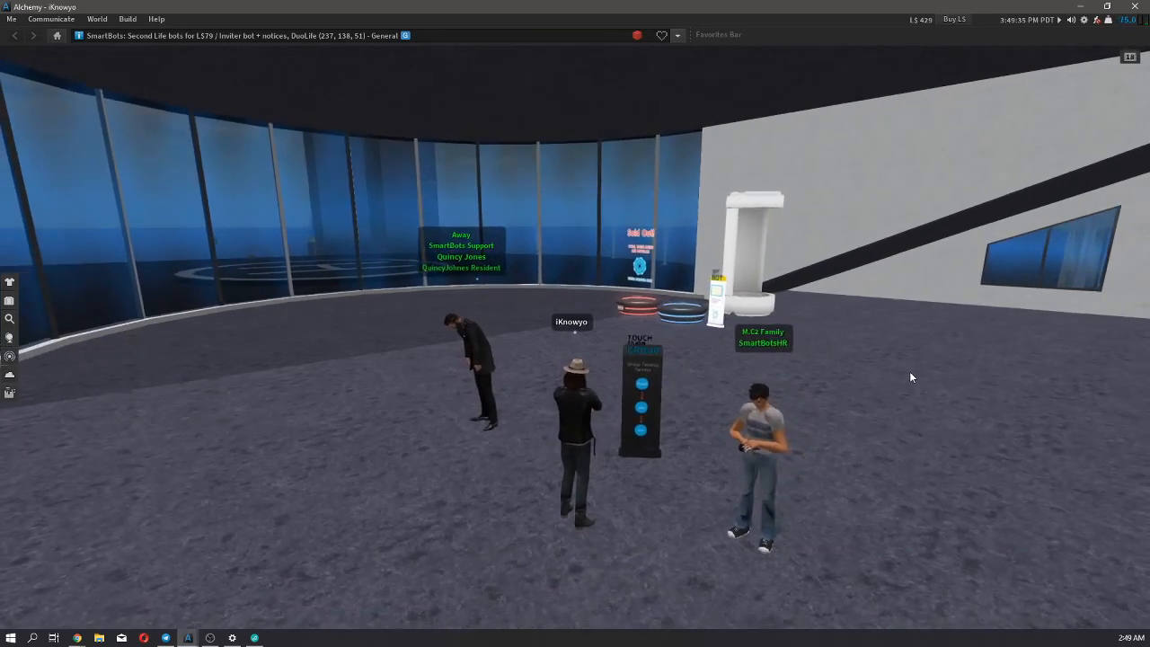
Switch to the group owner's Alchemy window to view the payment terminal area.
{"action": "left_click", "coordinate": [190, 639]}
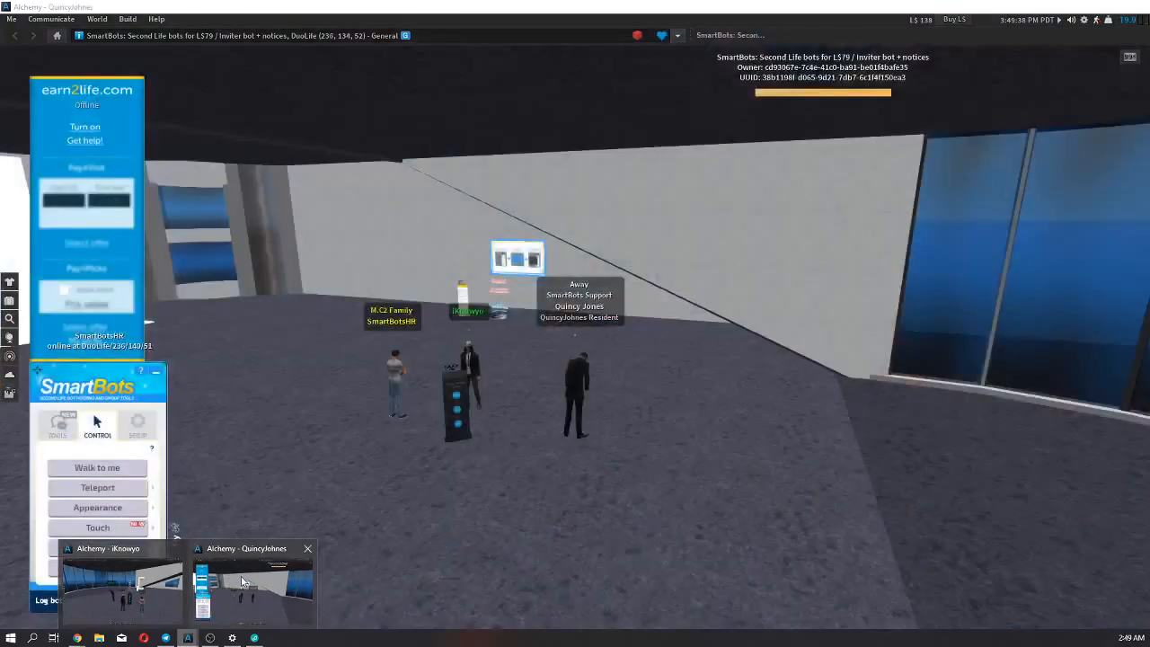
{"action": "left_click", "coordinate": [241, 582]}
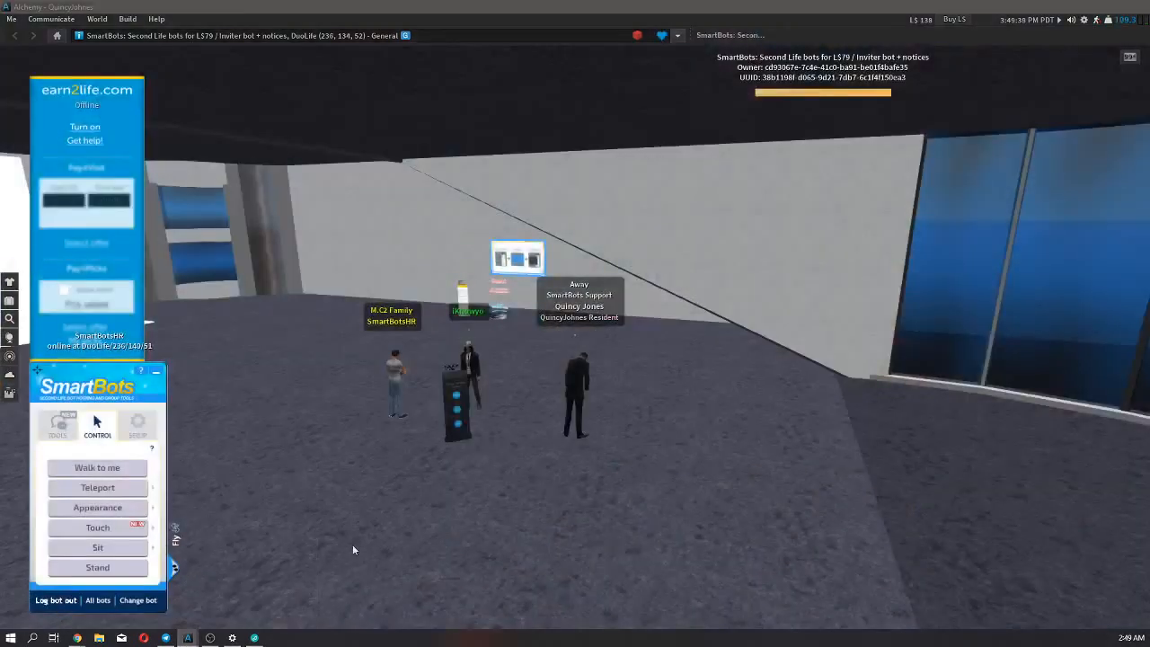
{"action": "scroll", "coordinate": [364, 574], "scroll_direction": "up", "scroll_amount": 1}
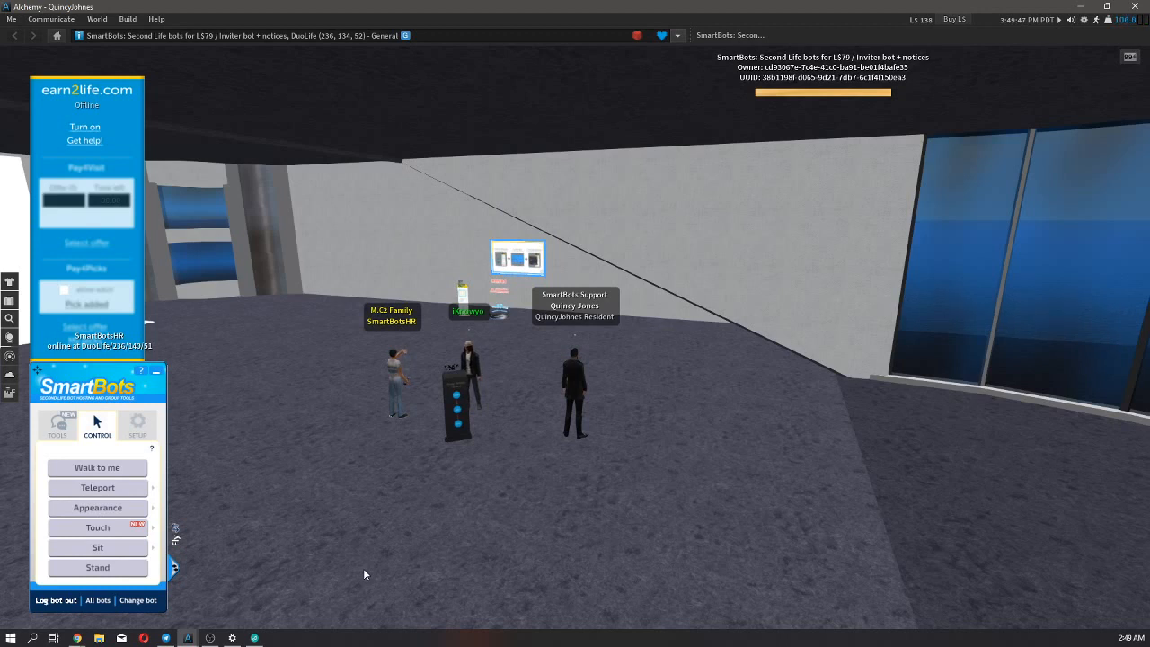
Open the bot's chat in the Conversations window, enlarge the window, and examine the payer named in the new payment notice.
{"action": "key", "text": "ctrl+t"}
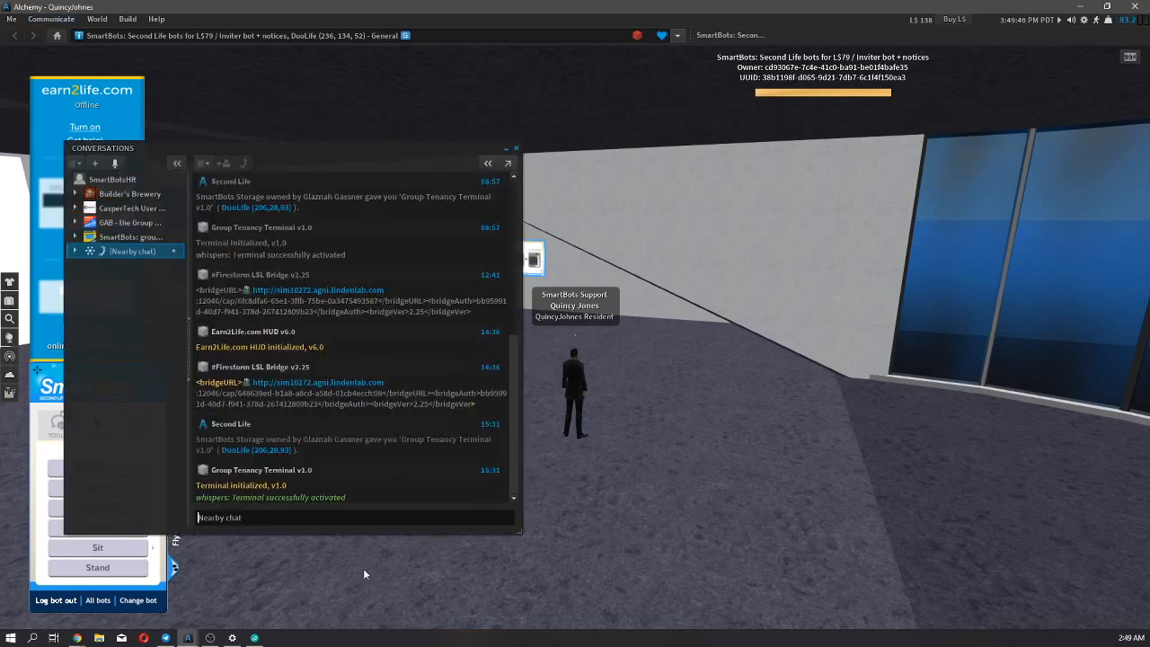
{"action": "left_click", "coordinate": [119, 181]}
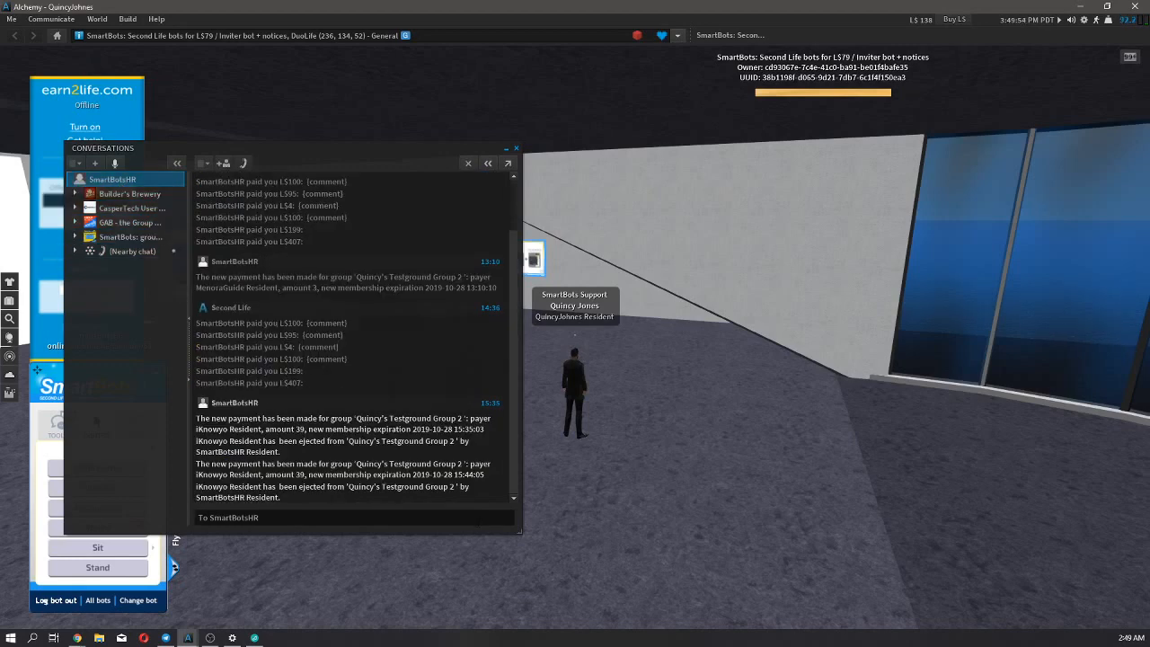
{"action": "left_click_drag", "start_coordinate": [519, 535], "coordinate": [719, 591]}
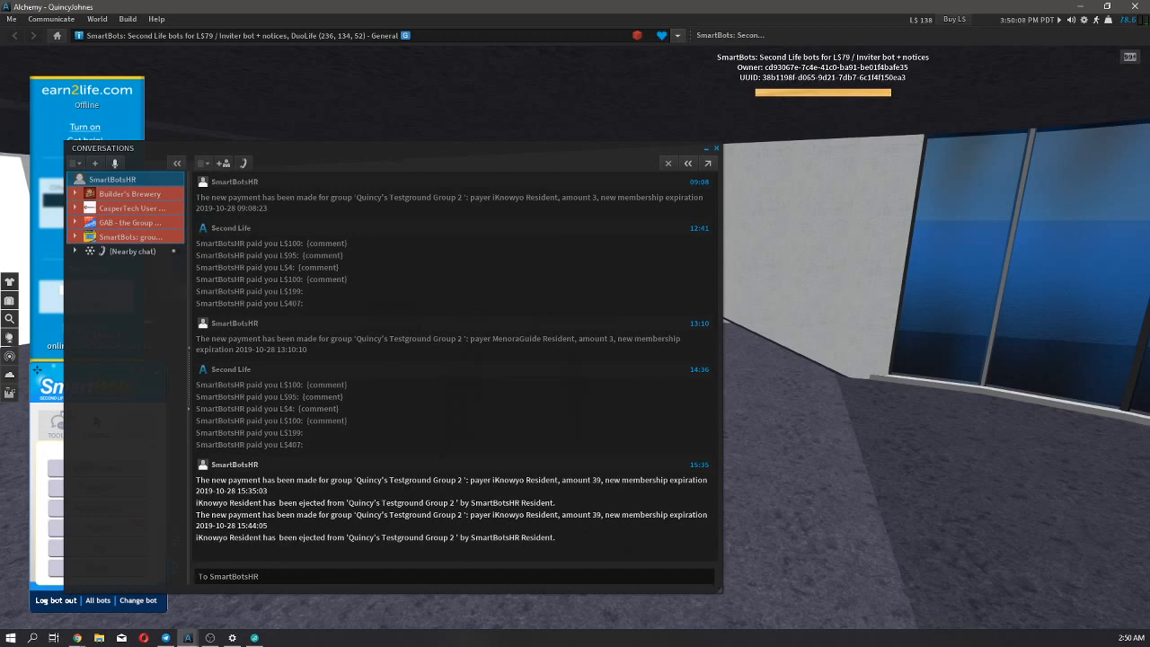
{"action": "double_click", "coordinate": [499, 479]}
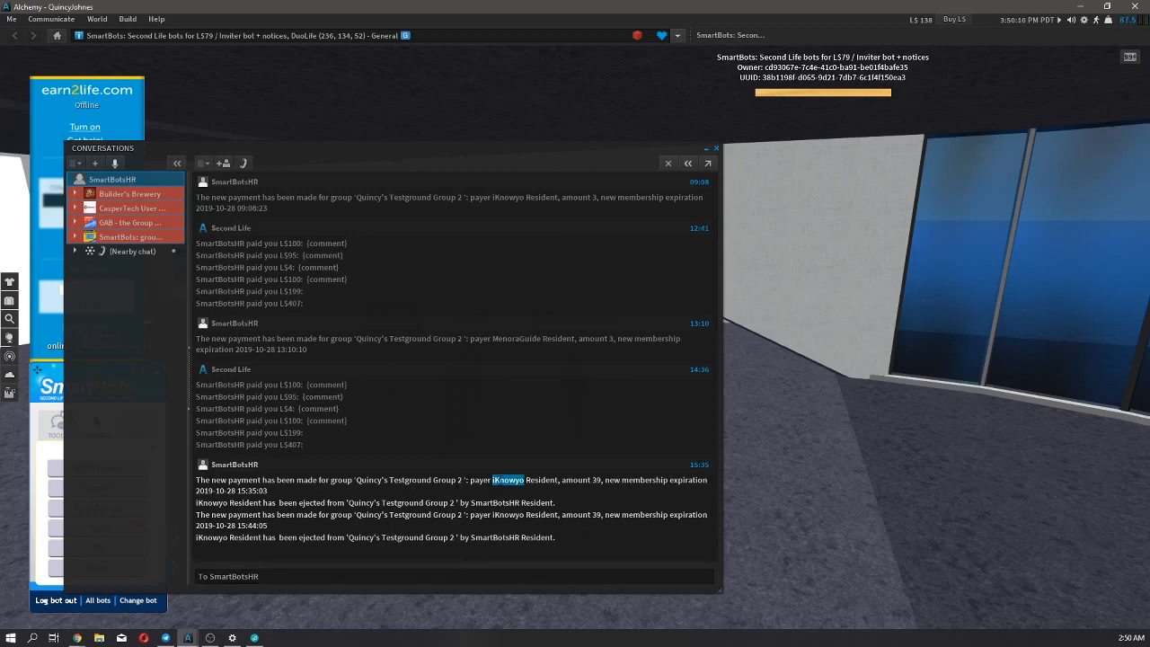
{"action": "left_click", "coordinate": [508, 481]}
Switch to Chrome to check the groups listed on the Group Tenancy page, and return to the owner's Alchemy chat.
{"action": "key", "text": "alt+Tab"}
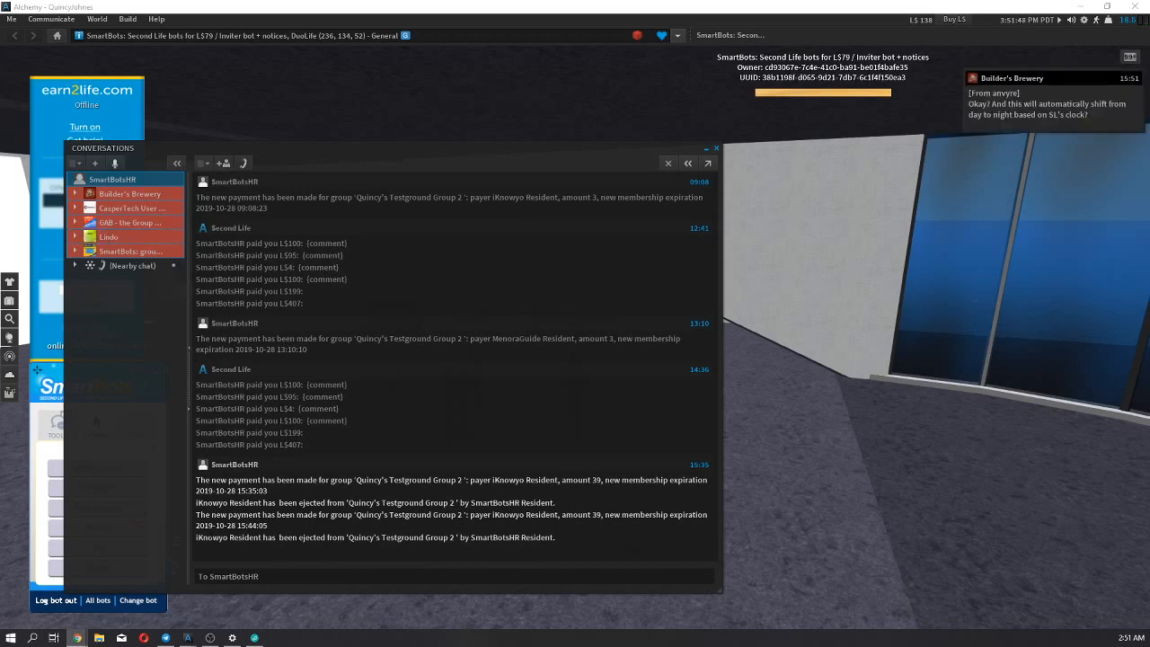
{"action": "mouse_move", "coordinate": [77, 637]}
{"action": "left_click", "coordinate": [150, 611]}
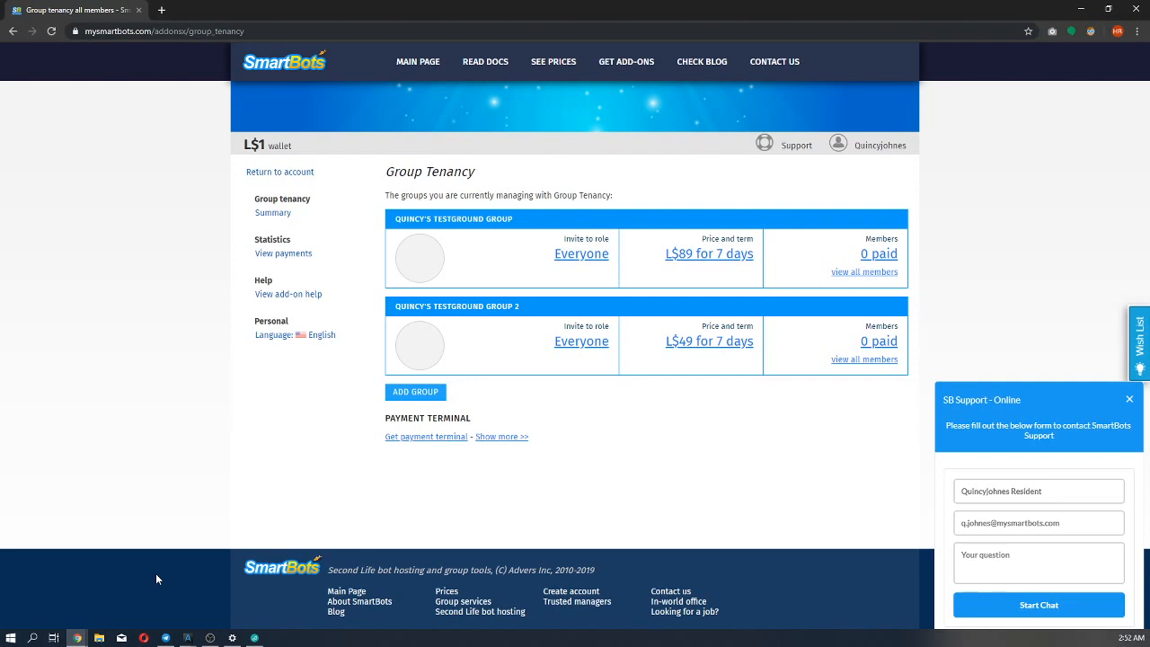
{"action": "left_click", "coordinate": [1081, 9]}
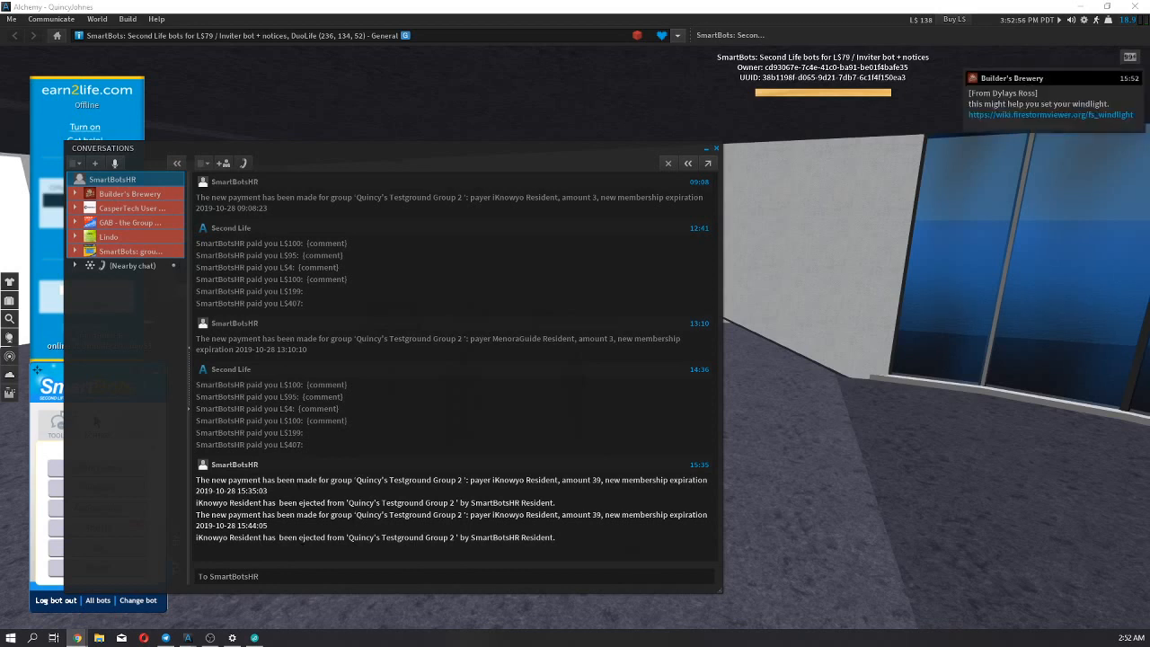
Examine the membership ejection notice and the second payment notice in the bot's chat.
{"action": "mouse_move", "coordinate": [269, 491]}
{"action": "left_mouse_down"}
{"action": "mouse_move", "coordinate": [183, 480]}
{"action": "mouse_move", "coordinate": [289, 501]}
{"action": "left_mouse_up"}
{"action": "left_click", "coordinate": [229, 499]}
{"action": "left_click", "coordinate": [289, 501]}
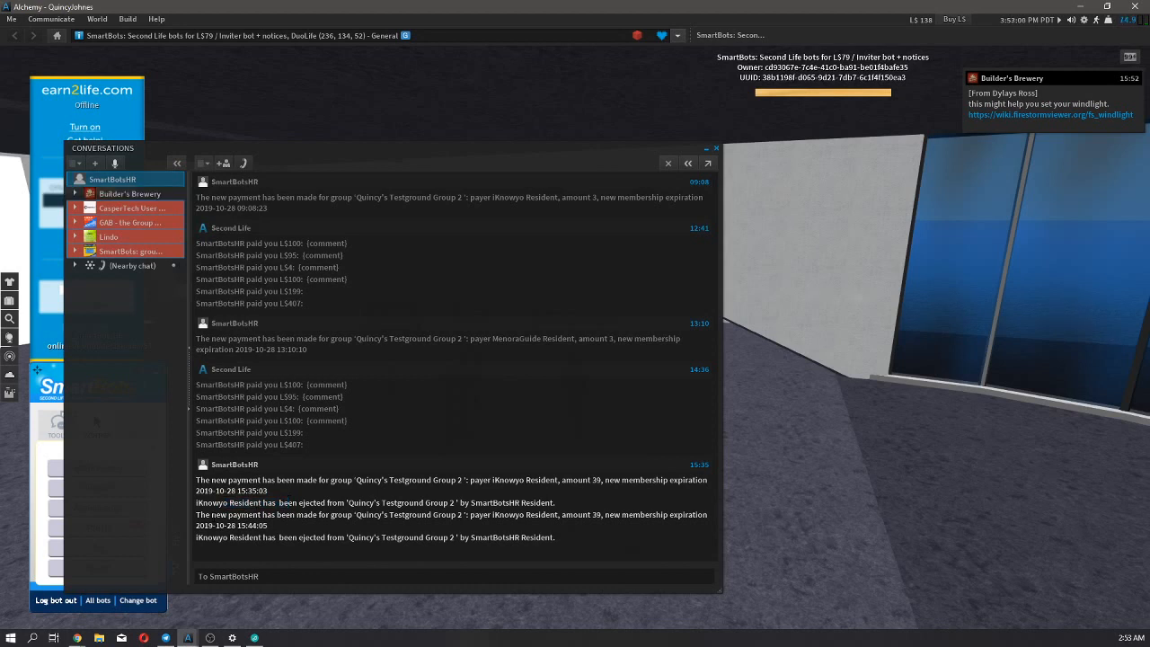
{"action": "left_click_drag", "start_coordinate": [211, 515], "coordinate": [258, 514]}
{"action": "left_click", "coordinate": [258, 515]}
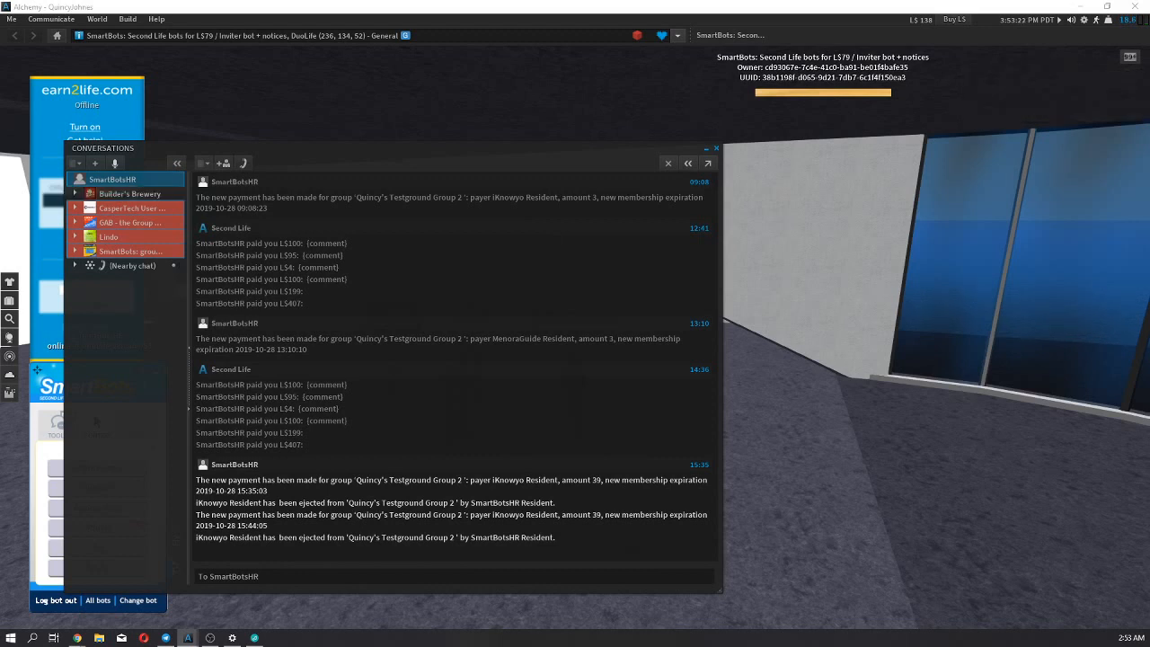
Switch to Chrome, go to mysmartbots.com, and open the add-ons store.
{"action": "key", "text": "alt+Tab"}
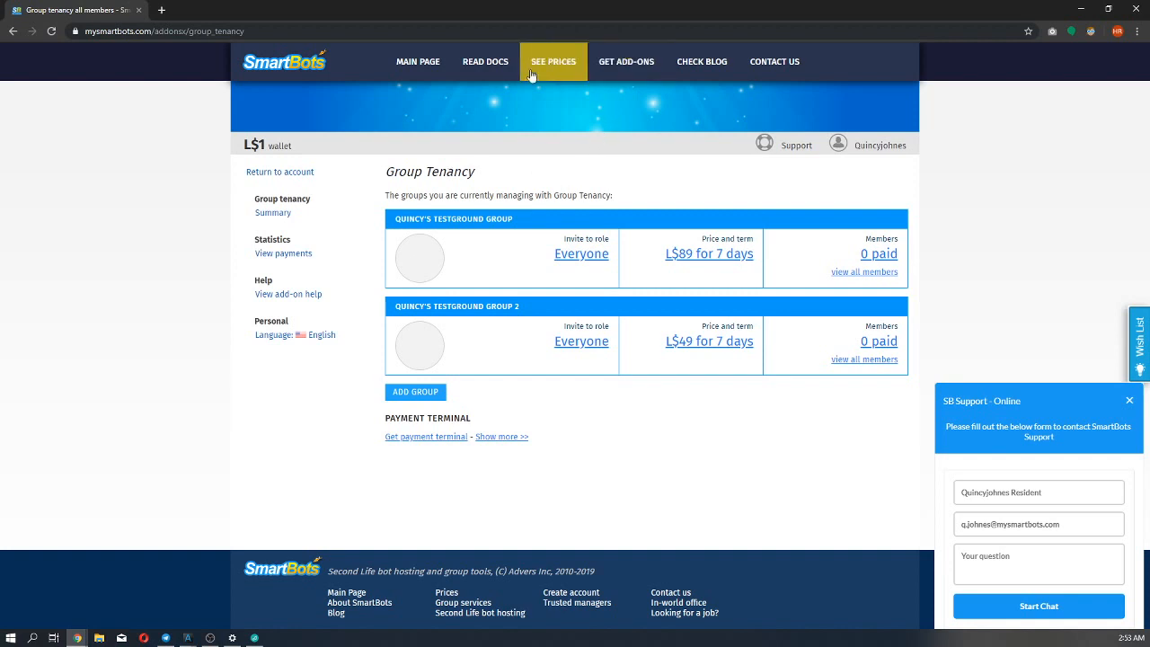
{"action": "left_click", "coordinate": [300, 32]}
{"action": "type", "text": "mysmartbots.com"}
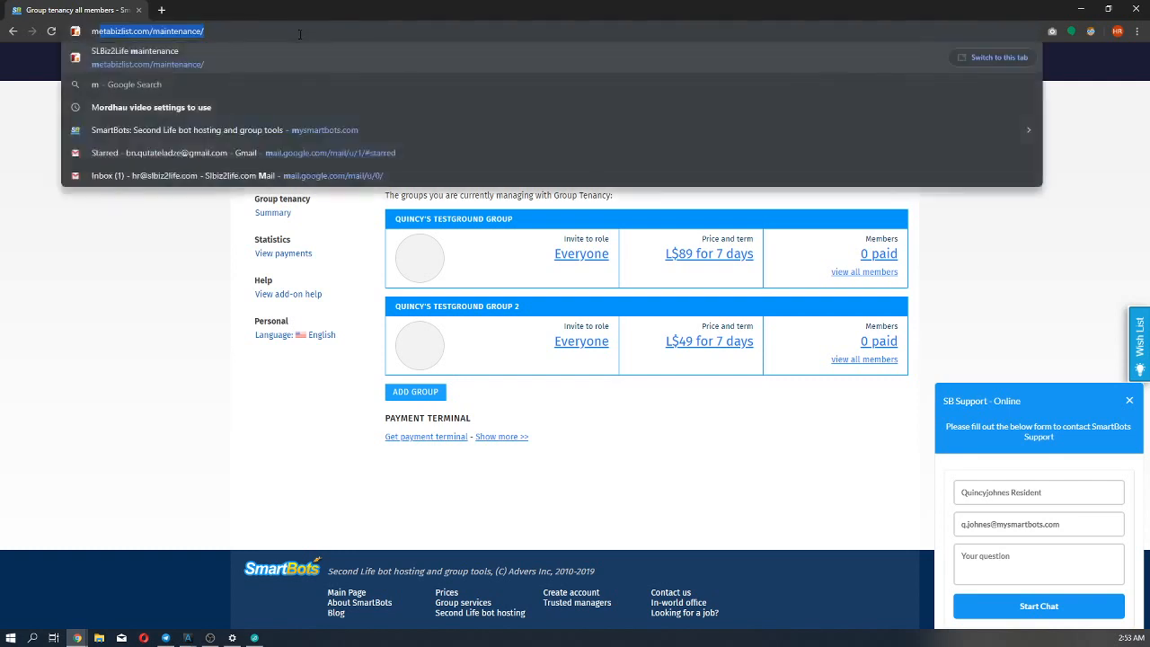
{"action": "key", "text": "Return"}
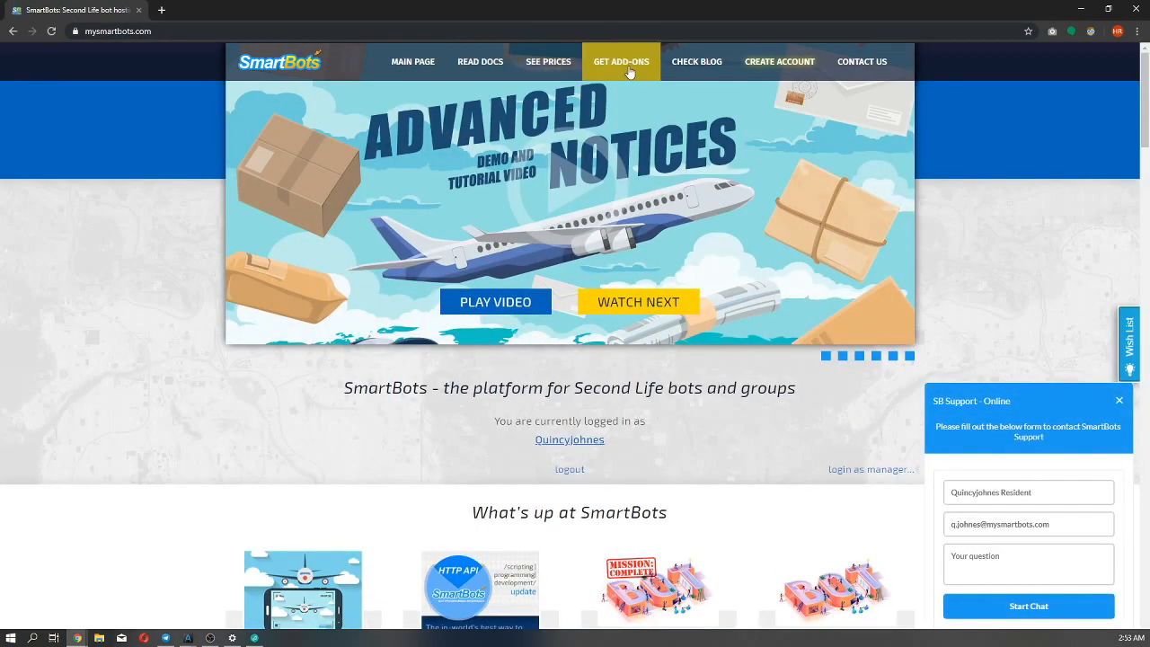
{"action": "left_click", "coordinate": [627, 71]}
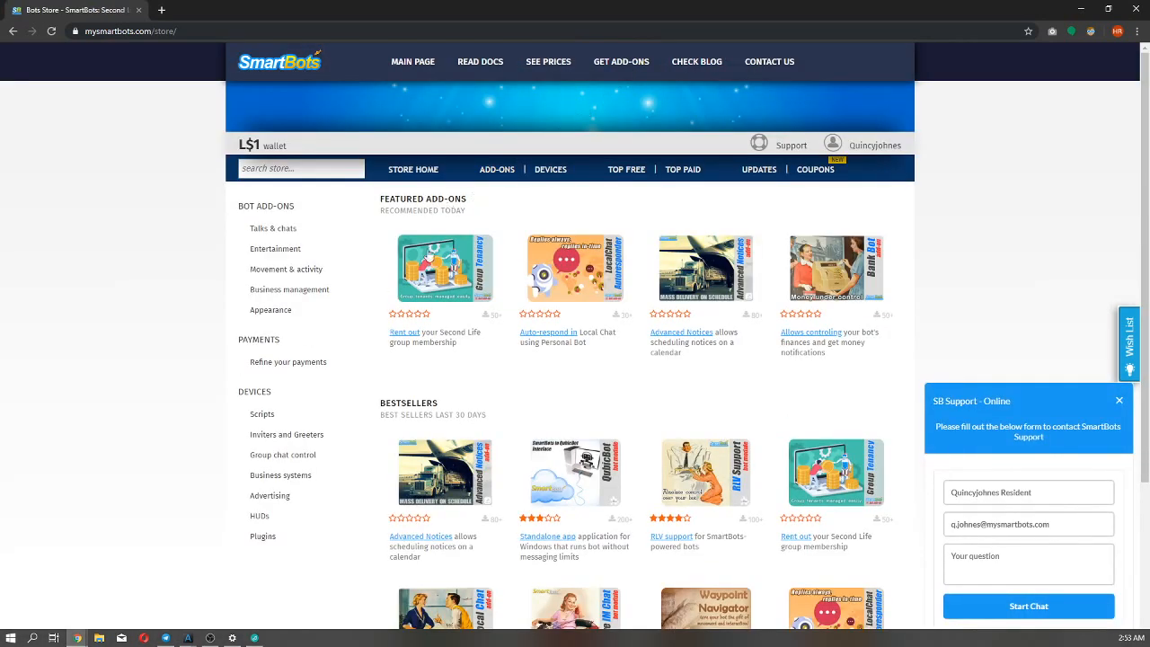
Open the Group Tenancy add-on's store page and review its description, features and price.
{"action": "left_click", "coordinate": [422, 268]}
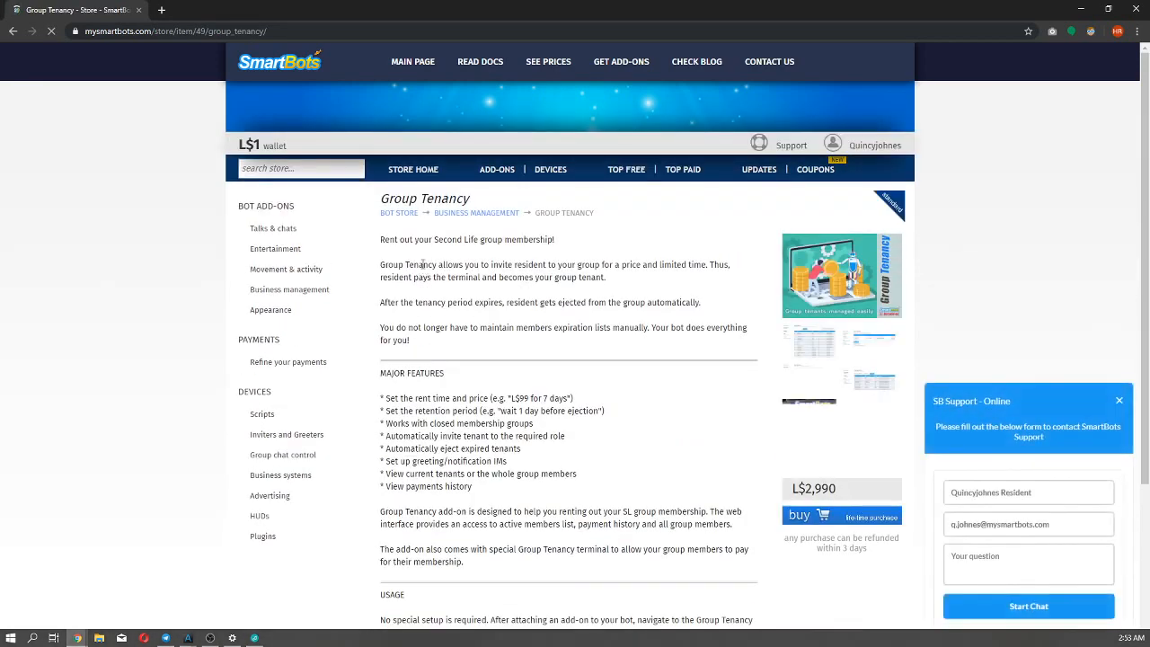
{"action": "scroll", "coordinate": [439, 242], "scroll_direction": "down", "scroll_amount": 3}
{"action": "scroll", "coordinate": [440, 238], "scroll_direction": "up", "scroll_amount": 2}
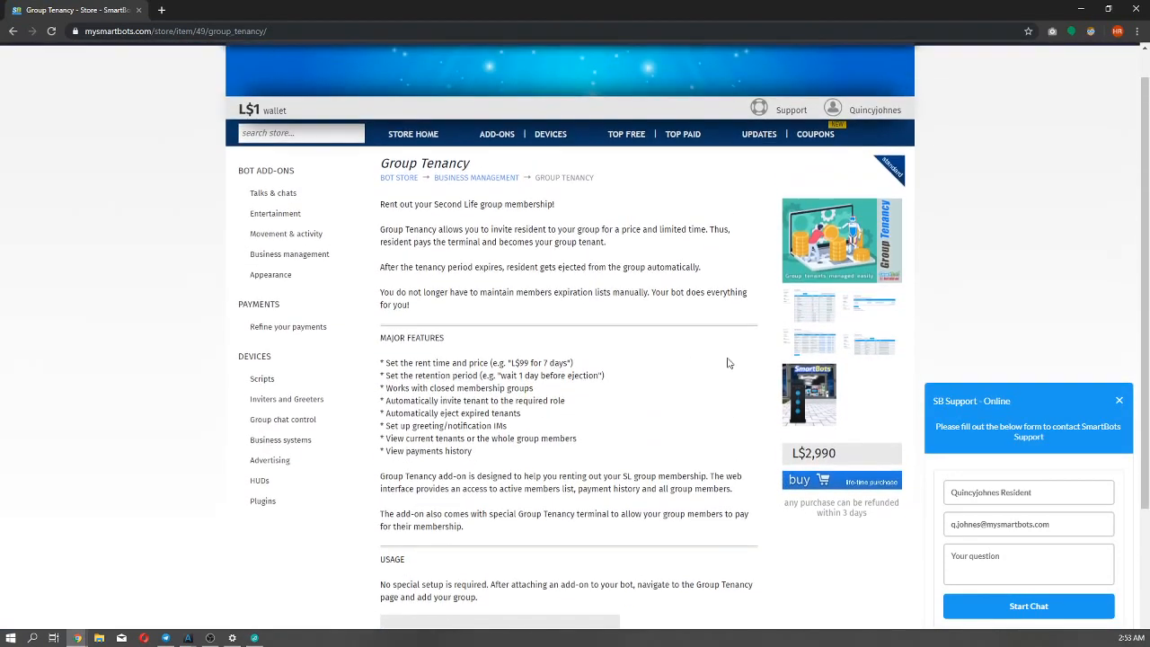
{"action": "scroll", "coordinate": [679, 361], "scroll_direction": "up", "scroll_amount": 1}
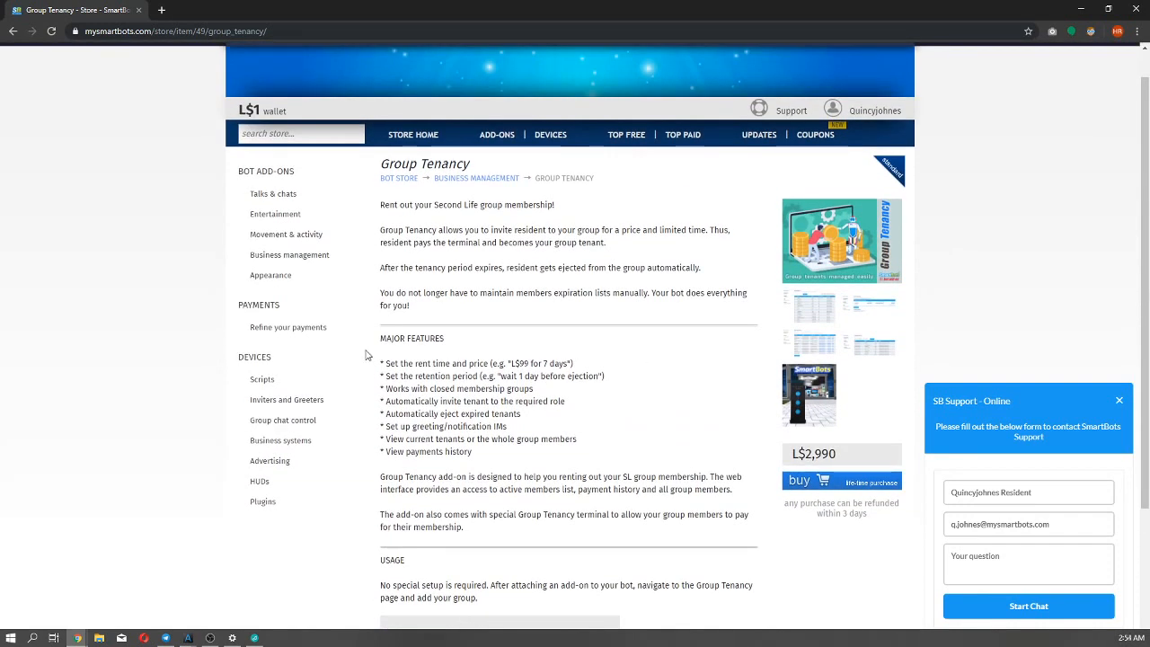
Switch back to the group owner's Alchemy window and close the Conversations window.
{"action": "left_click", "coordinate": [187, 638]}
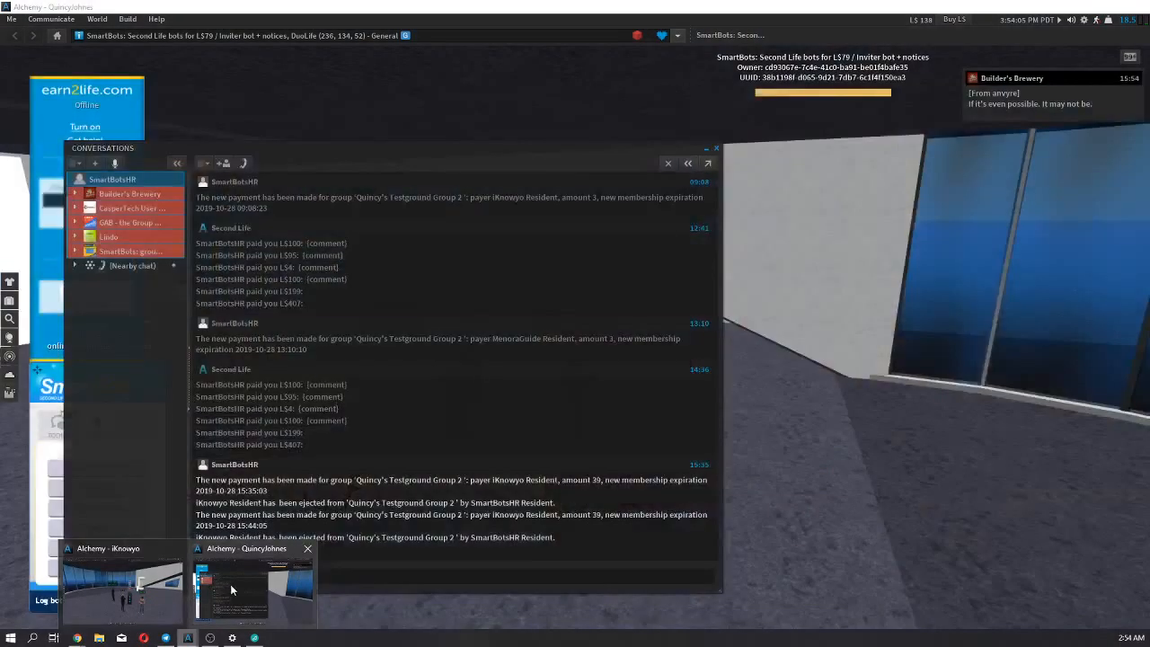
{"action": "left_click", "coordinate": [230, 586]}
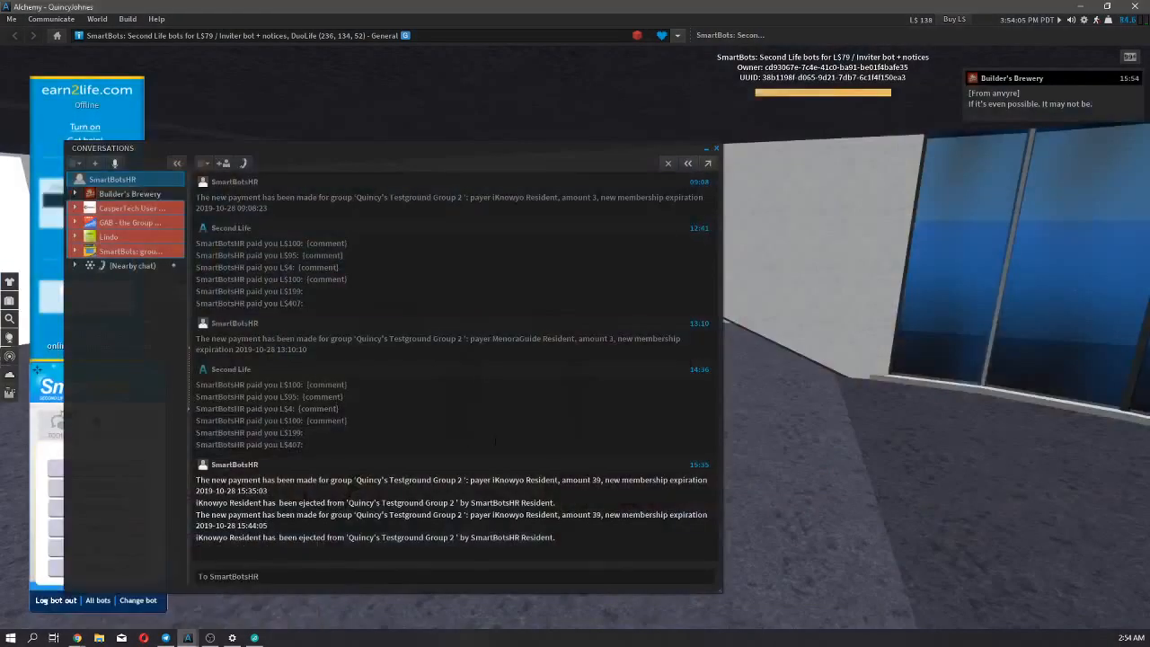
{"action": "left_click", "coordinate": [716, 149]}
{"action": "scroll", "coordinate": [691, 449], "scroll_direction": "up", "scroll_amount": 4}
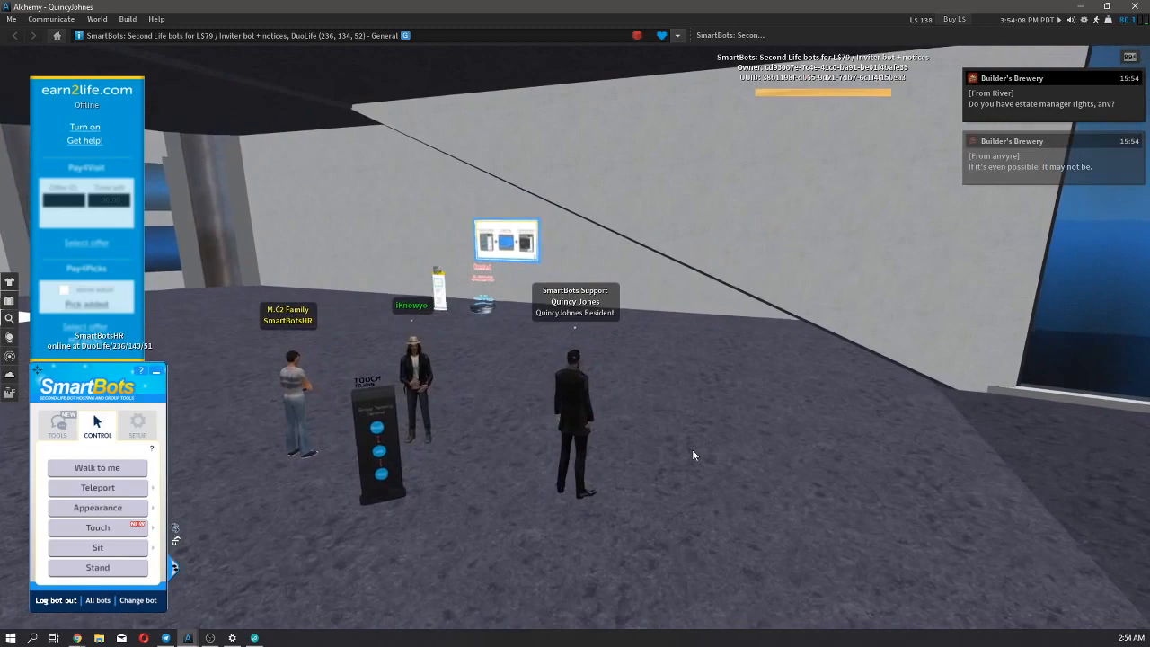
Fly the owner's avatar out of the terminal room and land outside the SmartBots building's entrance.
{"action": "key", "text": "Up"}
{"action": "key", "text": "Right"}
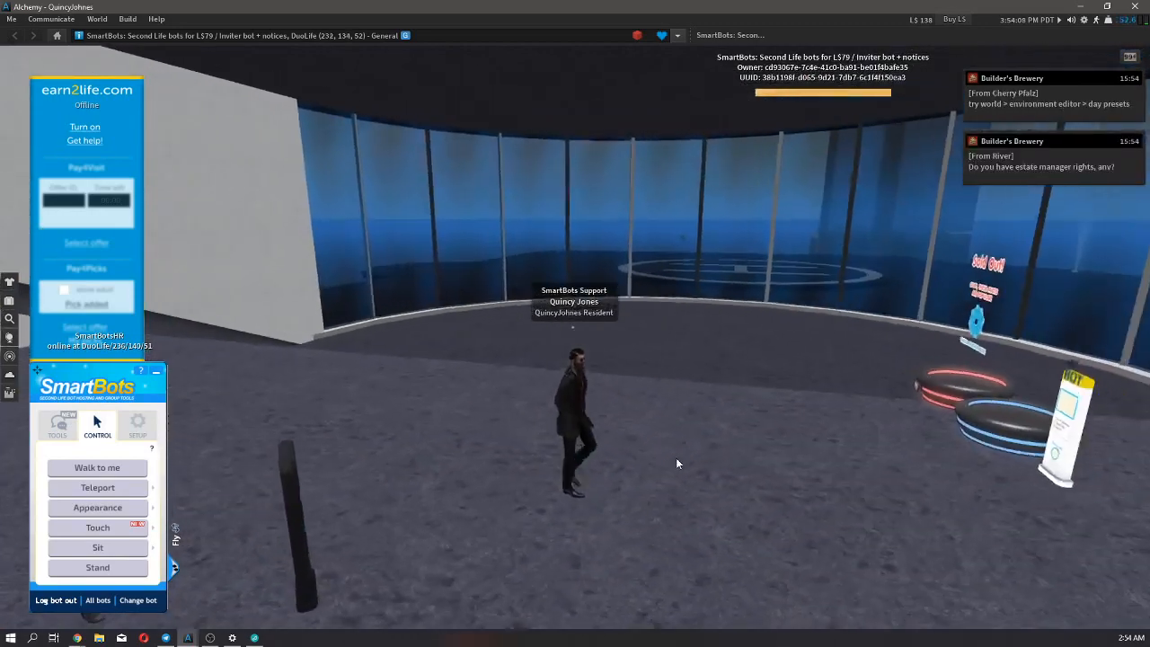
{"action": "key", "text": "Home"}
{"action": "key", "text": "Right"}
{"action": "key", "text": "Page_Up"}
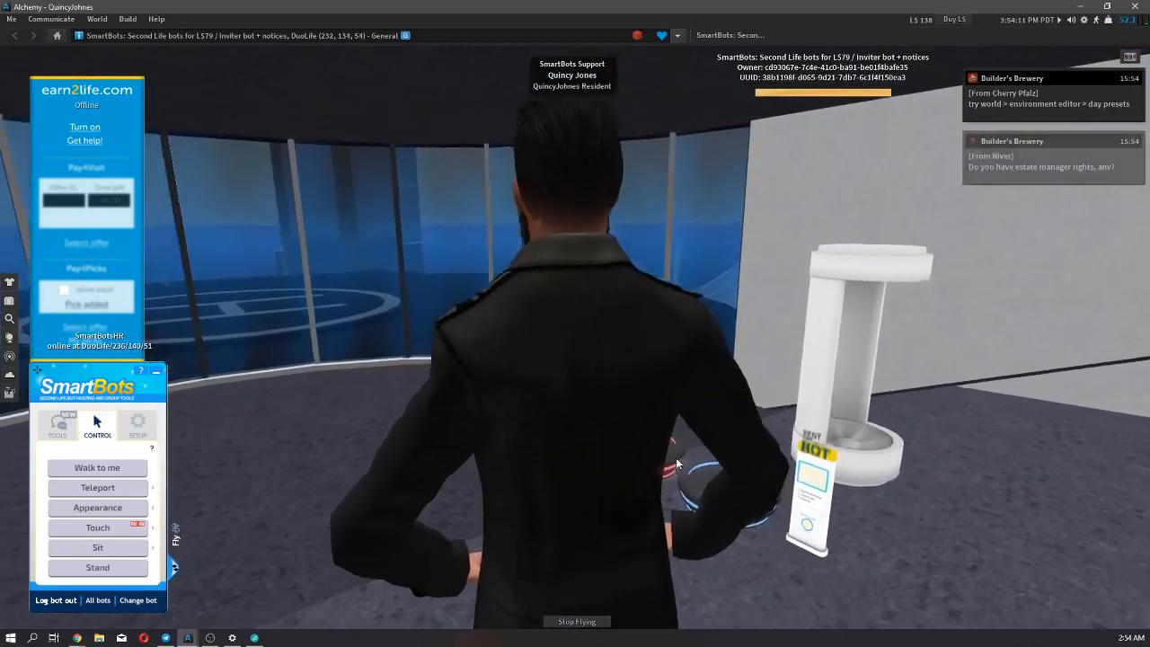
{"action": "key", "text": "Up"}
{"action": "key", "text": "Up"}
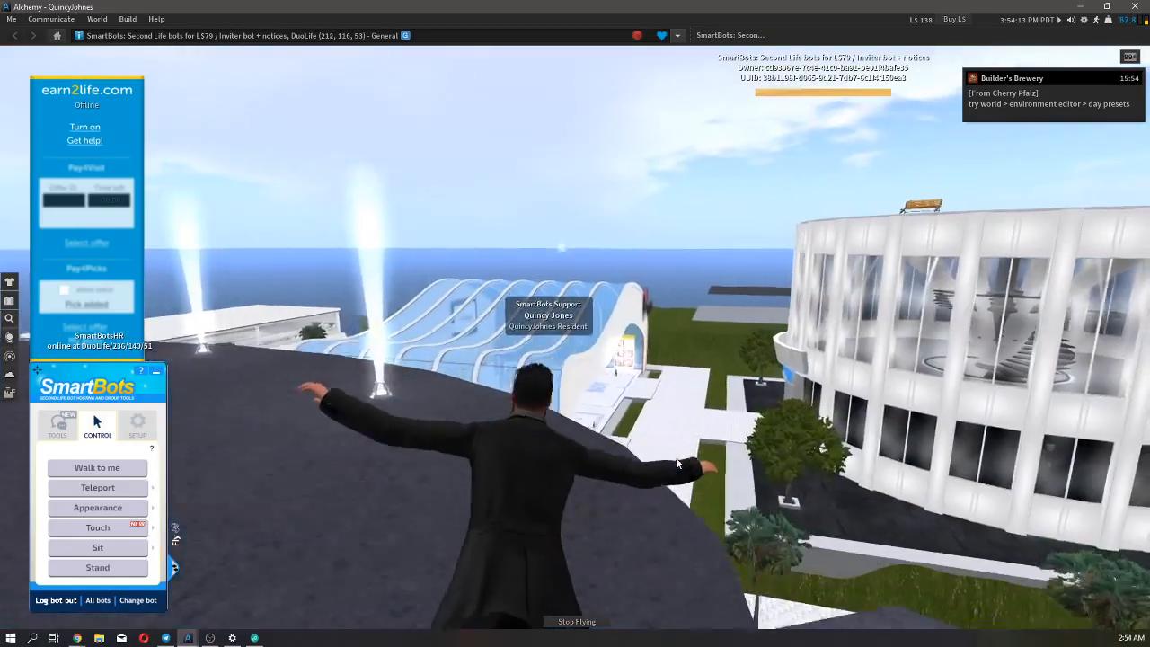
{"action": "key", "text": "Left"}
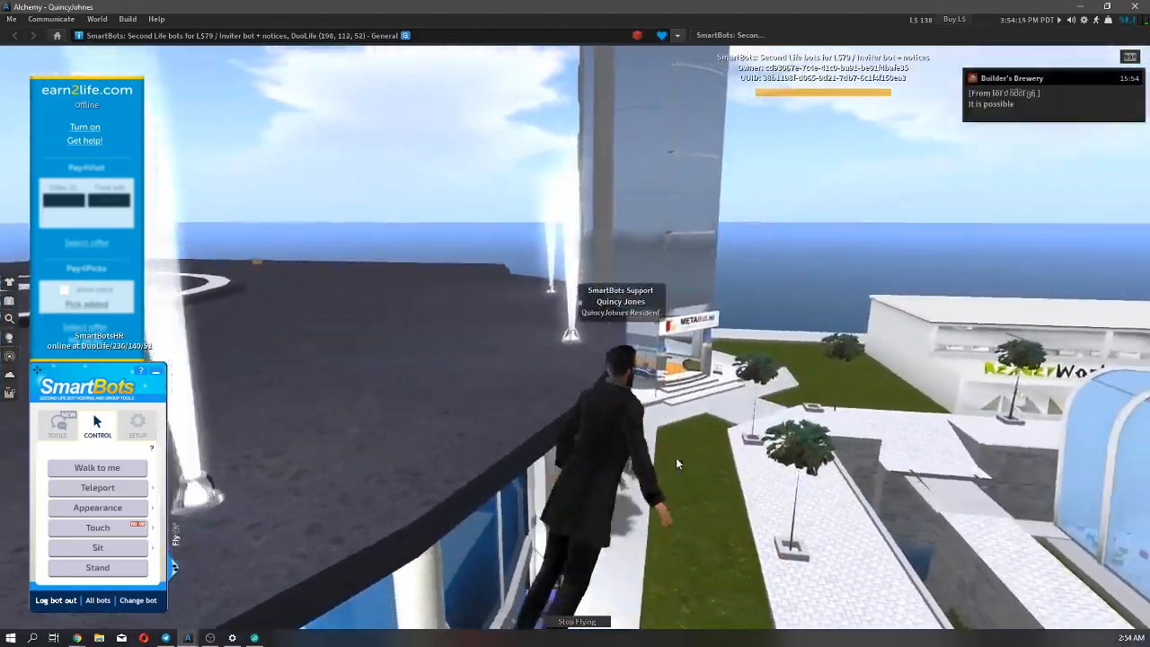
{"action": "key", "text": "Right"}
{"action": "key", "text": "Home"}
{"action": "key", "text": "Up"}
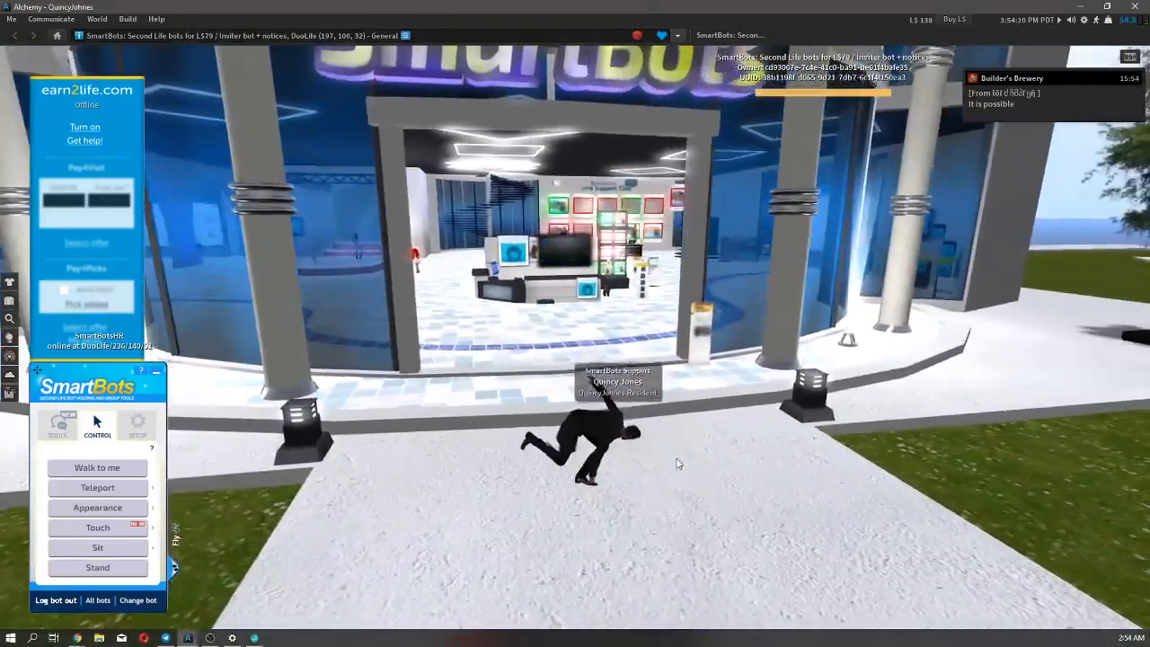
Walk the avatar into the SmartBots building and up to the SmartBots Payment Terminal.
{"action": "key", "text": "Up"}
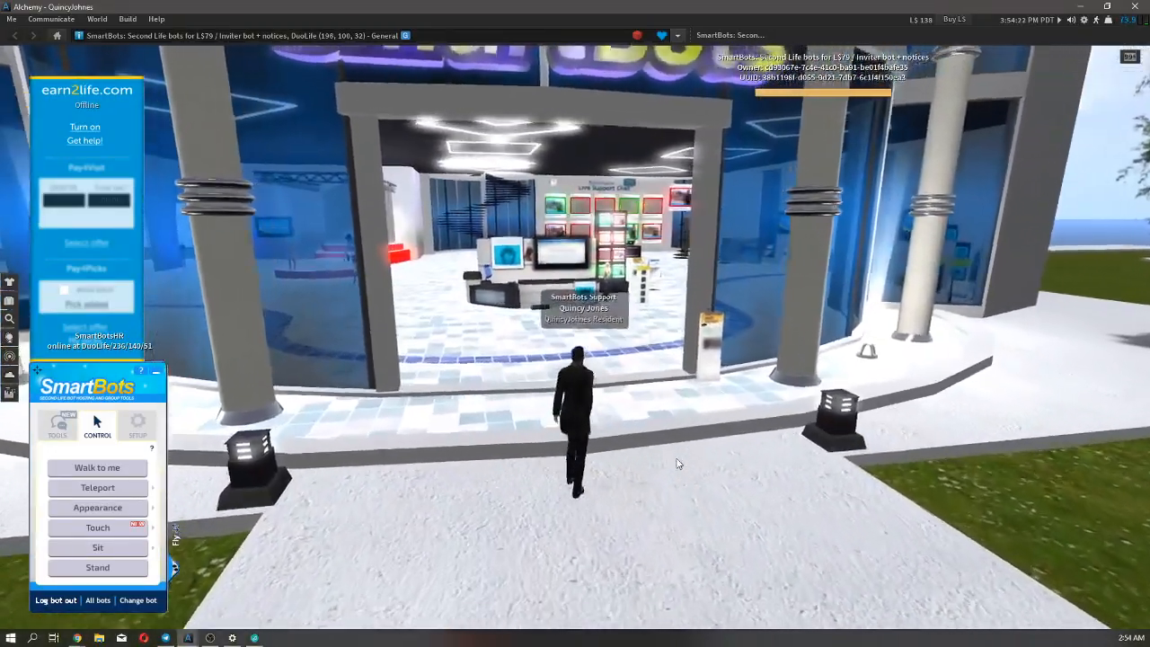
{"action": "key", "text": "Up"}
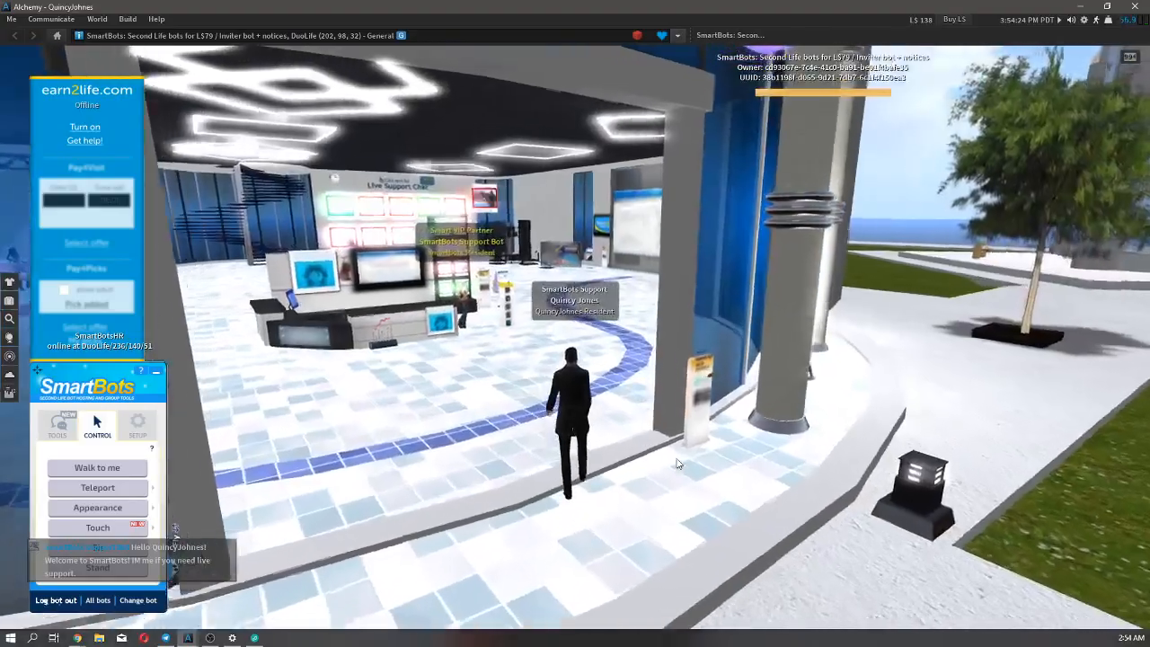
{"action": "key", "text": "Up"}
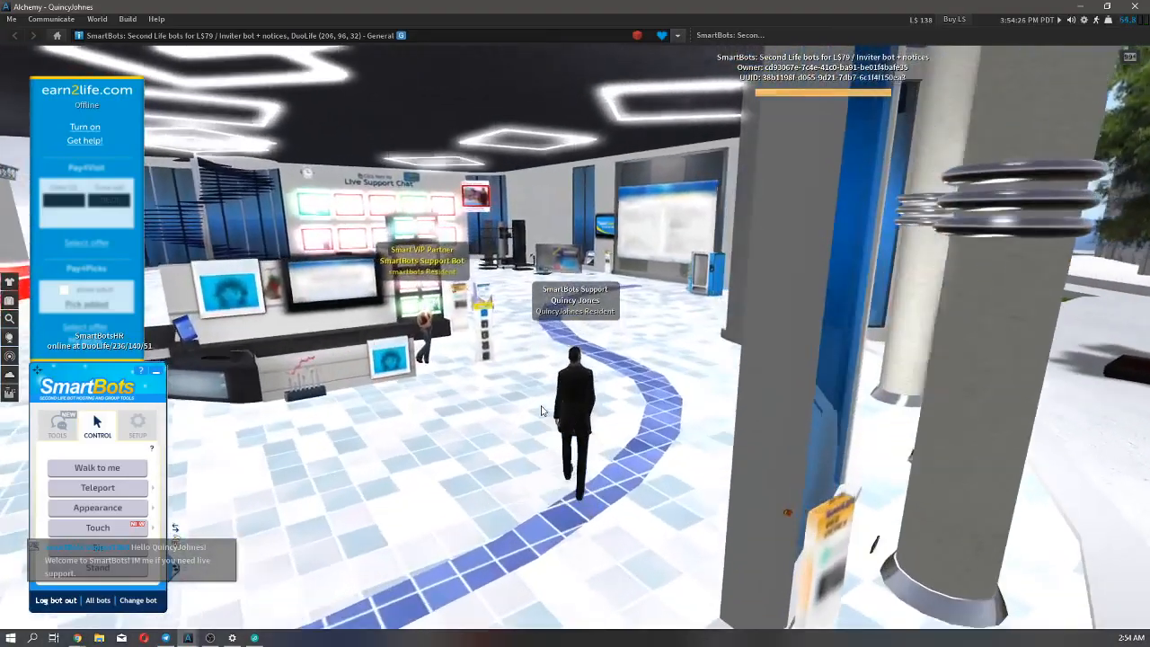
{"action": "key", "text": "Up"}
{"action": "key", "text": "Left"}
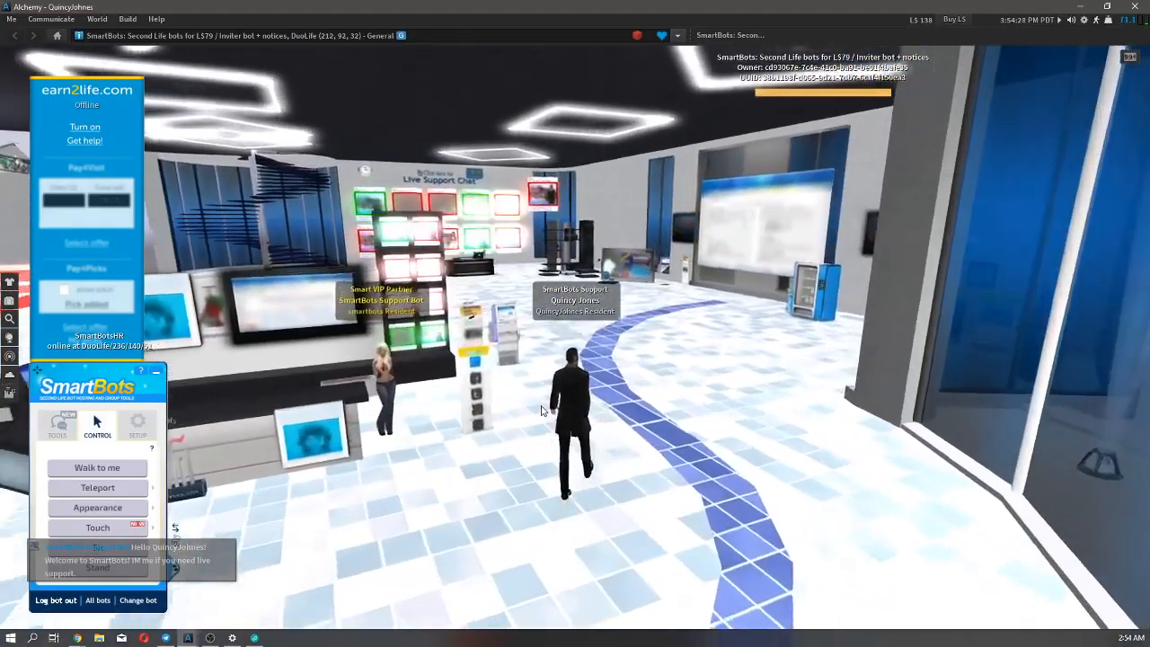
{"action": "key", "text": "Up"}
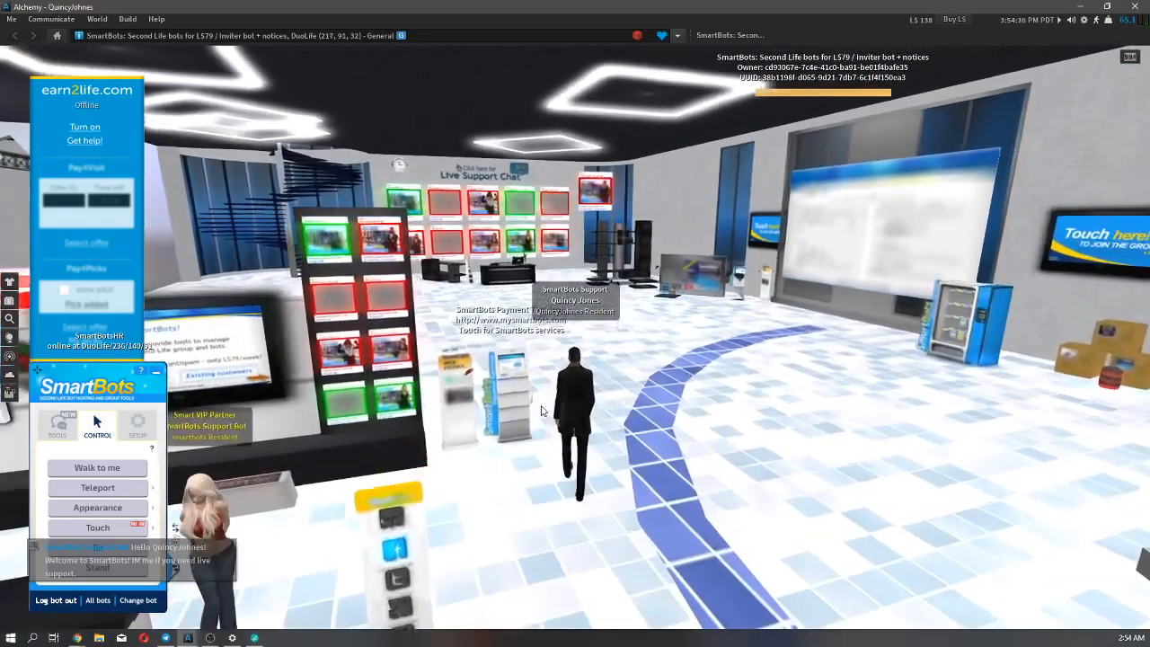
{"action": "key", "text": "Up"}
{"action": "key", "text": "Right"}
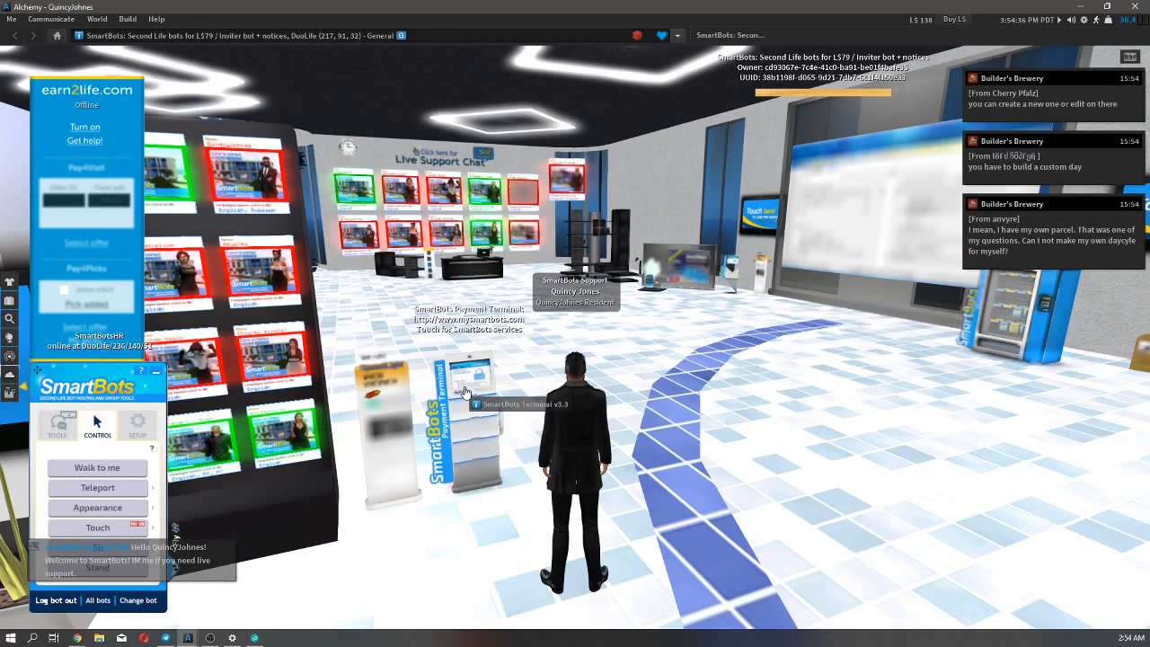
Touch the SmartBots Payment Terminal and choose funding the wallet as the payment destination.
{"action": "left_click", "coordinate": [464, 391]}
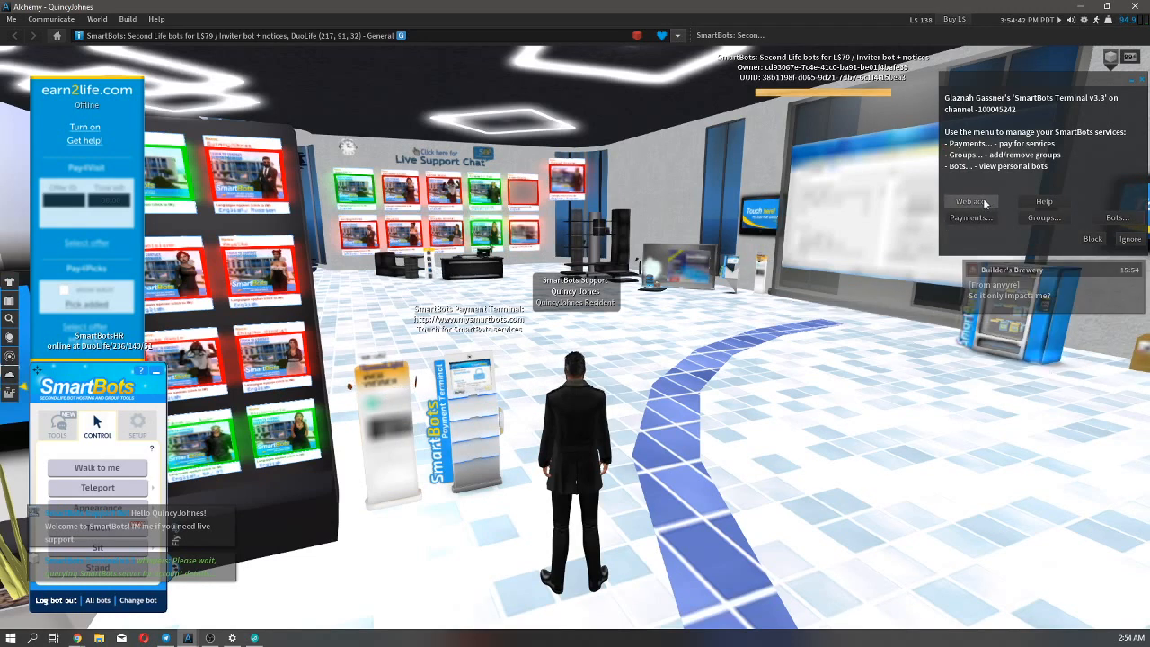
{"action": "left_click", "coordinate": [969, 218]}
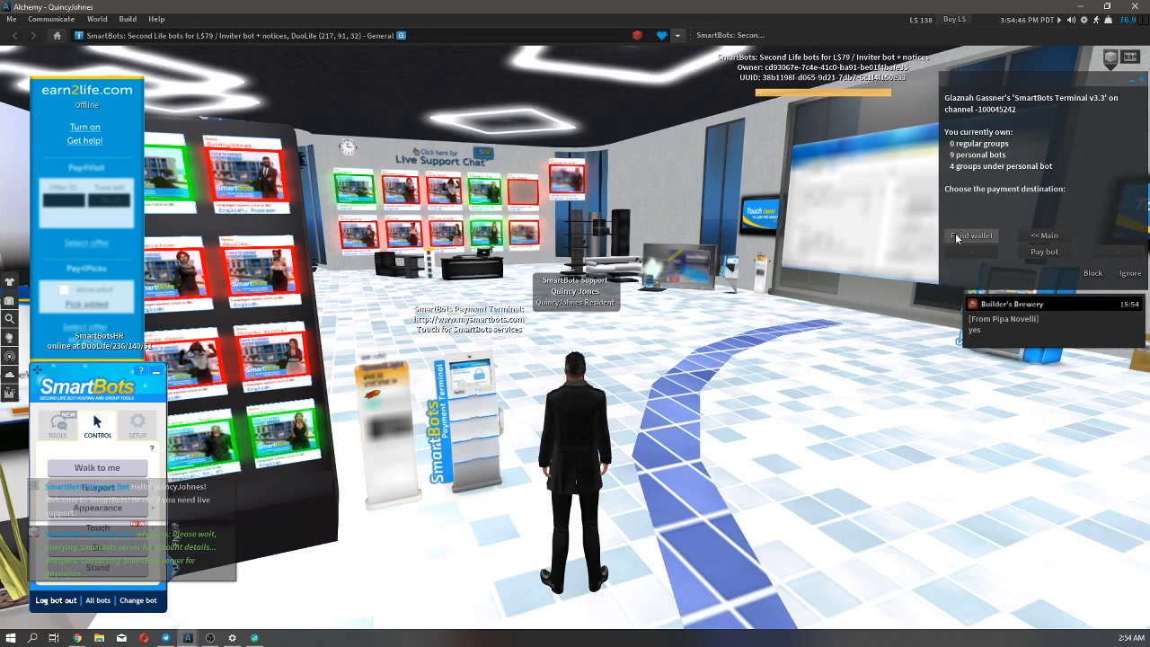
{"action": "left_click", "coordinate": [957, 237]}
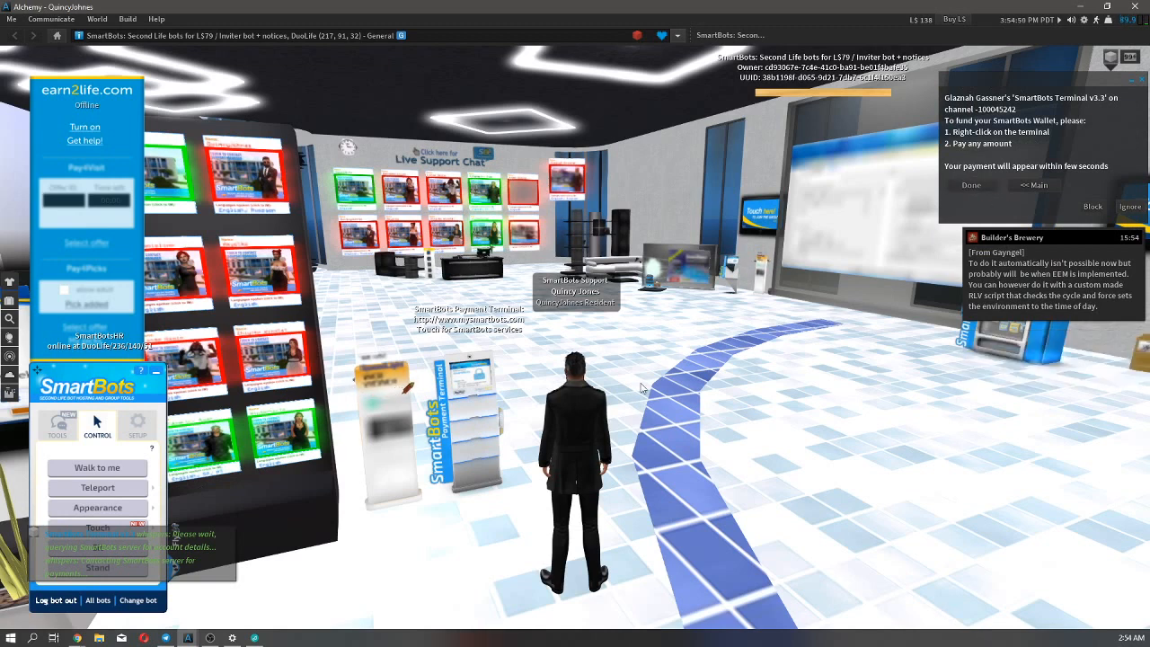
View the SmartBots Payment Terminal's payment amount options and cancel without paying.
{"action": "right_click", "coordinate": [477, 415]}
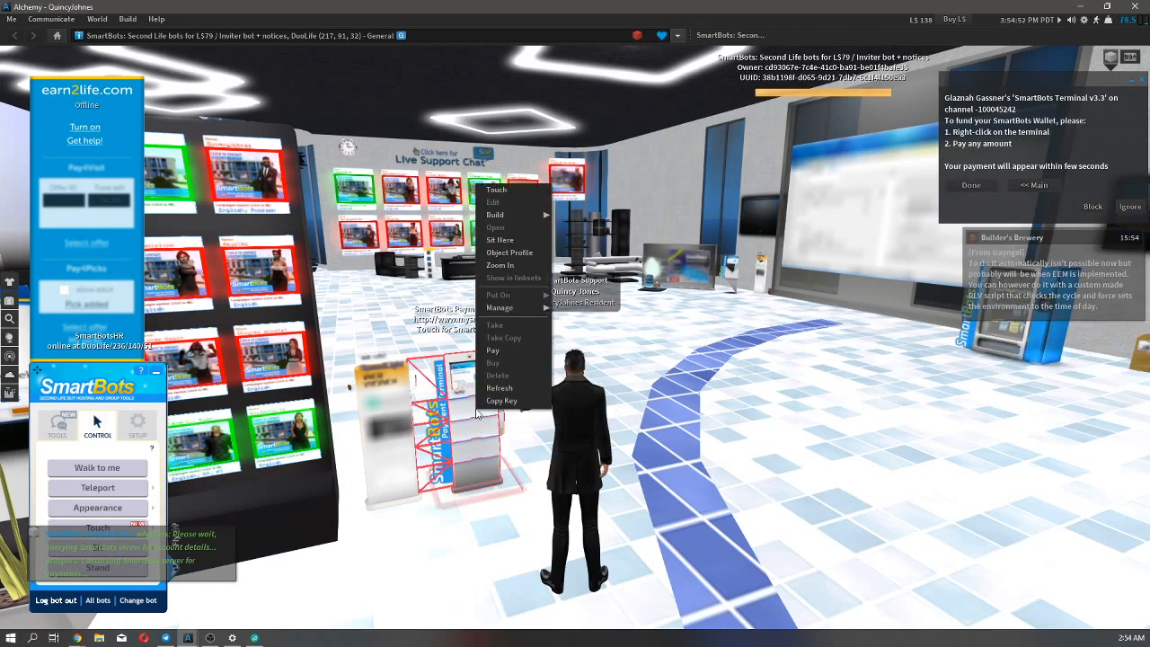
{"action": "left_click", "coordinate": [496, 351]}
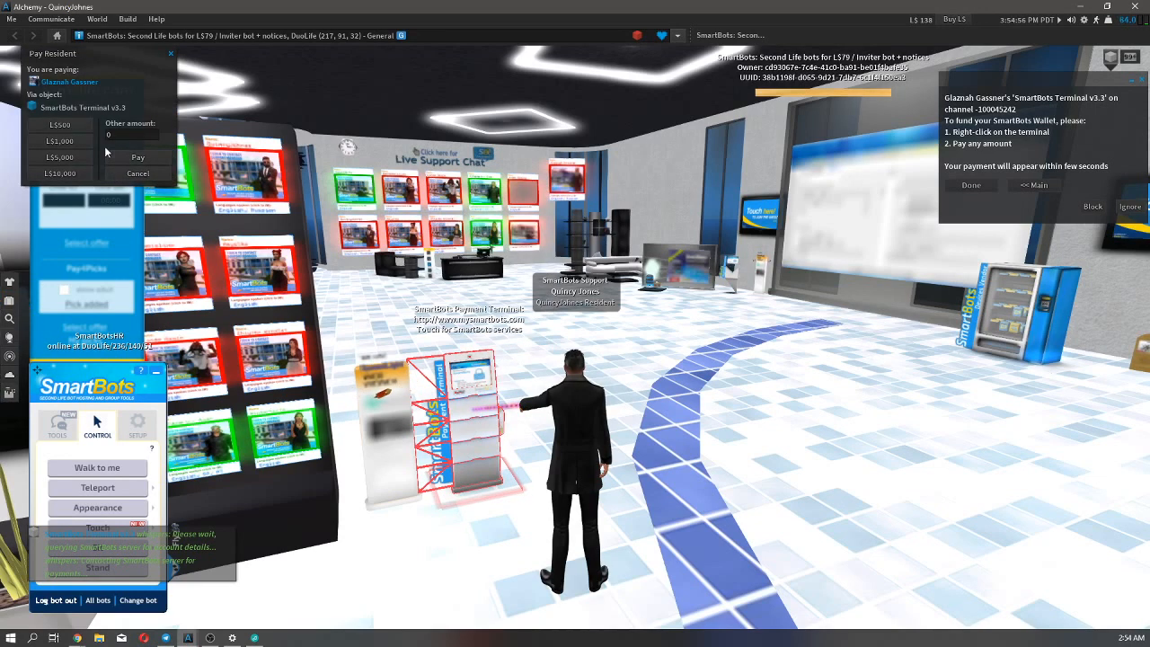
{"action": "left_click", "coordinate": [126, 174]}
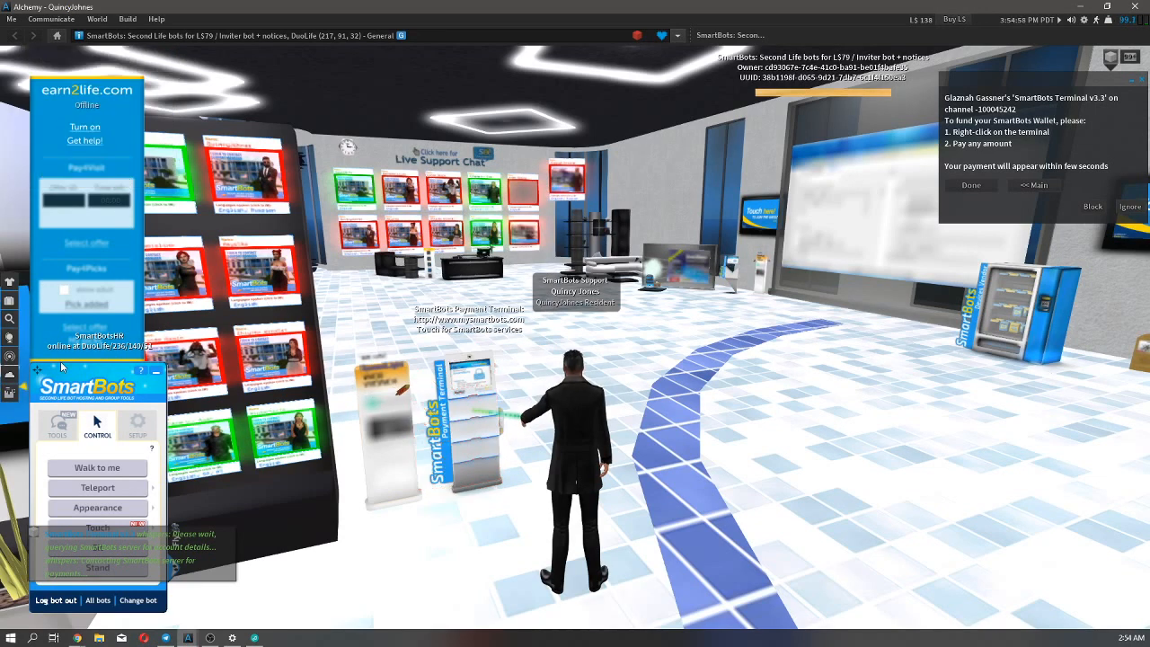
Switch to the Group Tenancy store page in Chrome, reload it and view the SmartBots wallet balance and funding options.
{"action": "left_click", "coordinate": [77, 637]}
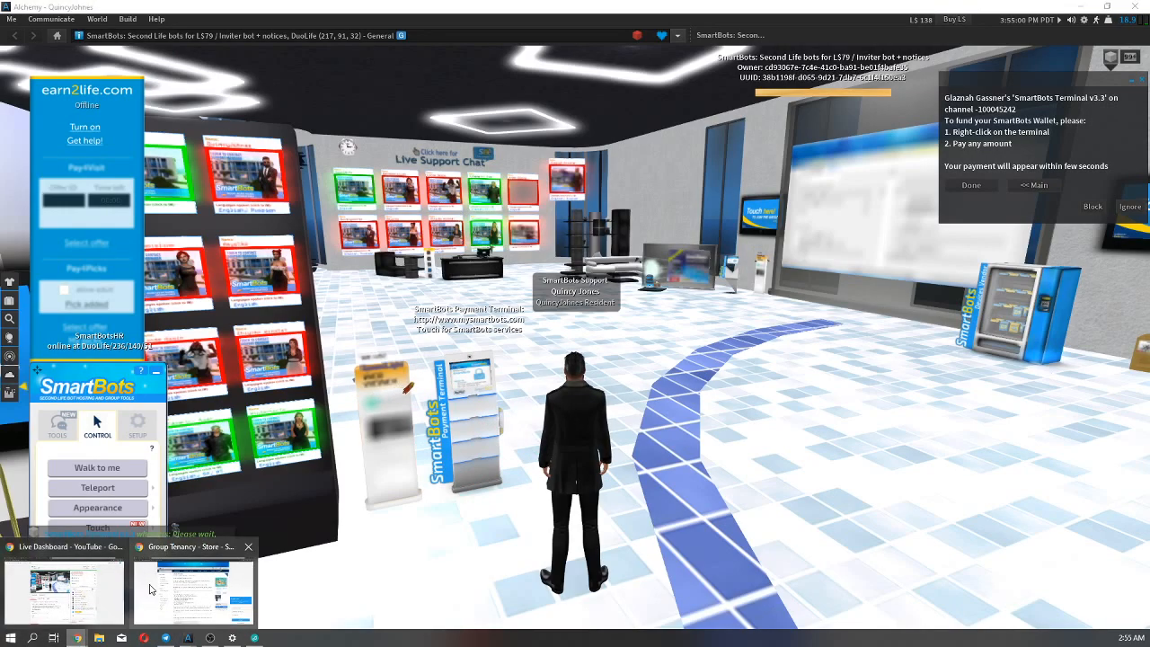
{"action": "left_click", "coordinate": [185, 555]}
{"action": "scroll", "coordinate": [216, 378], "scroll_direction": "up", "scroll_amount": 1}
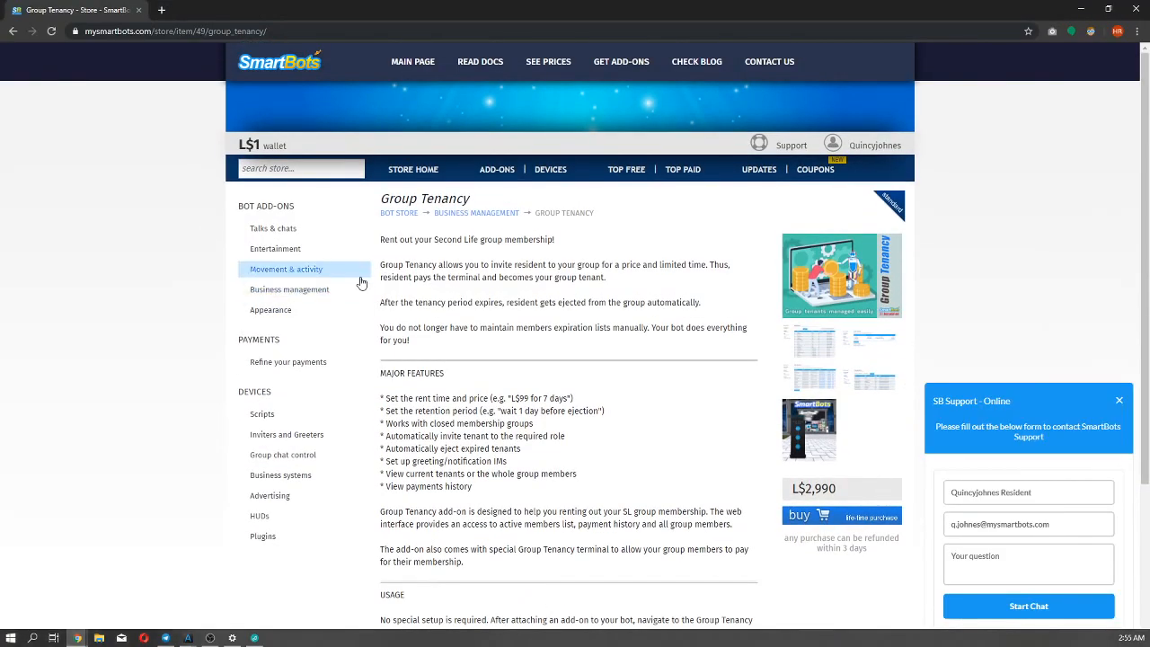
{"action": "right_click", "coordinate": [447, 267]}
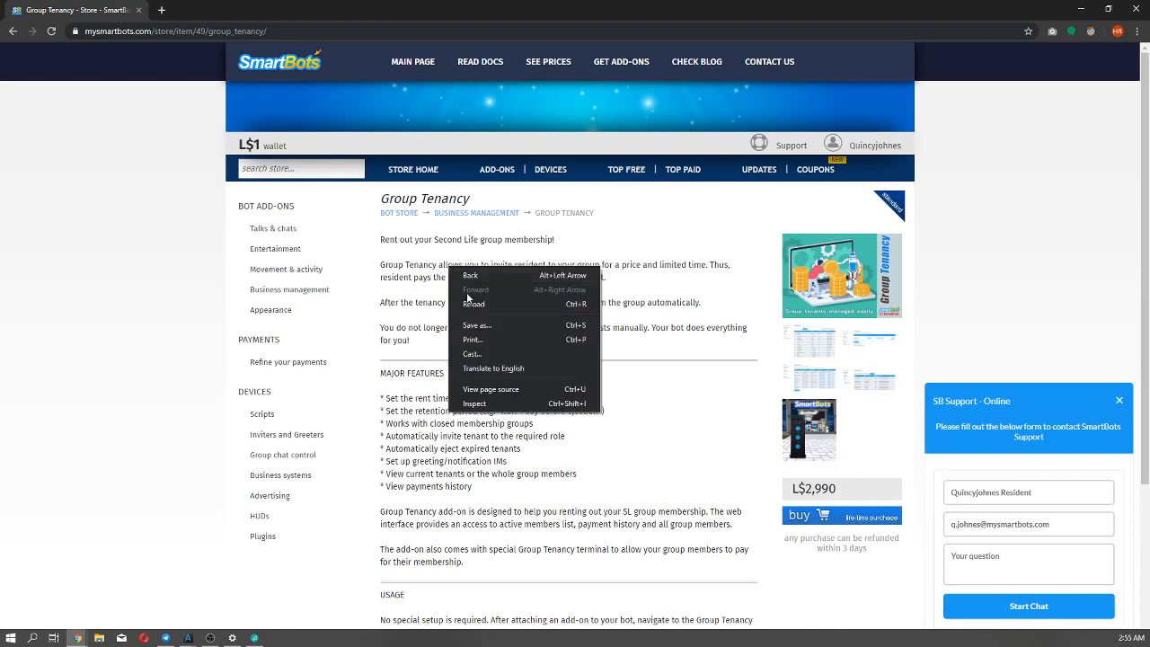
{"action": "left_click", "coordinate": [467, 300]}
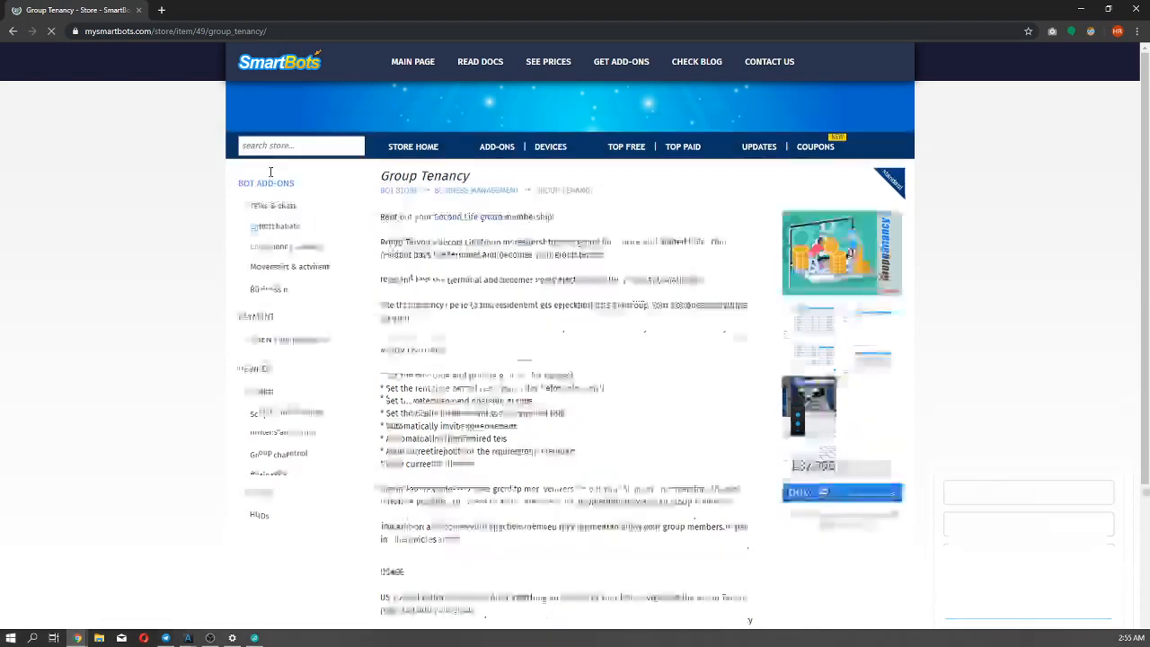
{"action": "mouse_move", "coordinate": [244, 150]}
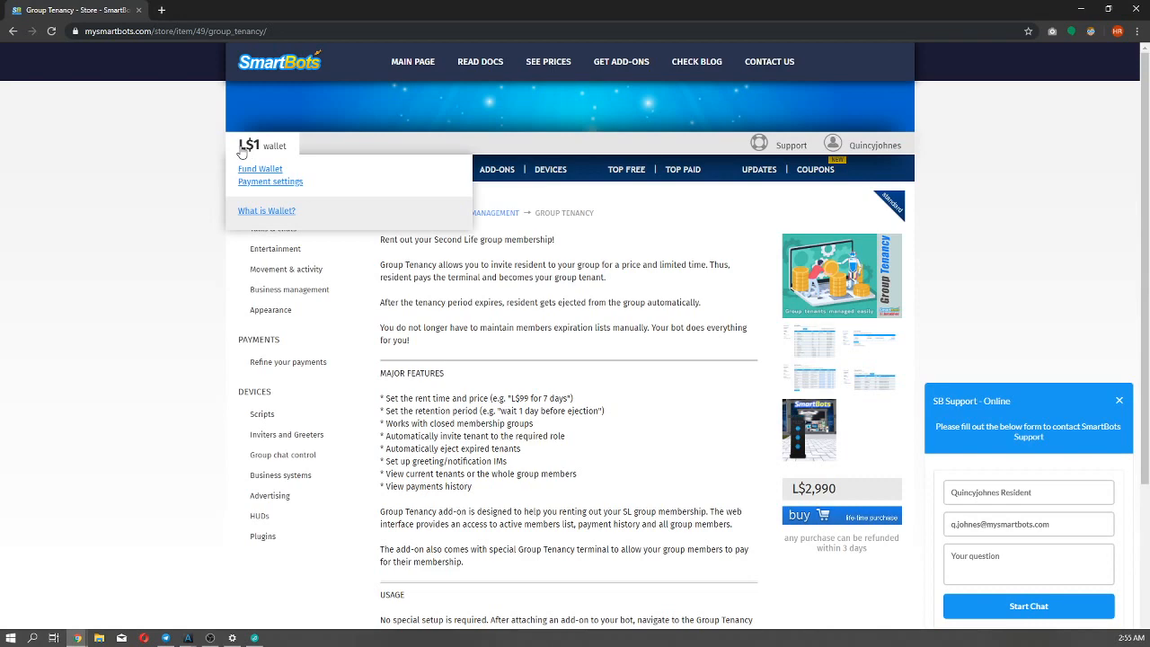
Review the purchase confirmation for the Group Tenancy add-on and close it without buying.
{"action": "scroll", "coordinate": [661, 316], "scroll_direction": "down", "scroll_amount": 2}
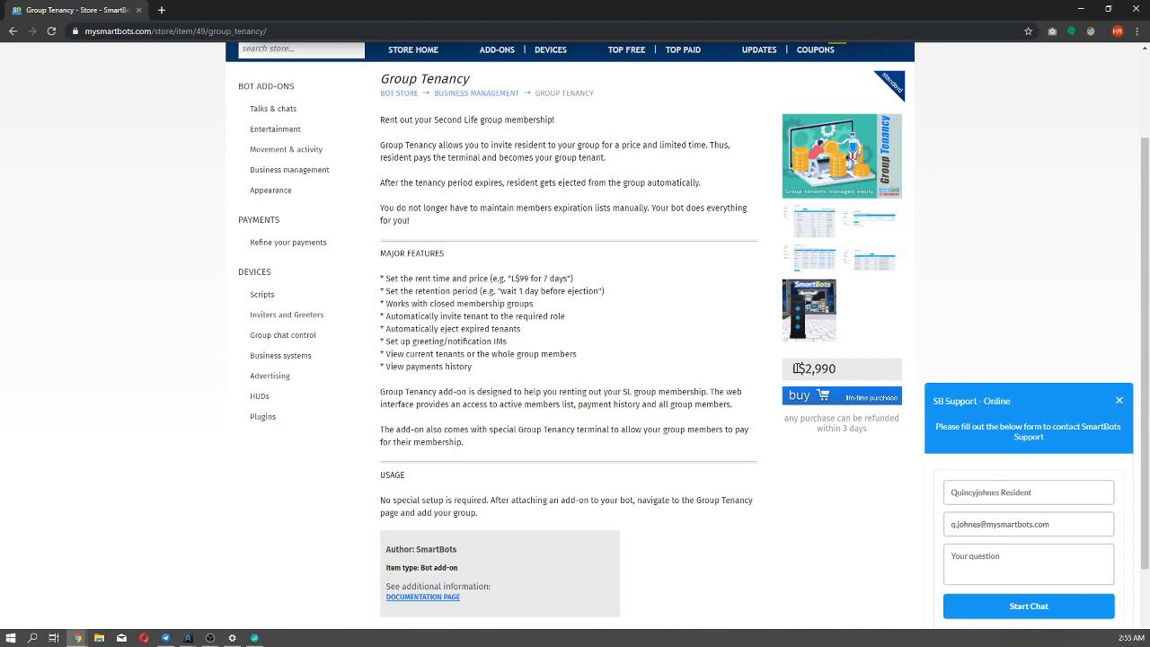
{"action": "left_click", "coordinate": [795, 400]}
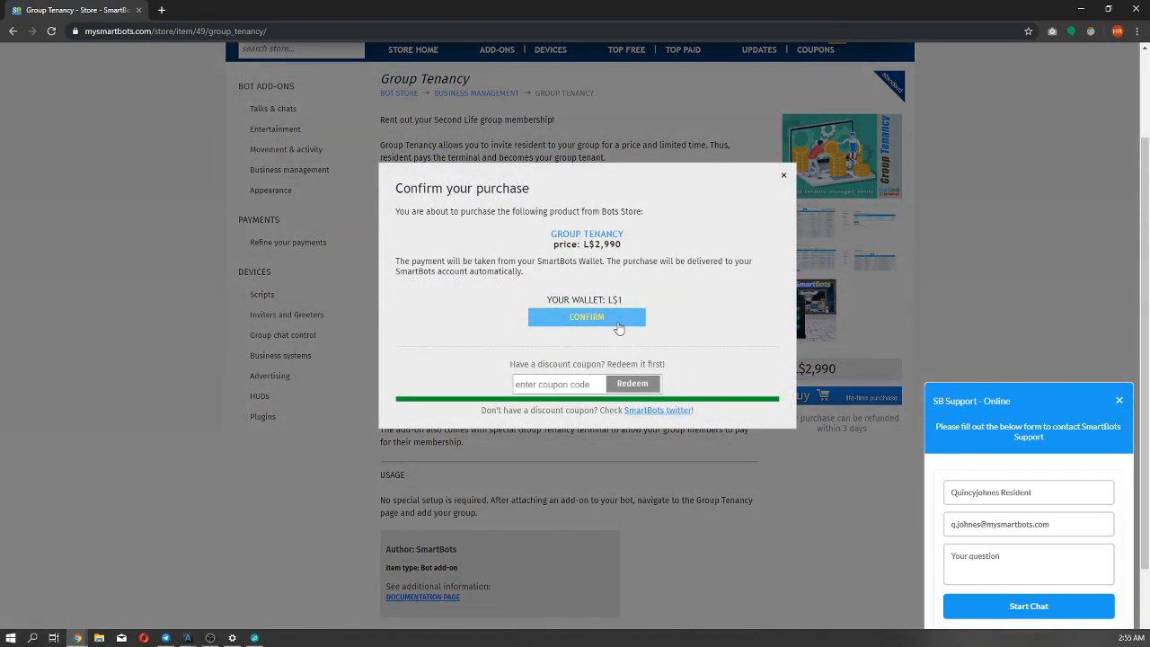
{"action": "left_click", "coordinate": [783, 176]}
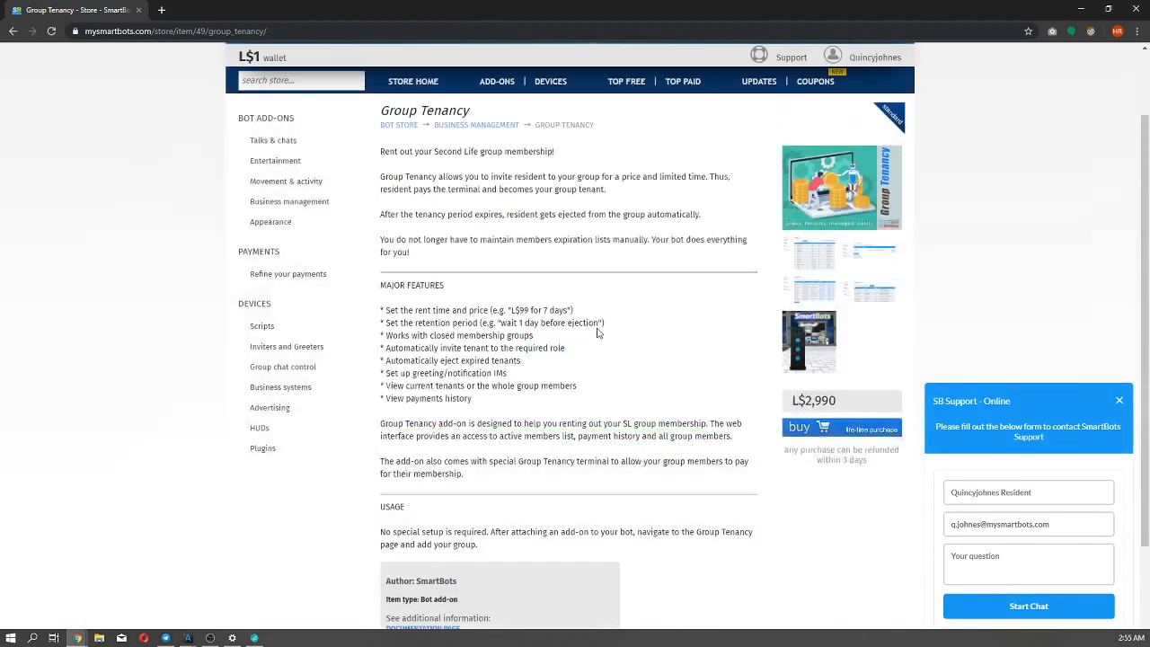
{"action": "scroll", "coordinate": [599, 333], "scroll_direction": "up", "scroll_amount": 1}
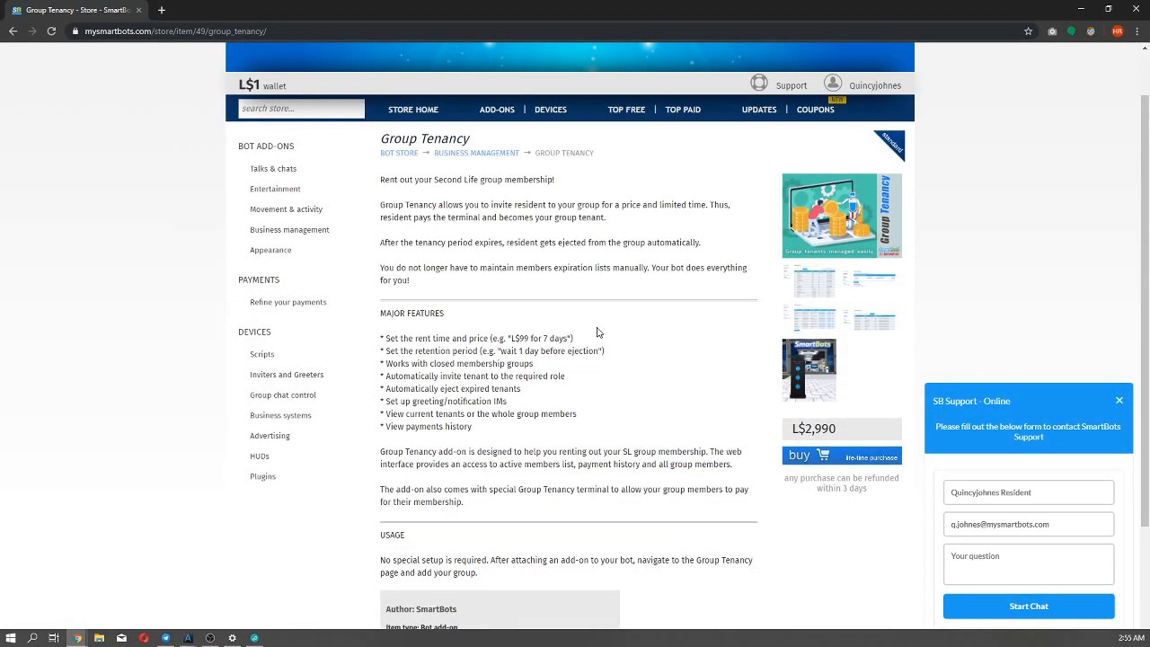